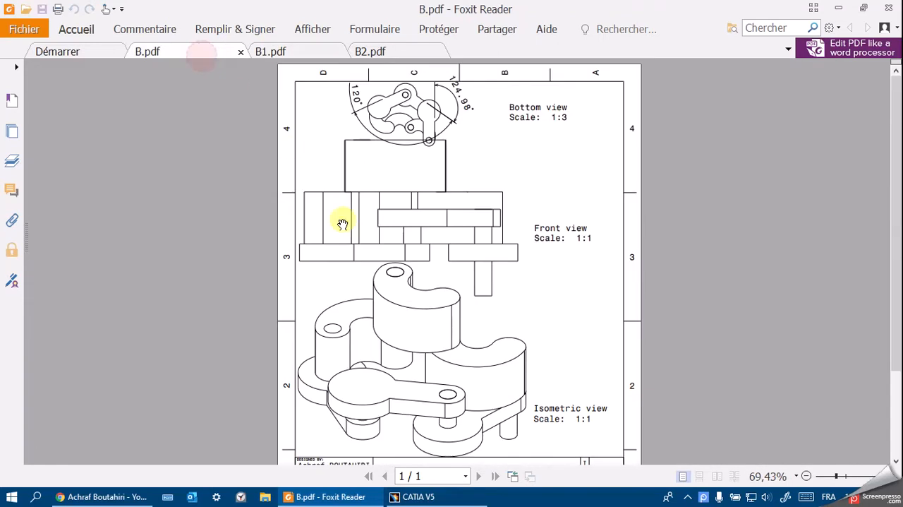
# Consult the front view dimensions in the B1 drawing, and switch to CATIA V5.
pyautogui.click(312, 57)
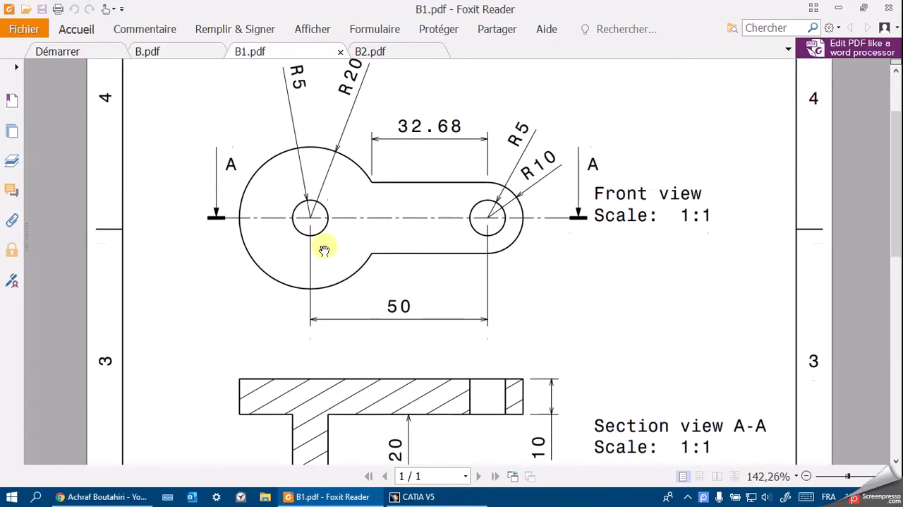
pyautogui.scroll(4, 326, 247)
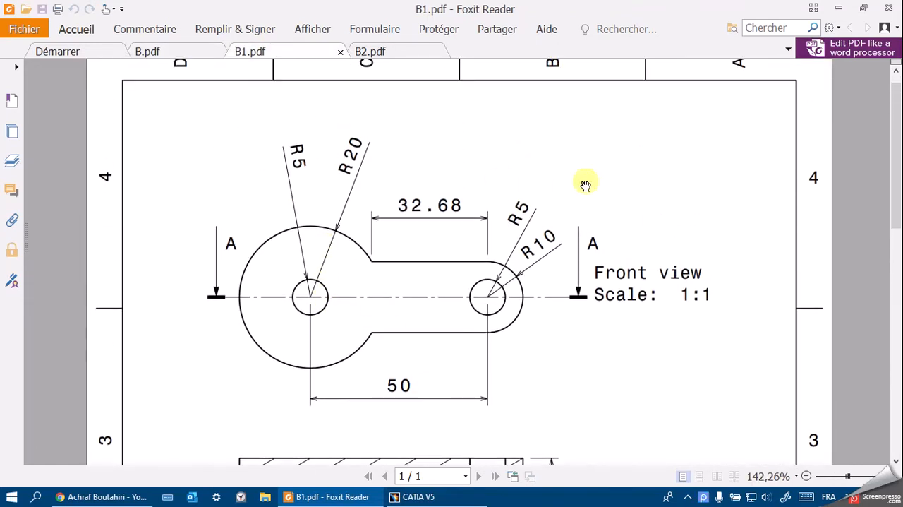
pyautogui.click(486, 497)
# Create a new part named P1 with the Sketcher workbench and open a sketch on the zx plane.
pyautogui.click(21, 29)
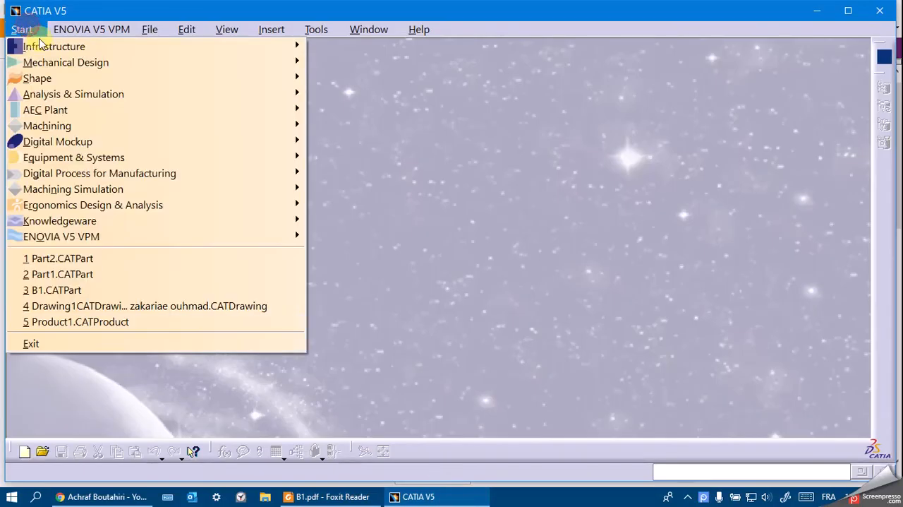
pyautogui.moveTo(80, 64)
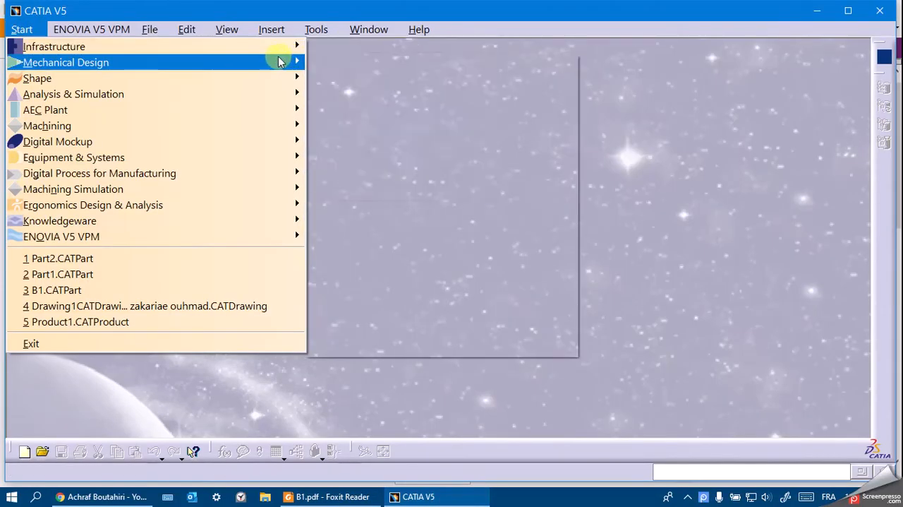
pyautogui.click(374, 92)
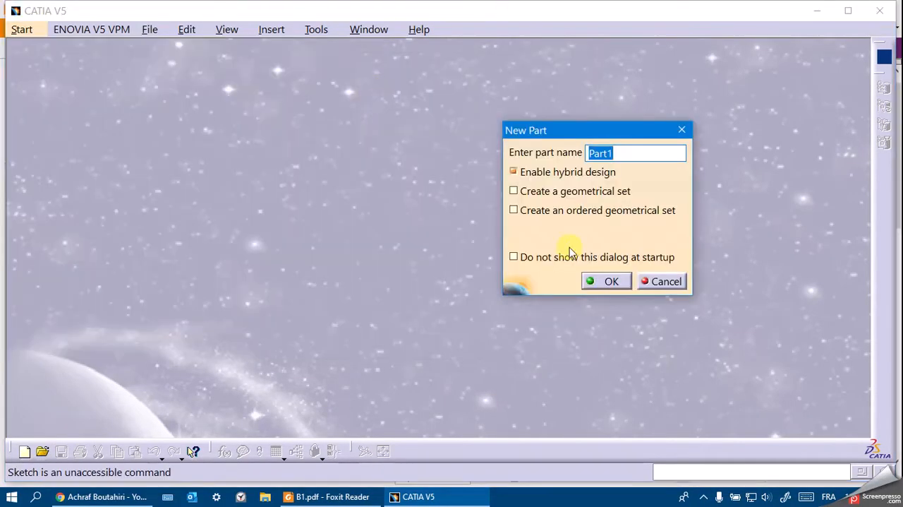
pyautogui.click(609, 280)
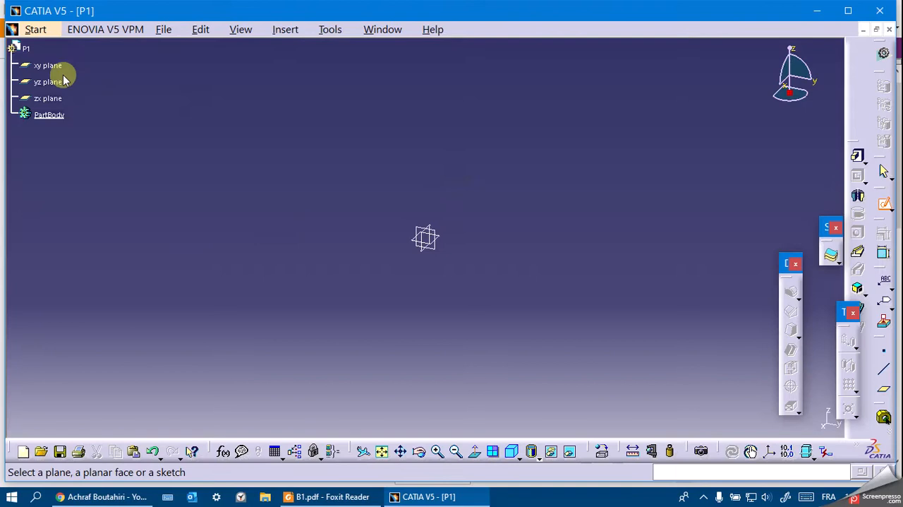
pyautogui.click(47, 98)
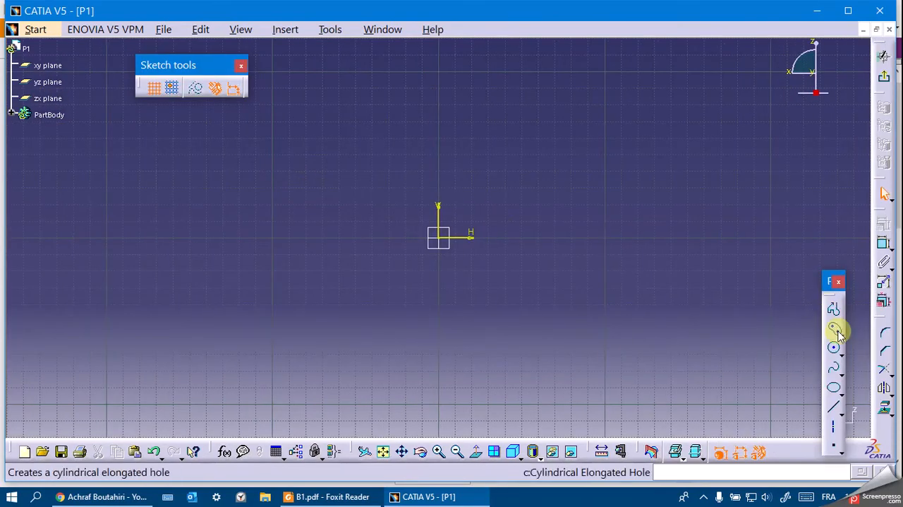
# Sketch a keyhole profile with its large arc centred on the origin (radius about 25 mm) and its small arc centre about 56 mm away along negative H.
pyautogui.click(840, 330)
pyautogui.click(841, 333)
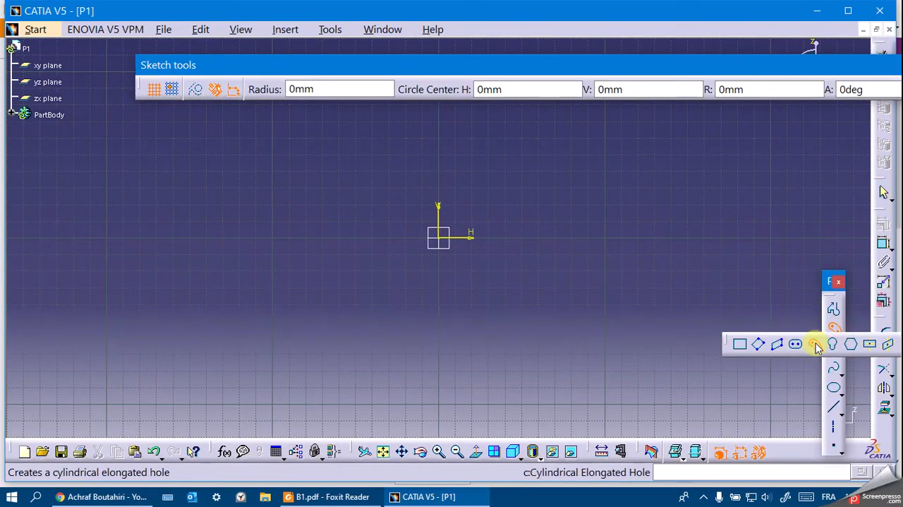
pyautogui.click(832, 345)
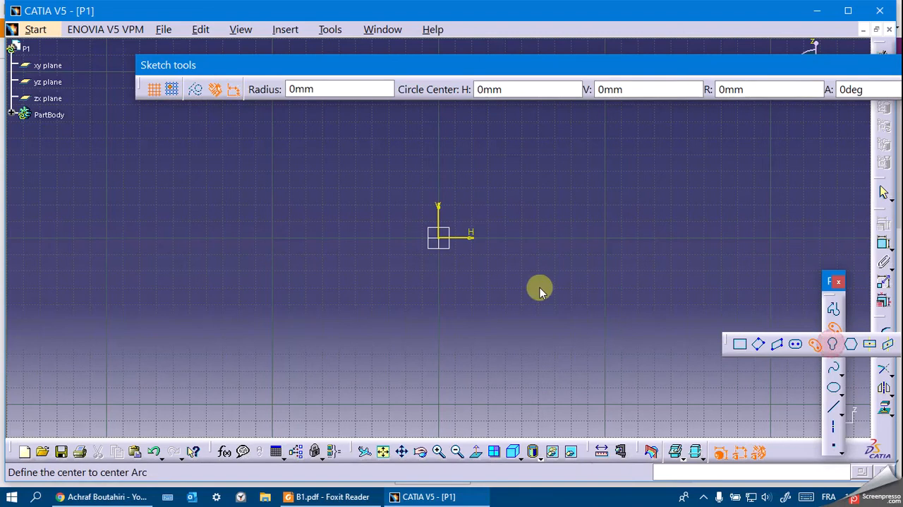
pyautogui.click(443, 238)
pyautogui.click(349, 237)
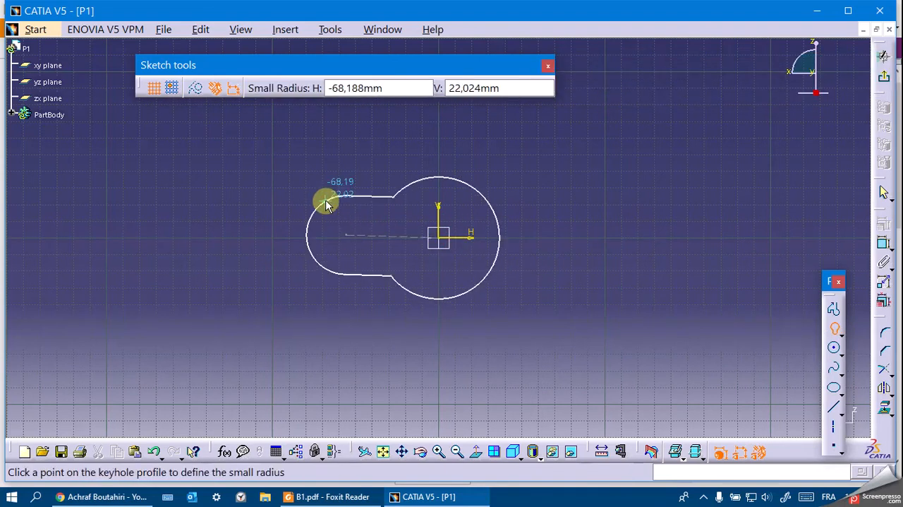
pyautogui.click(355, 226)
pyautogui.click(413, 205)
pyautogui.click(529, 206)
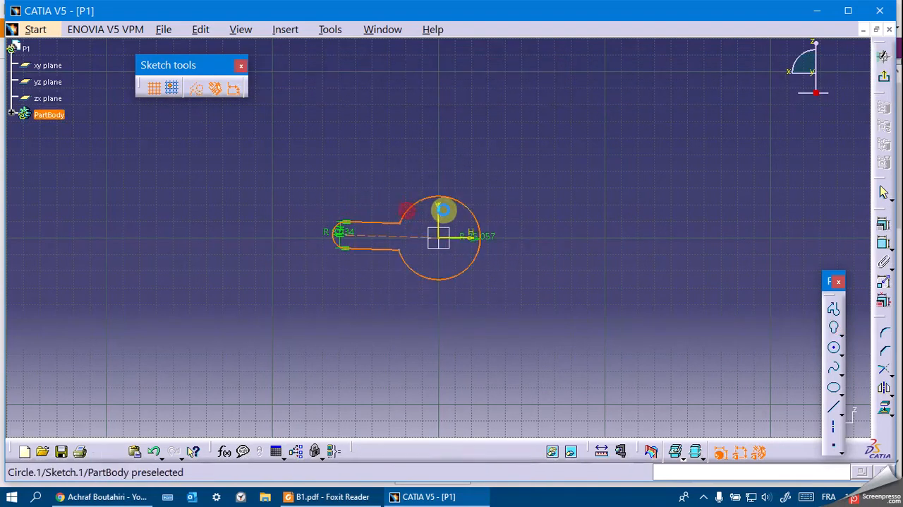
# Constrain the keyhole profile's centreline to be horizontal.
pyautogui.click(402, 236)
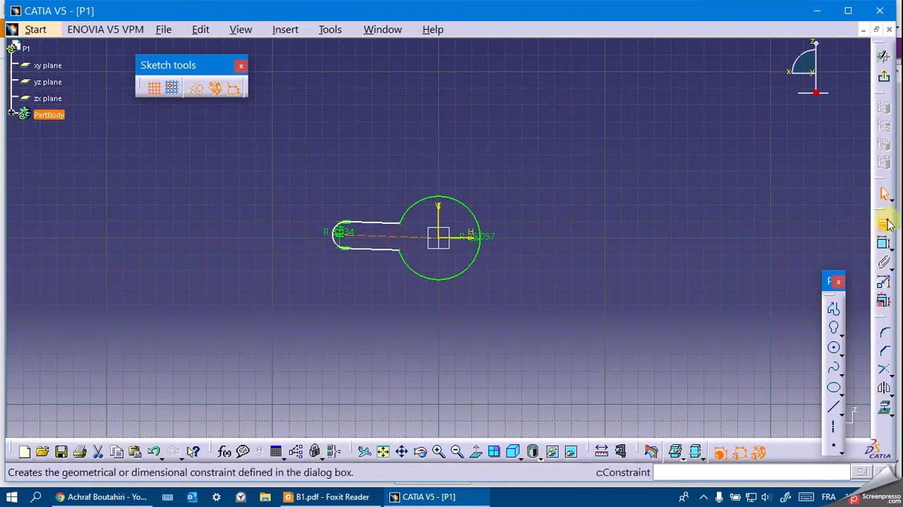
pyautogui.click(883, 223)
pyautogui.click(754, 211)
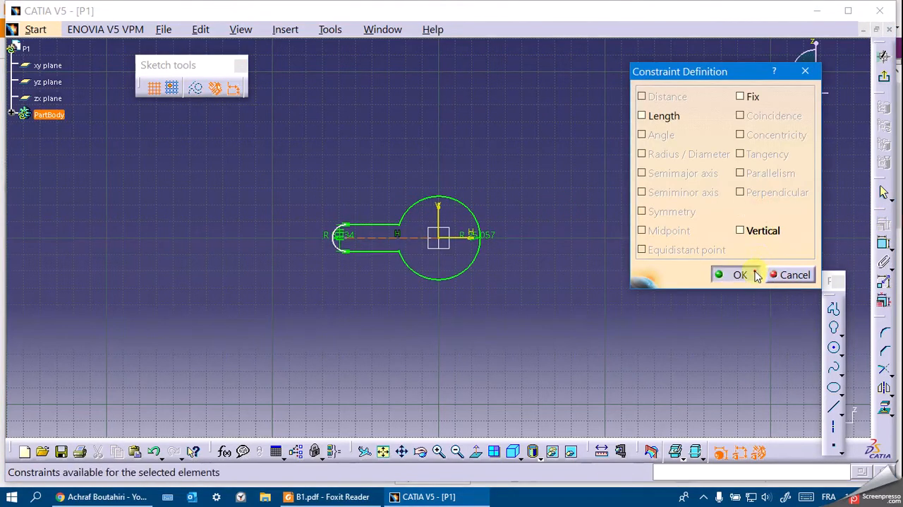
pyautogui.click(740, 275)
# Check the arc radii in the B1 drawing and set the keyhole's large arc radius to 20 mm.
pyautogui.click(347, 494)
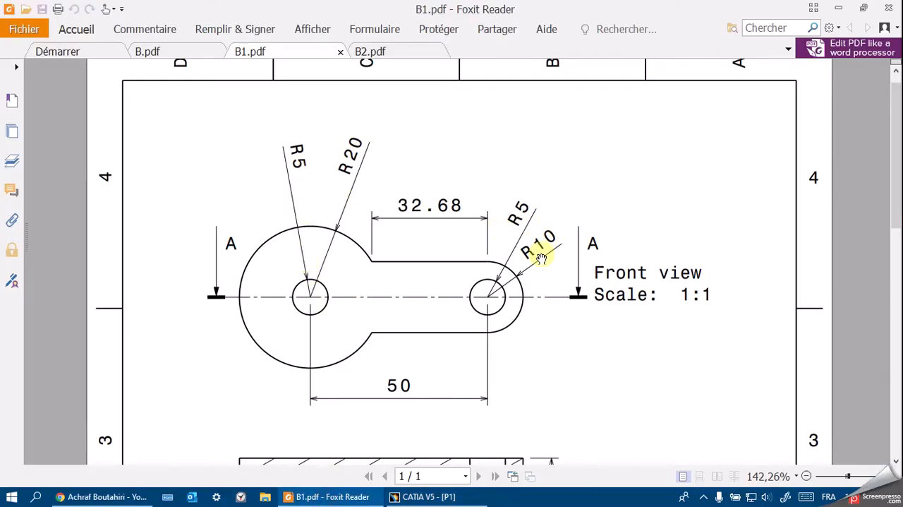
pyautogui.click(424, 496)
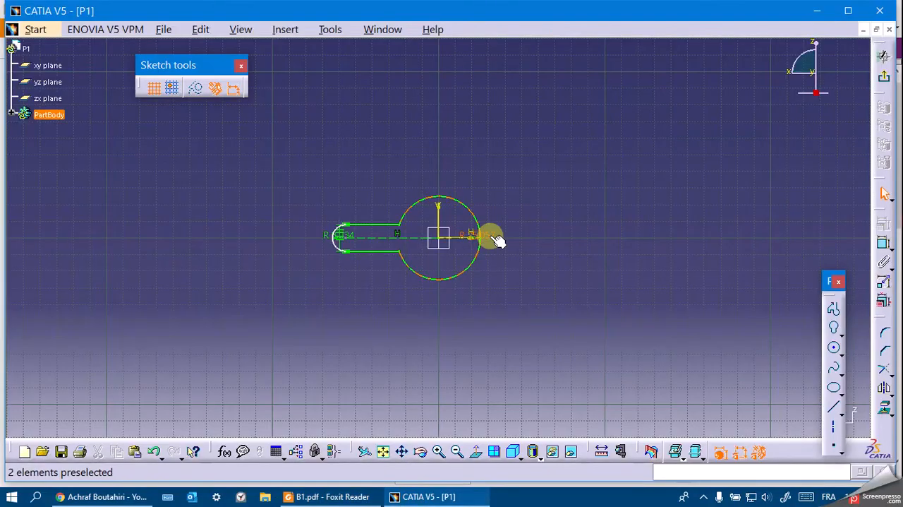
pyautogui.click(490, 239)
pyautogui.doubleClick(492, 238)
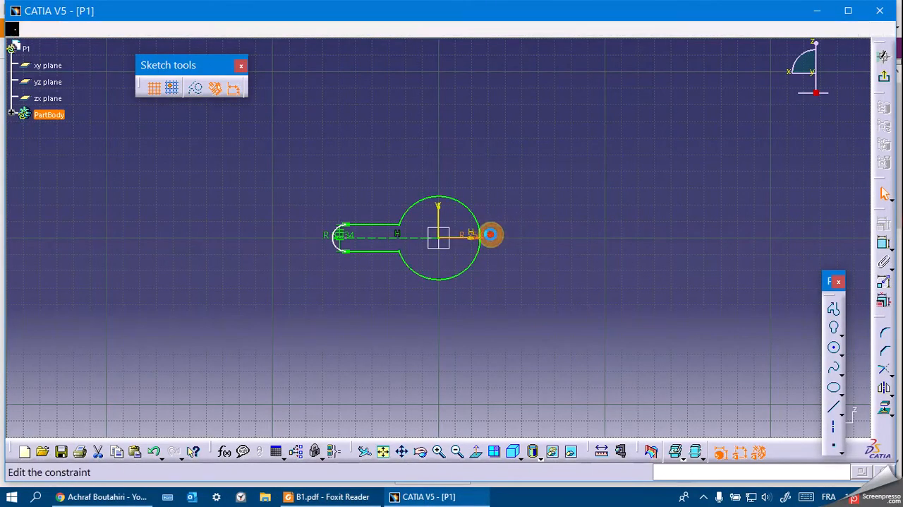
pyautogui.write('20')
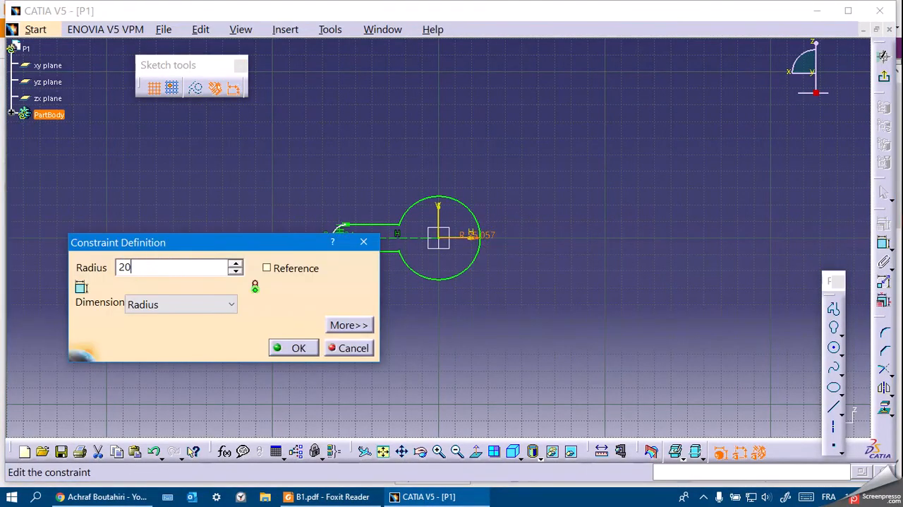
pyautogui.press('Return')
# Set the radius of the keyhole's small end arc to 10 mm.
pyautogui.click(295, 498)
pyautogui.click(294, 498)
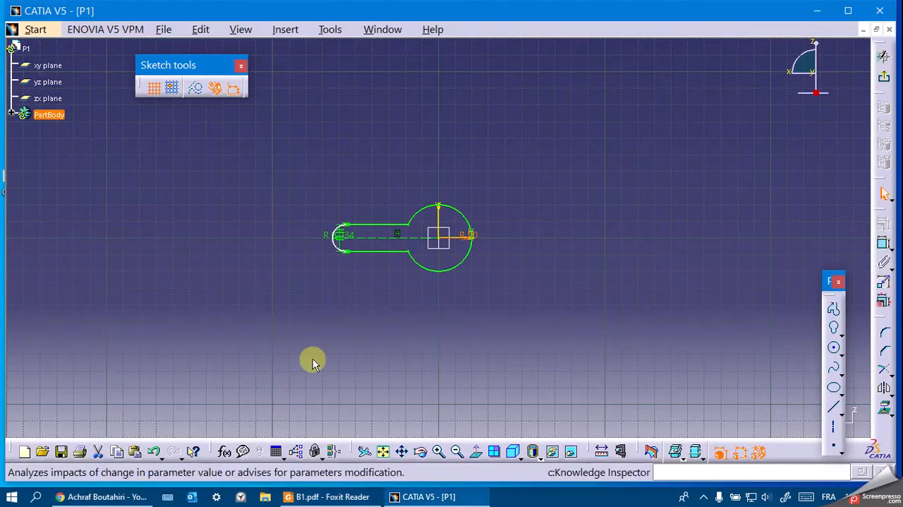
pyautogui.doubleClick(348, 235)
pyautogui.write('10')
pyautogui.press('Return')
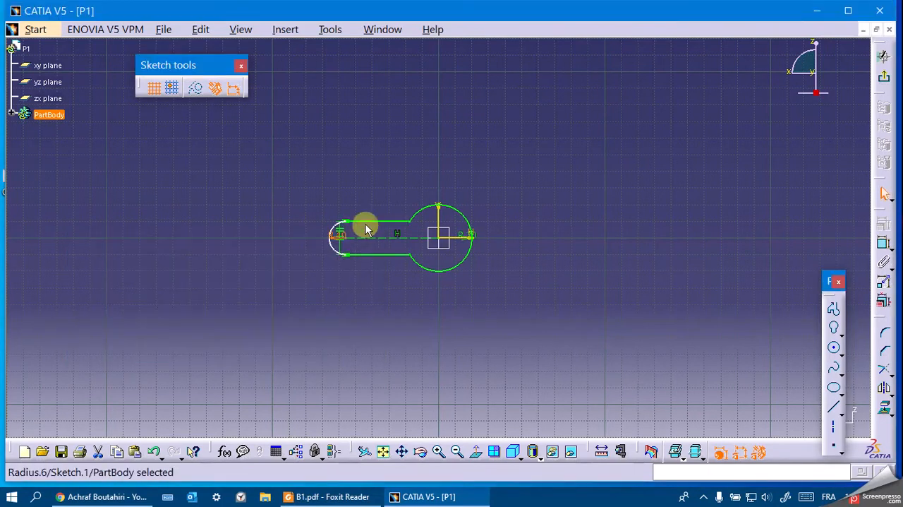
# Check the centre distance in the B1 drawing and dimension the length of the keyhole's centreline below the profile.
pyautogui.click(358, 497)
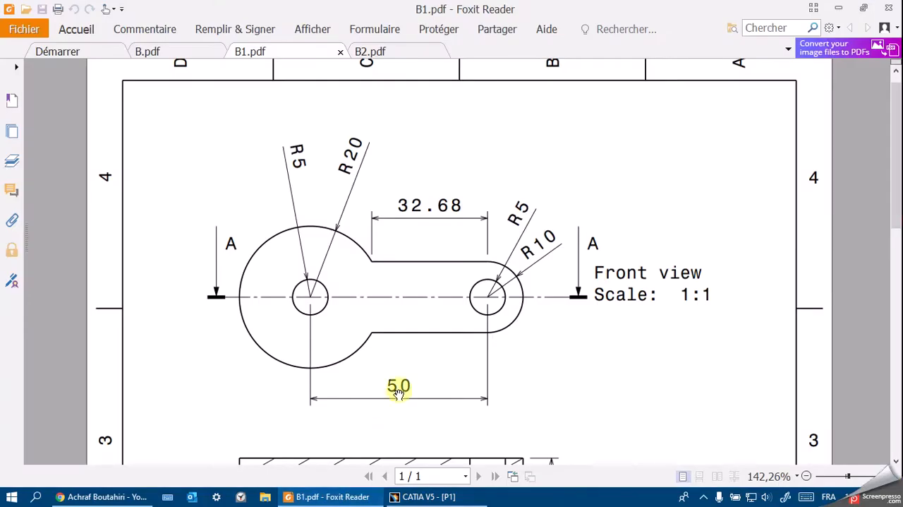
pyautogui.click(367, 499)
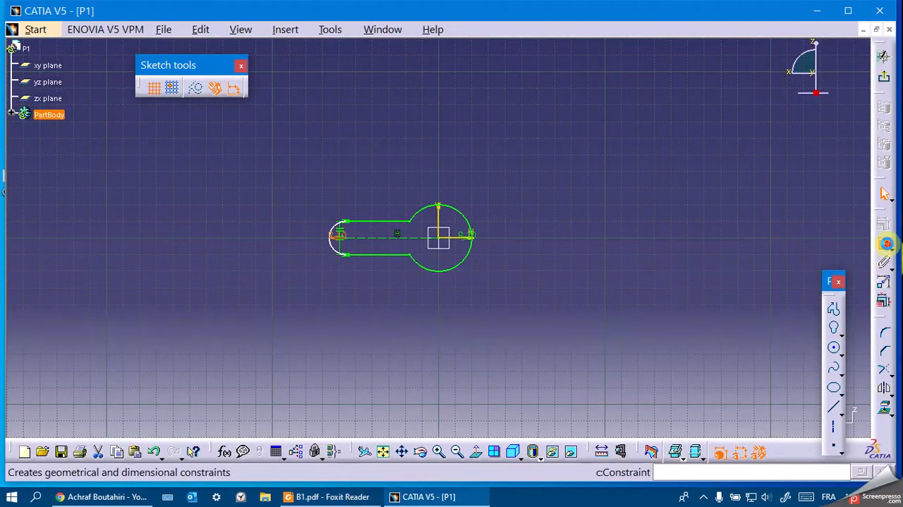
pyautogui.click(882, 265)
pyautogui.click(397, 238)
pyautogui.click(388, 315)
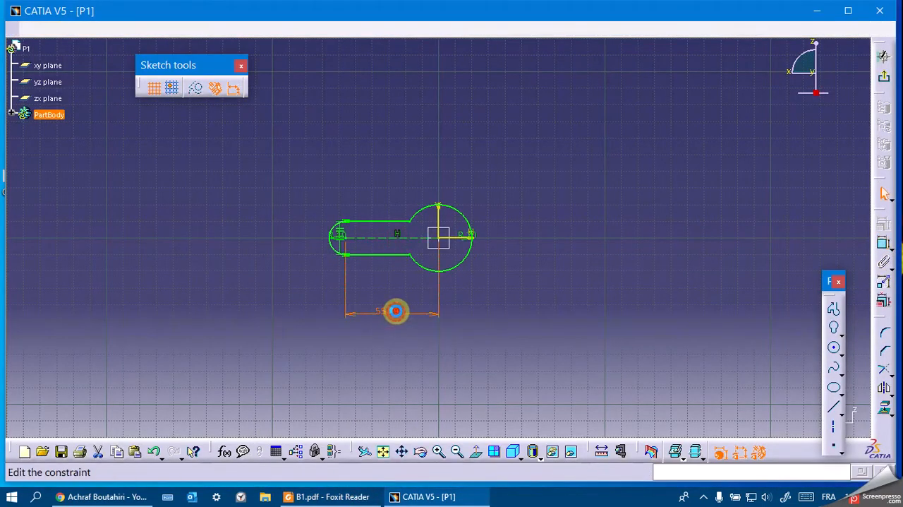
pyautogui.doubleClick(397, 311)
pyautogui.write('5')
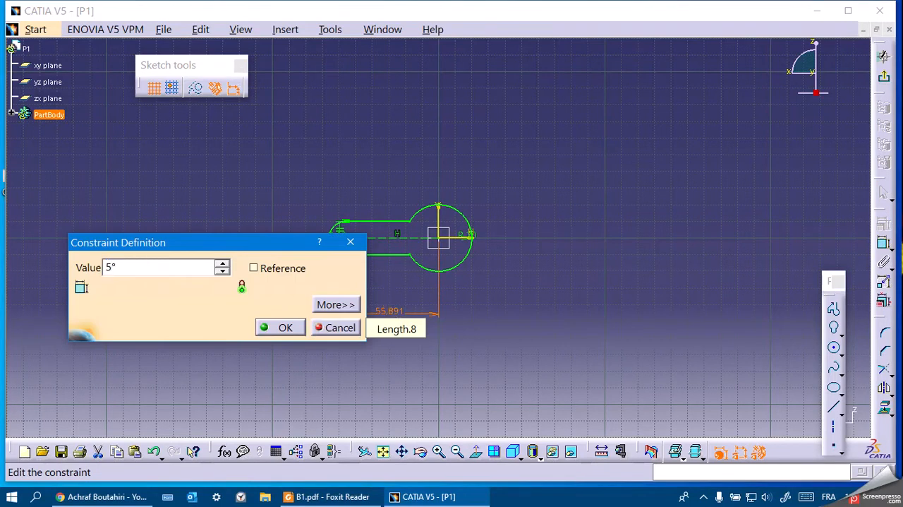
pyautogui.press('Return')
pyautogui.click(708, 74)
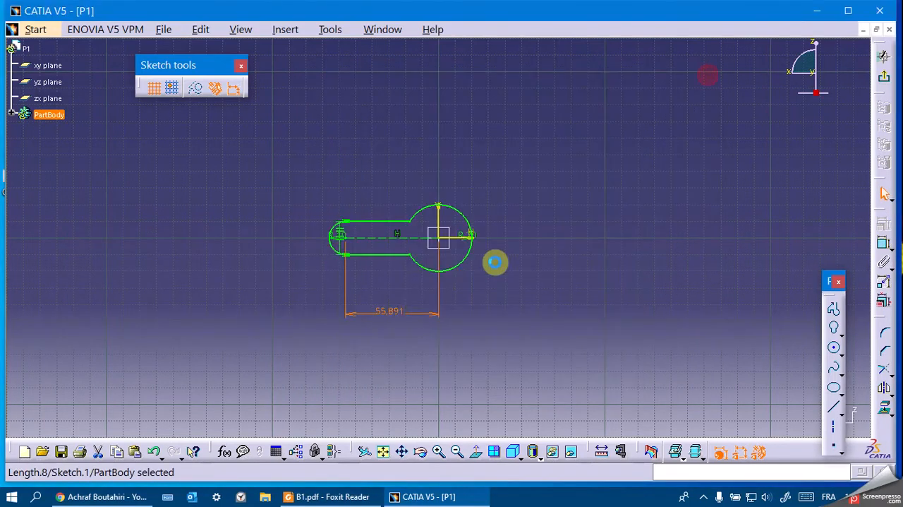
# Set the keyhole's centre-to-centre distance to 50 mm.
pyautogui.doubleClick(397, 312)
pyautogui.write('50')
pyautogui.press('Return')
pyautogui.click(670, 194)
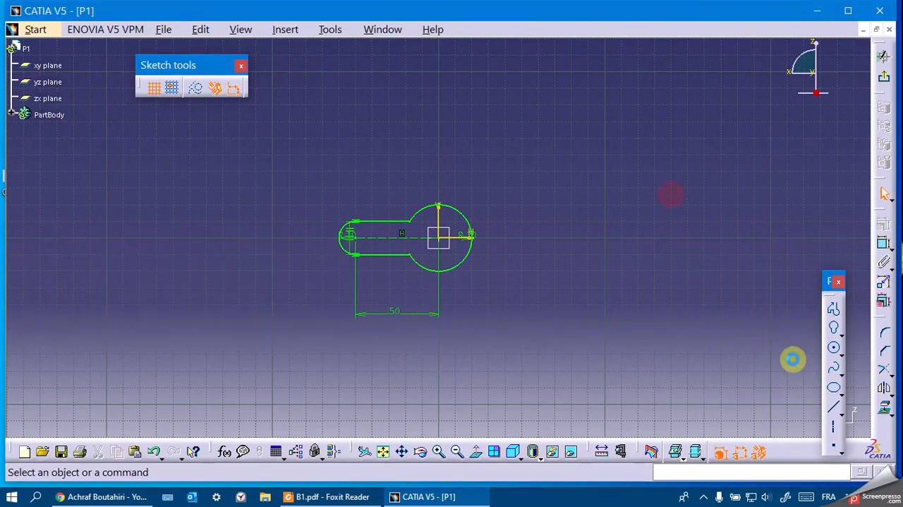
# Draw a circle of radius 5 mm centred on the origin inside the keyhole's large arc.
pyautogui.click(833, 348)
pyautogui.click(626, 87)
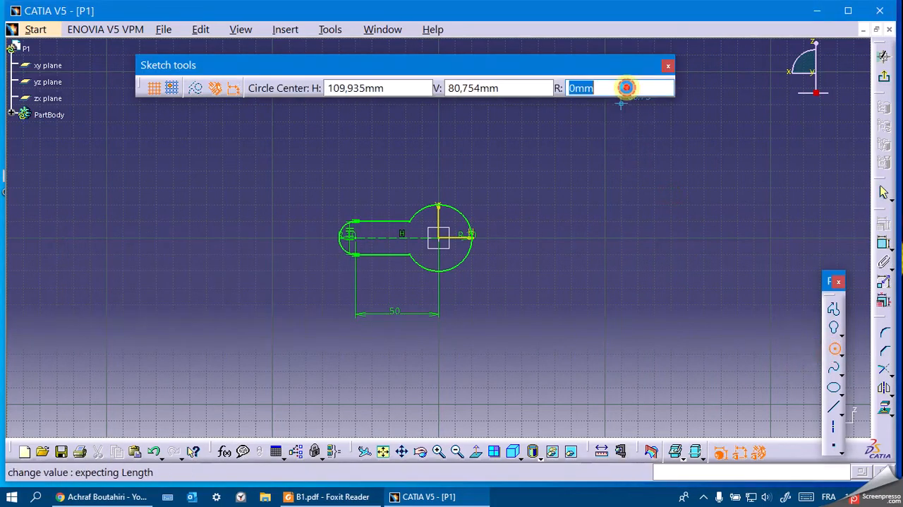
pyautogui.write('5')
pyautogui.press('Return')
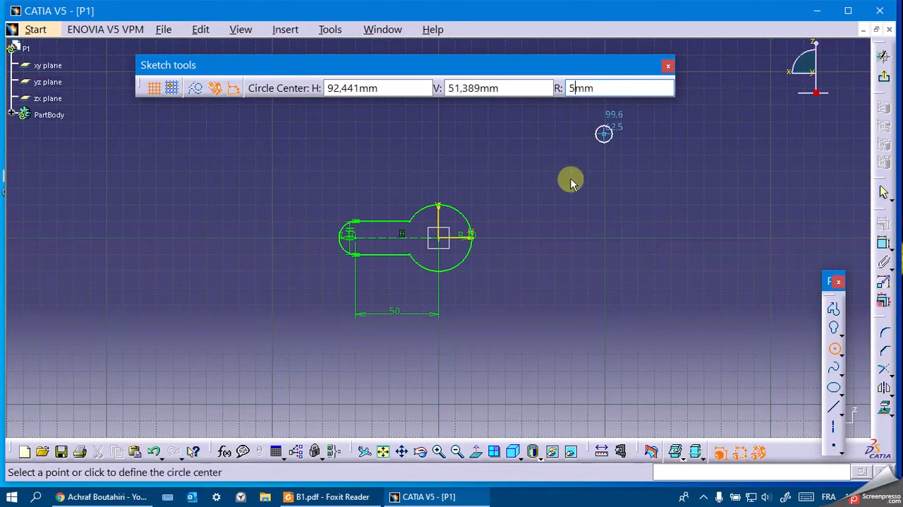
pyautogui.click(439, 238)
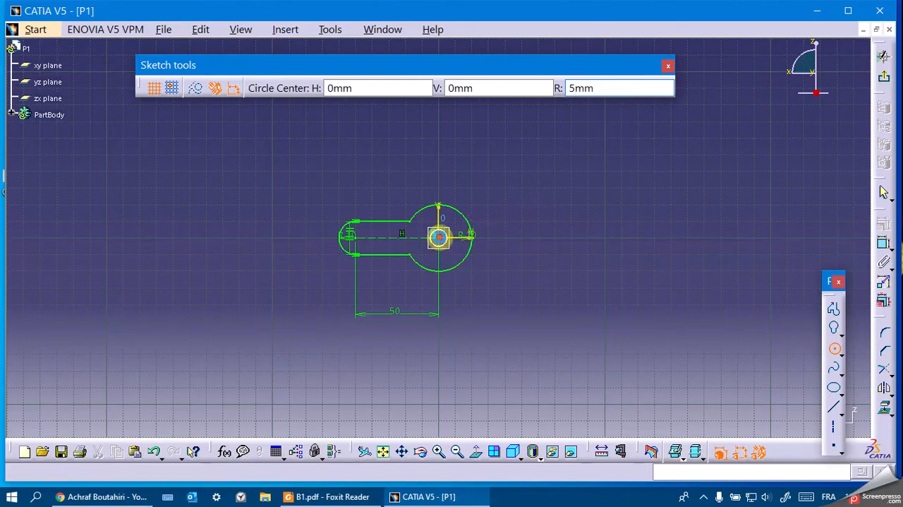
# Draw a second circle of radius 5 mm centred on the keyhole's small arc centre.
pyautogui.click(598, 88)
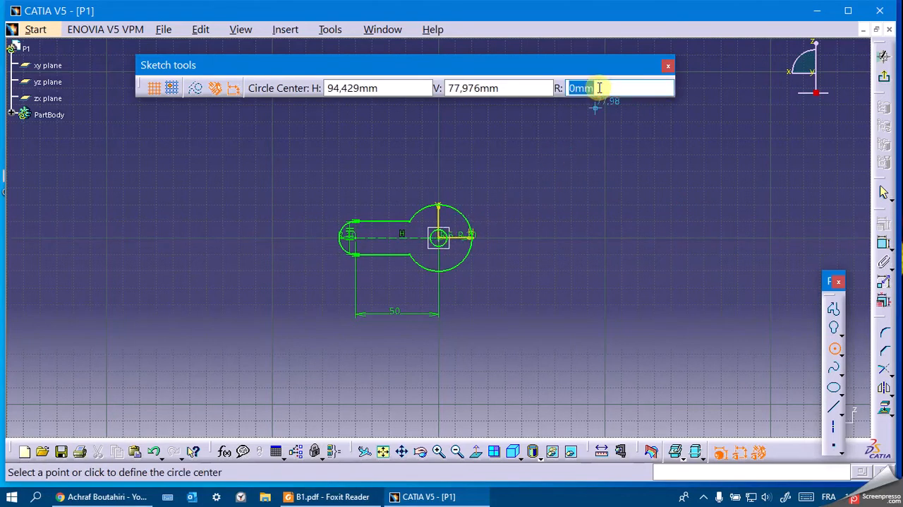
pyautogui.click(370, 237)
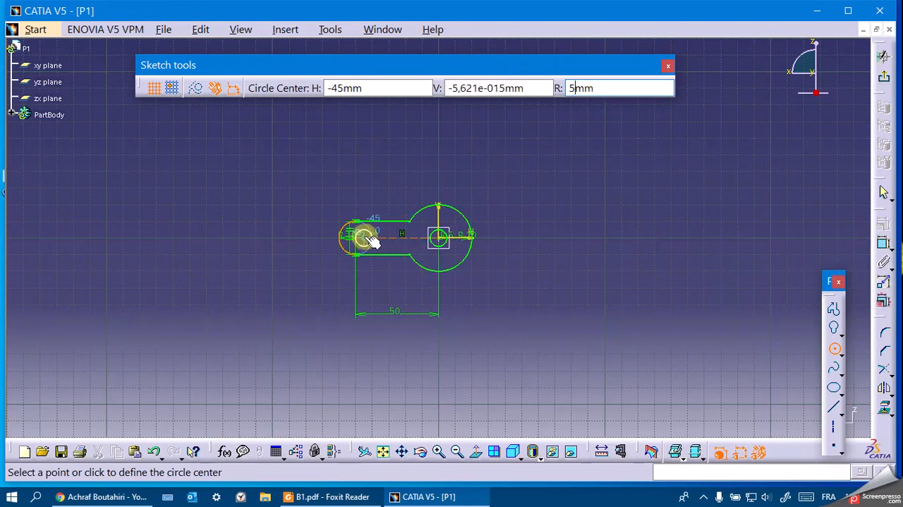
pyautogui.click(357, 238)
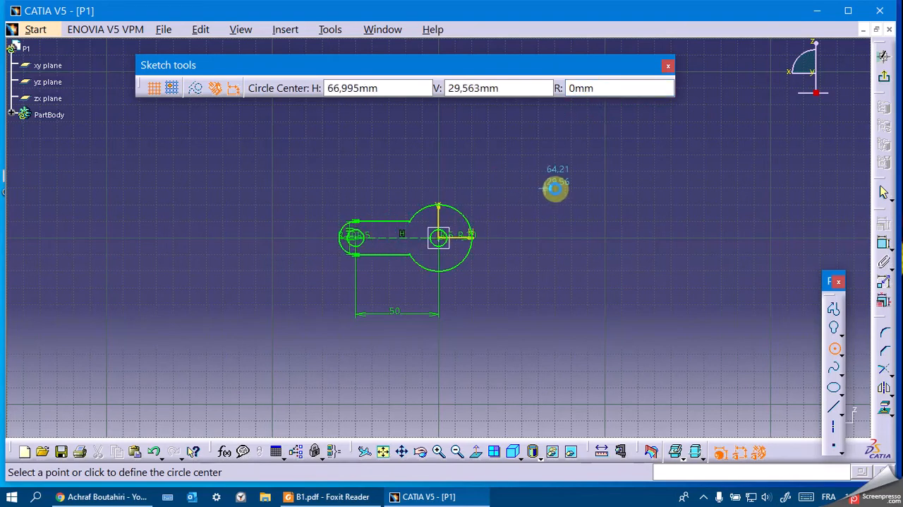
# Finish the keyhole sketch, start a Multi-Pad on it and select Extrusion domain.1.
pyautogui.click(886, 77)
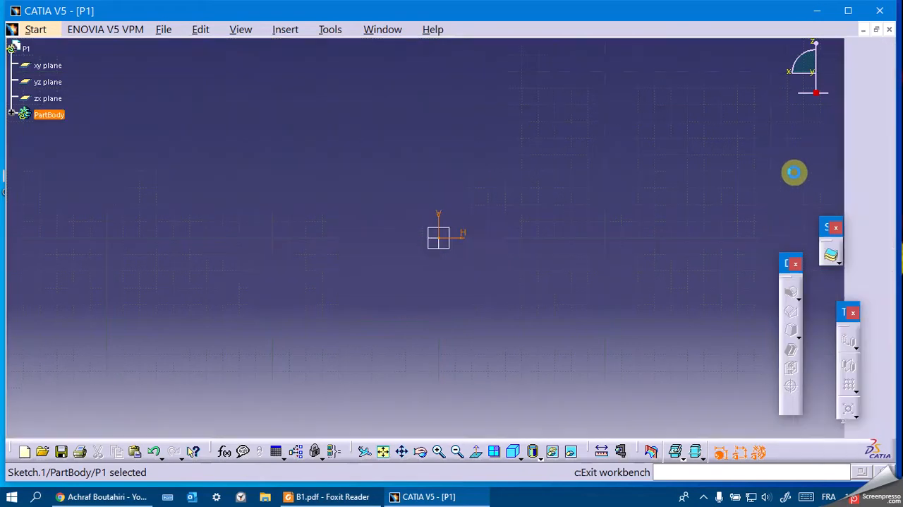
pyautogui.click(864, 162)
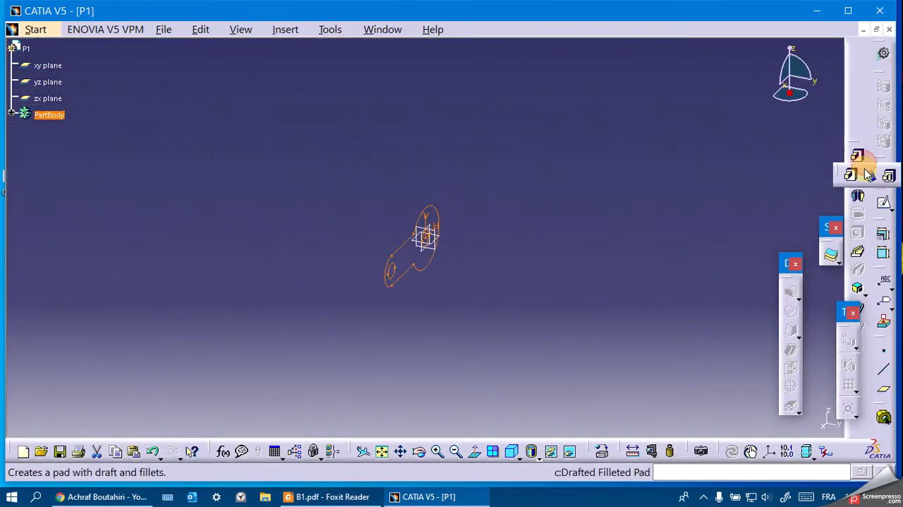
pyautogui.click(889, 176)
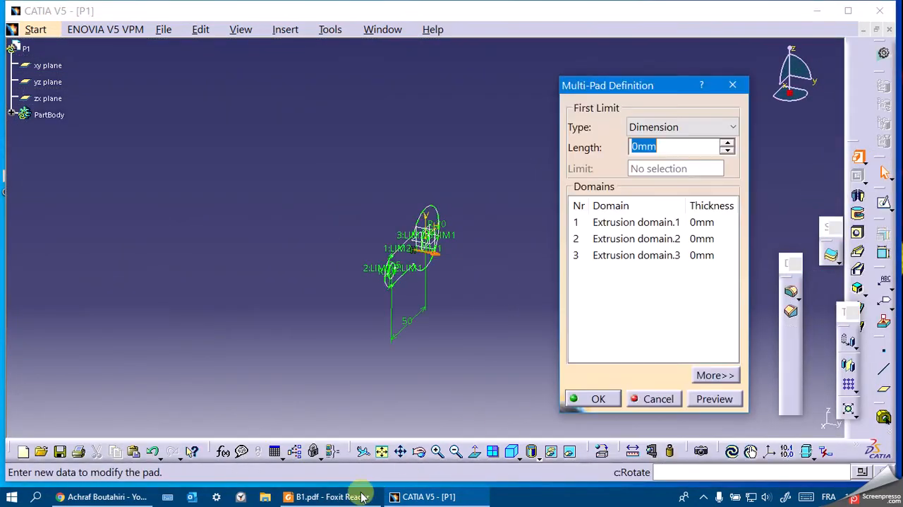
pyautogui.click(602, 222)
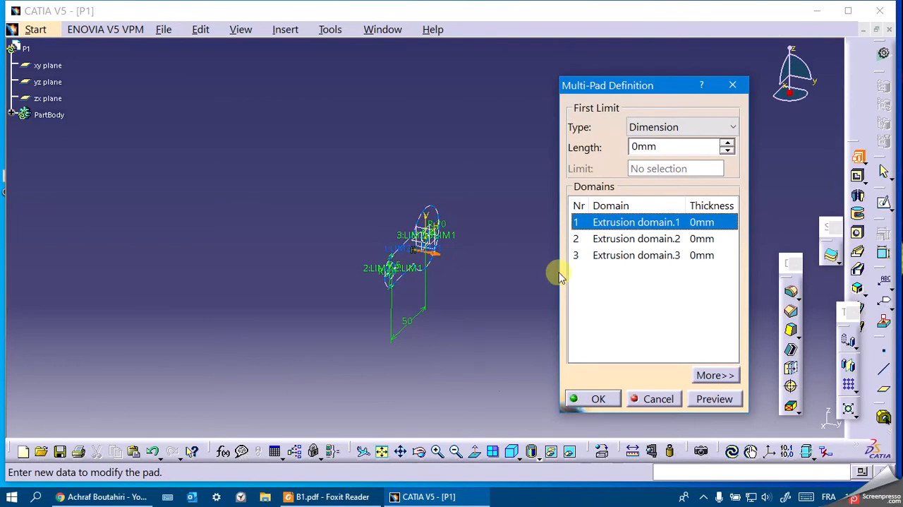
# Check the plate thickness in the B1 drawing's section view and set Extrusion domain.1's length to 10 mm.
pyautogui.click(329, 496)
pyautogui.scroll(-3, 393, 332)
pyautogui.scroll(-2, 395, 332)
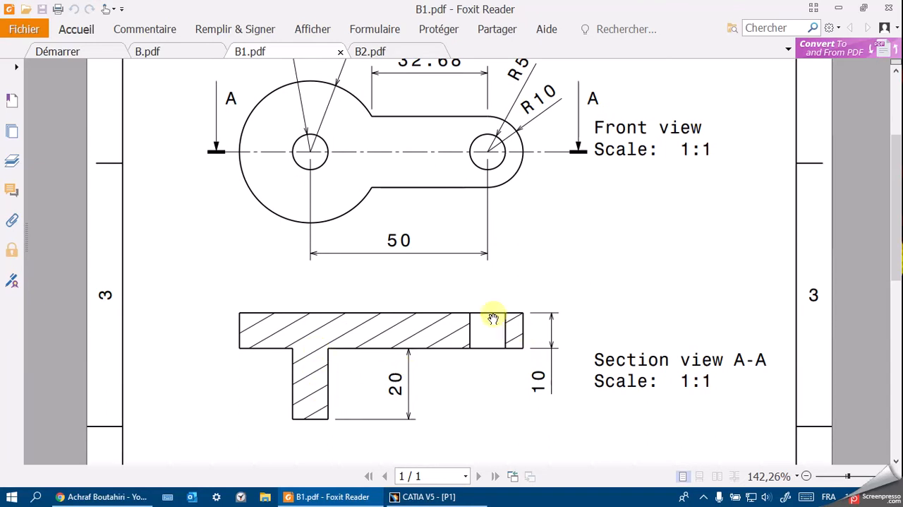
pyautogui.click(423, 496)
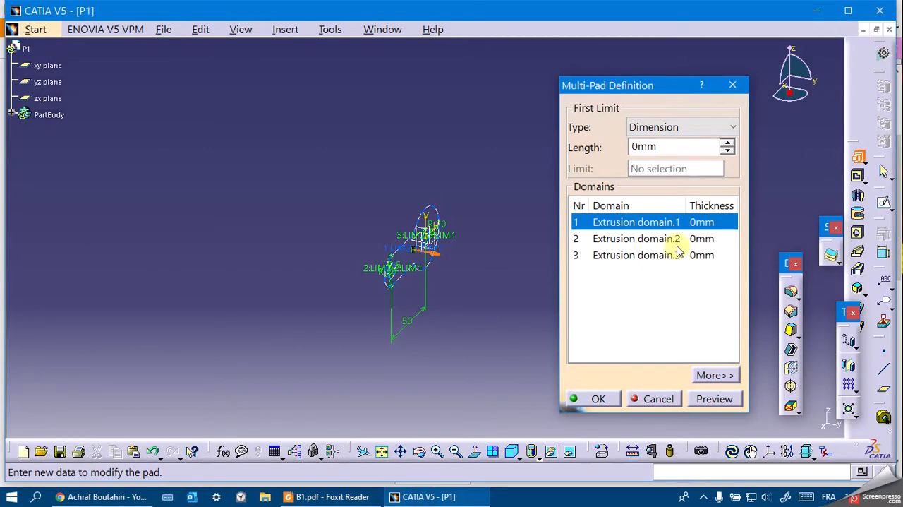
pyautogui.click(660, 145)
pyautogui.write('10')
pyautogui.click(662, 238)
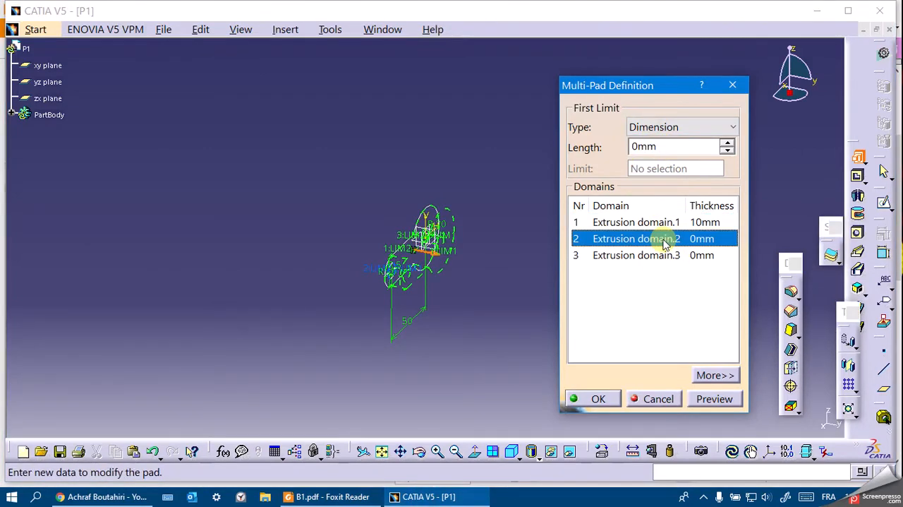
# Set Extrusion domain.3's length to 30 mm, create the Multi-Pad and compare the part with the B1 drawing.
pyautogui.click(651, 255)
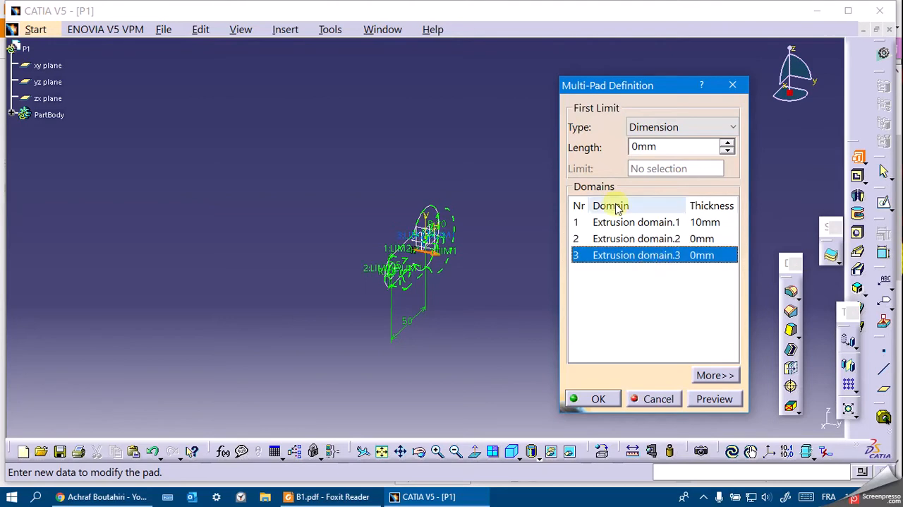
pyautogui.click(645, 147)
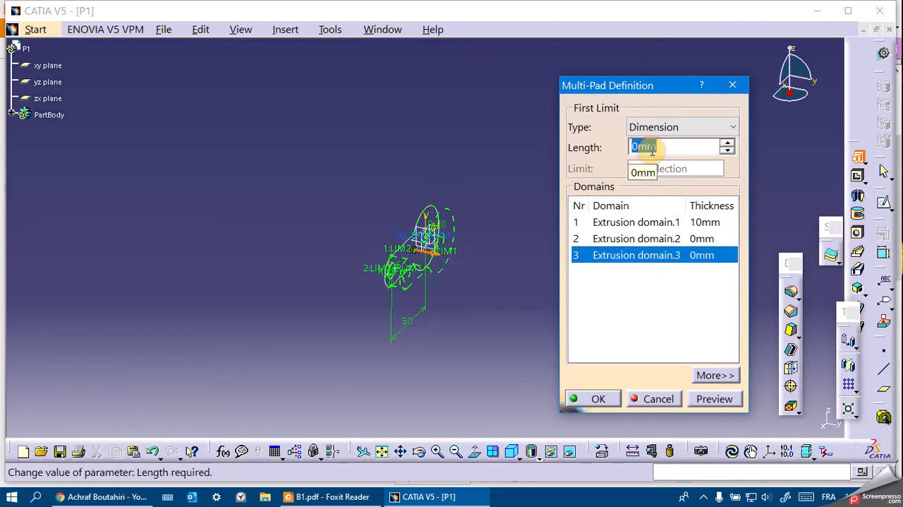
pyautogui.write('30')
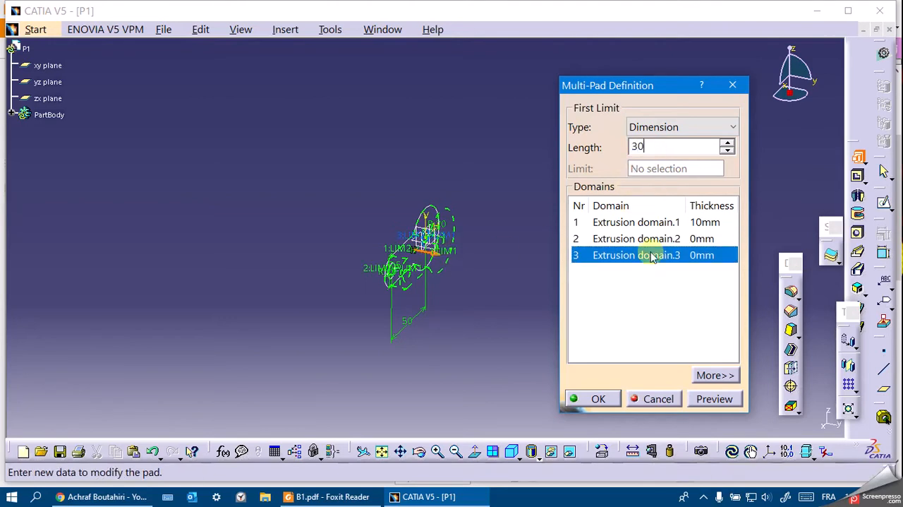
pyautogui.click(599, 399)
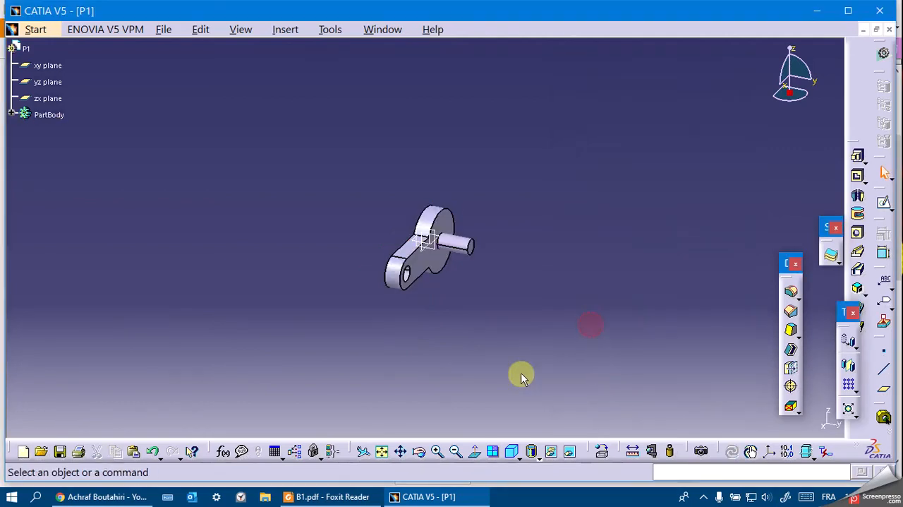
pyautogui.click(353, 497)
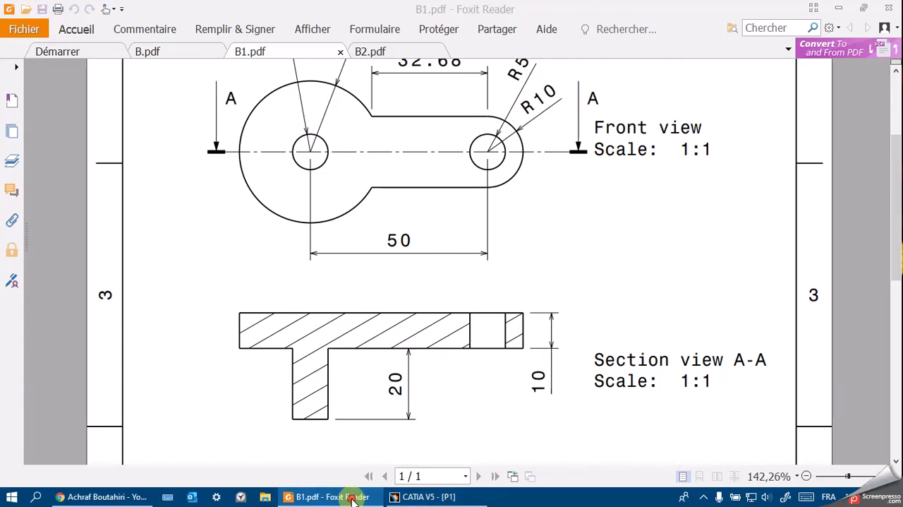
pyautogui.click(352, 497)
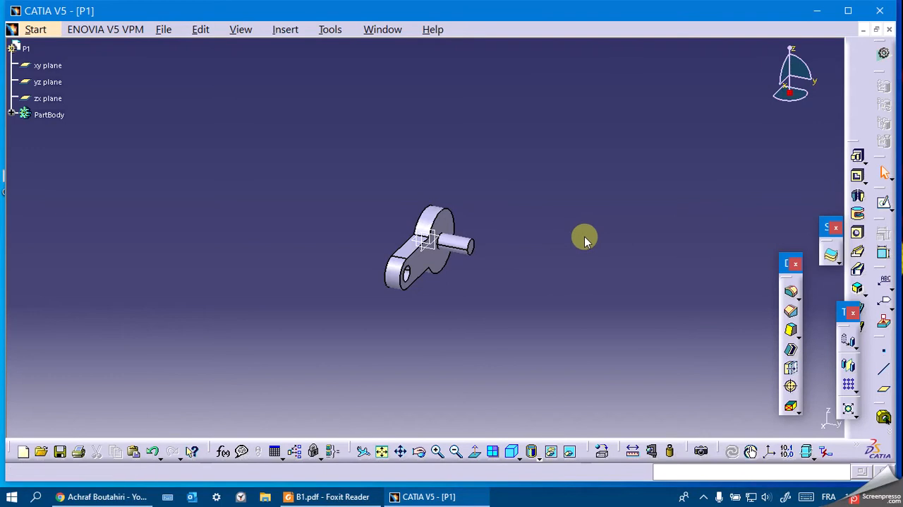
# Start saving the part and create a folder named FINAL EXAM B2 on the desktop.
pyautogui.hotkey('ctrl', 's')
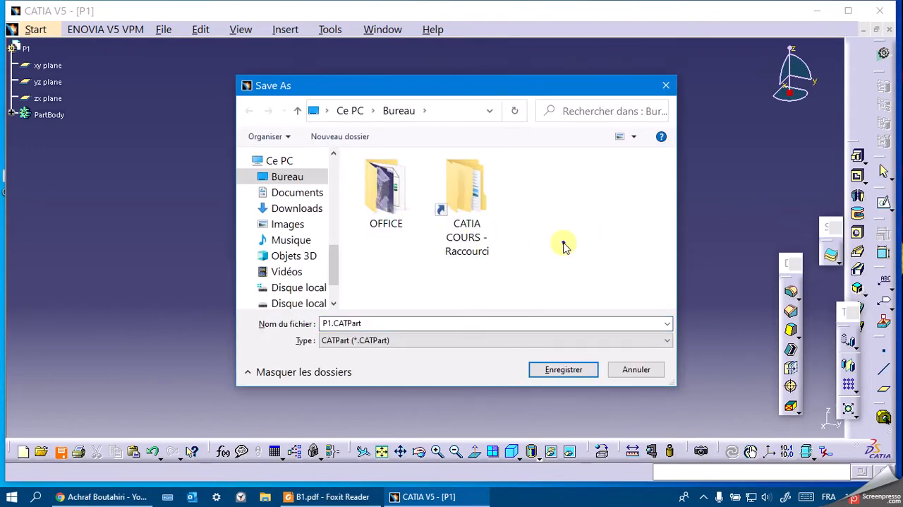
pyautogui.rightClick(564, 247)
pyautogui.click(517, 383)
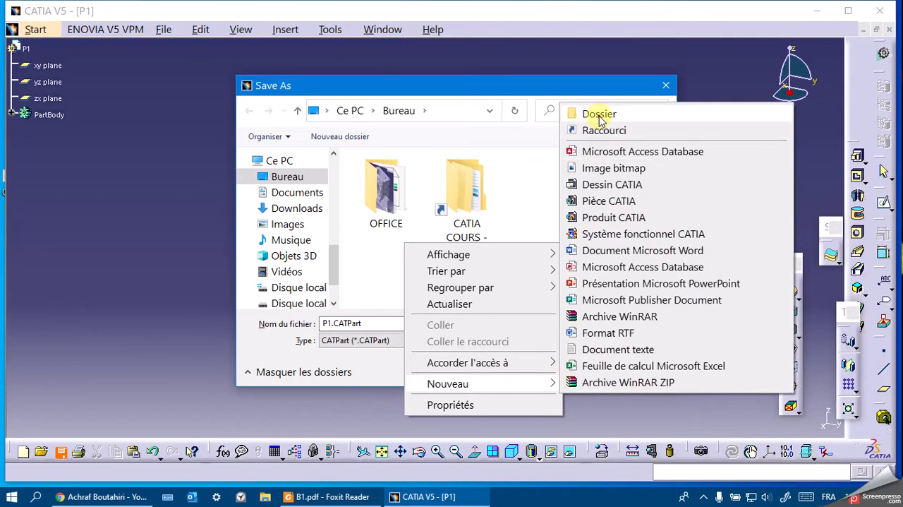
pyautogui.click(586, 113)
pyautogui.write('Fl')
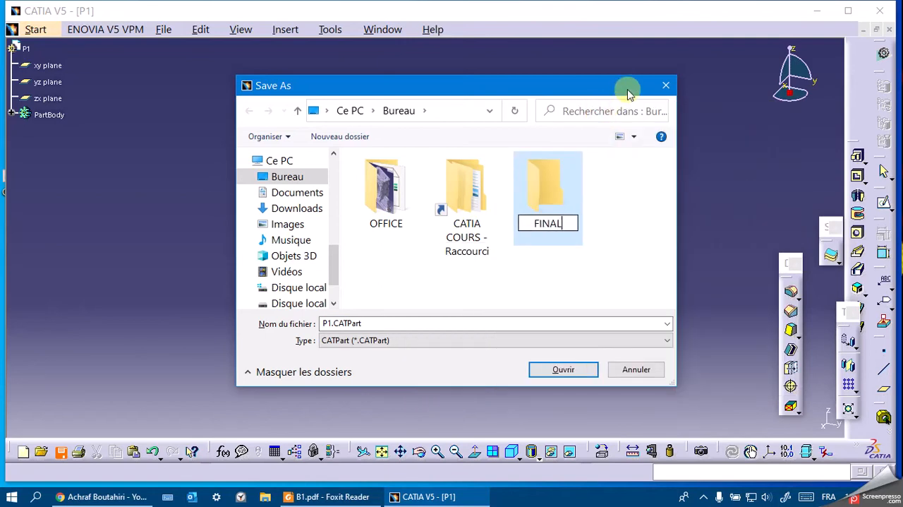
pyautogui.write('NAL EXAM B2')
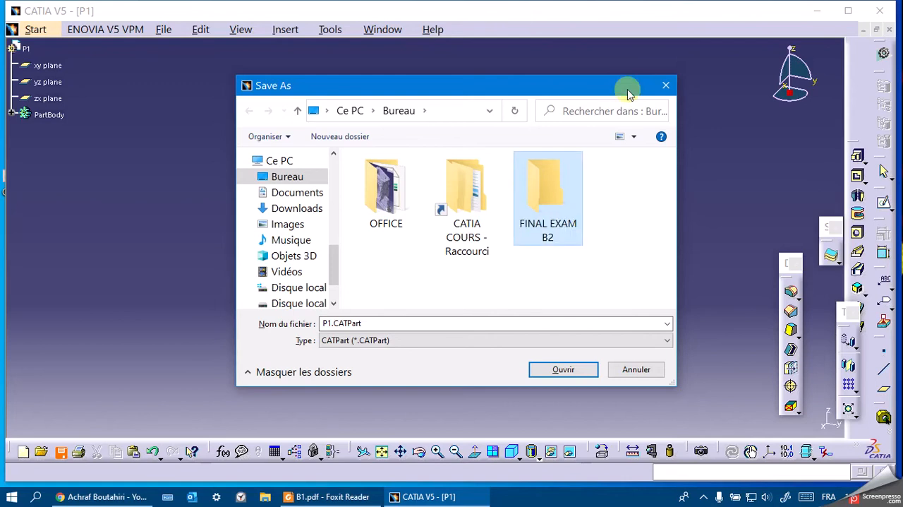
# Save the part as P1.CATPart in the FINAL EXAM B2 folder.
pyautogui.click(582, 195)
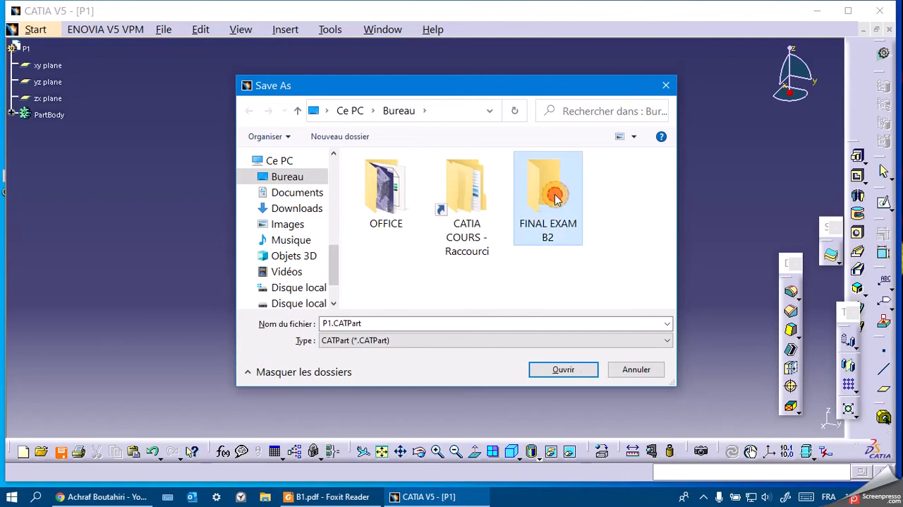
pyautogui.doubleClick(548, 180)
pyautogui.click(563, 369)
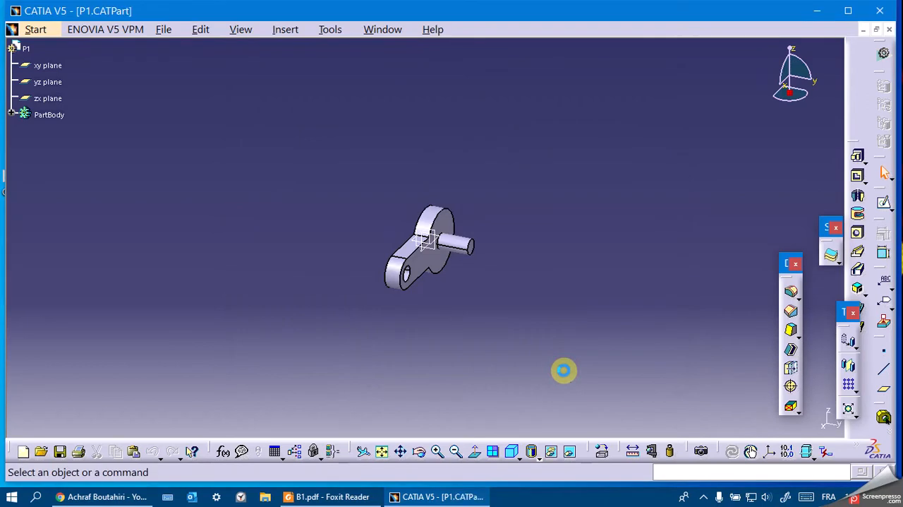
# Create a new part named P2 and open a sketch on its yz plane.
pyautogui.click(33, 28)
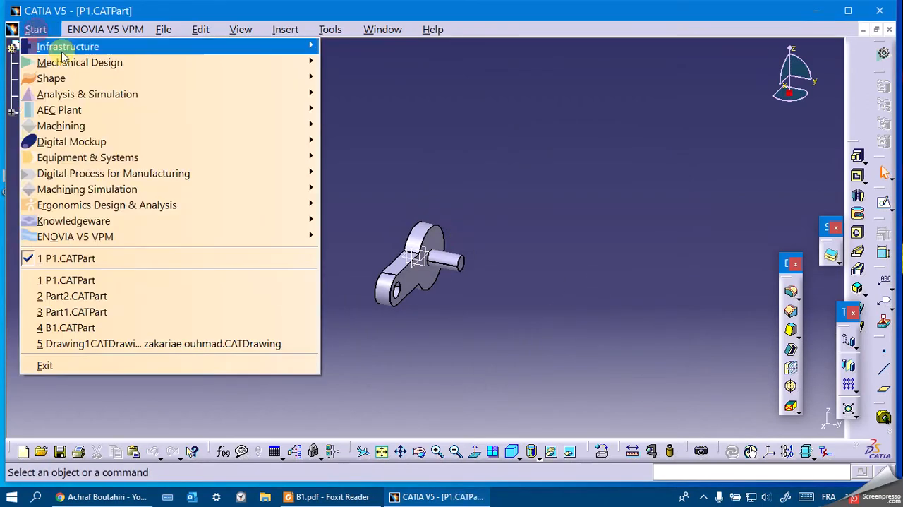
pyautogui.moveTo(84, 67)
pyautogui.click(395, 63)
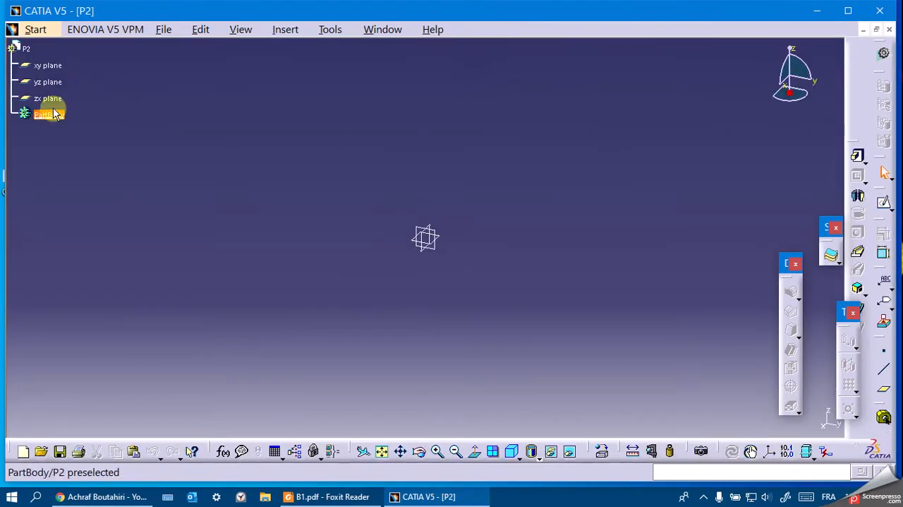
pyautogui.click(47, 82)
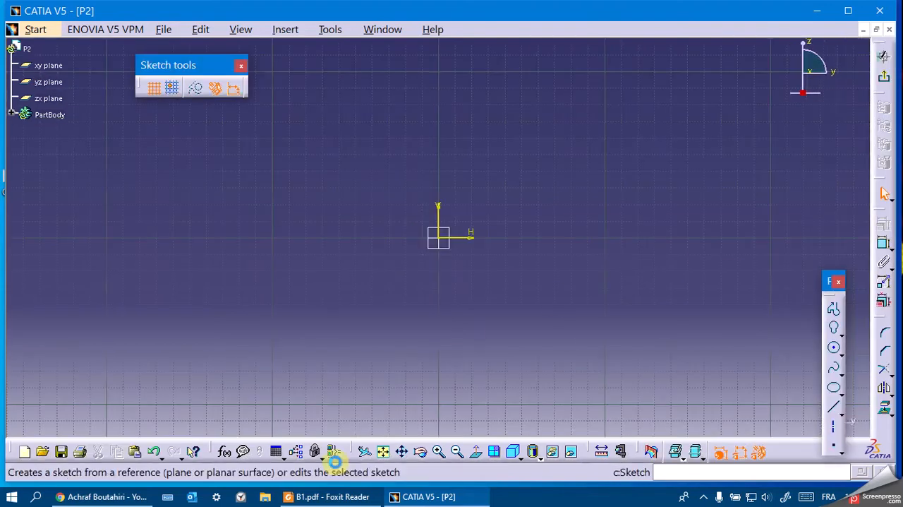
# Consult the B2 drawing's front view and sketch a cylindrical elongated hole around the origin, centreline radius about 43 mm and end radius about 14.8 mm.
pyautogui.click(310, 496)
pyautogui.click(395, 51)
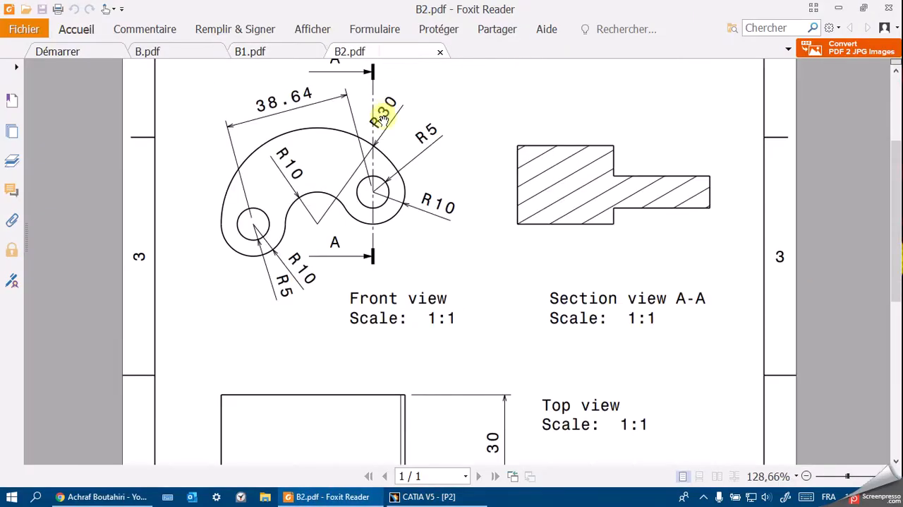
pyautogui.moveTo(403, 147)
pyautogui.mouseDown()
pyautogui.moveTo(404, 210)
pyautogui.moveTo(401, 152)
pyautogui.moveTo(399, 165)
pyautogui.mouseUp()
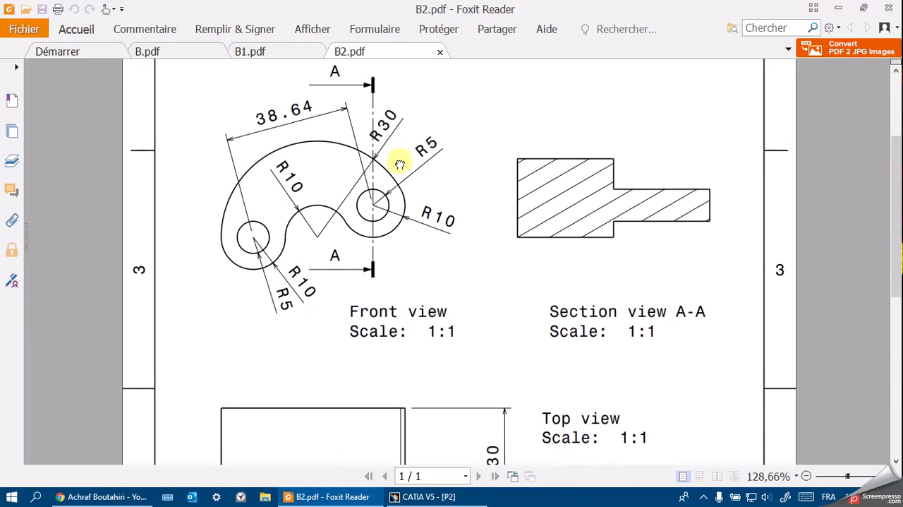
pyautogui.click(416, 496)
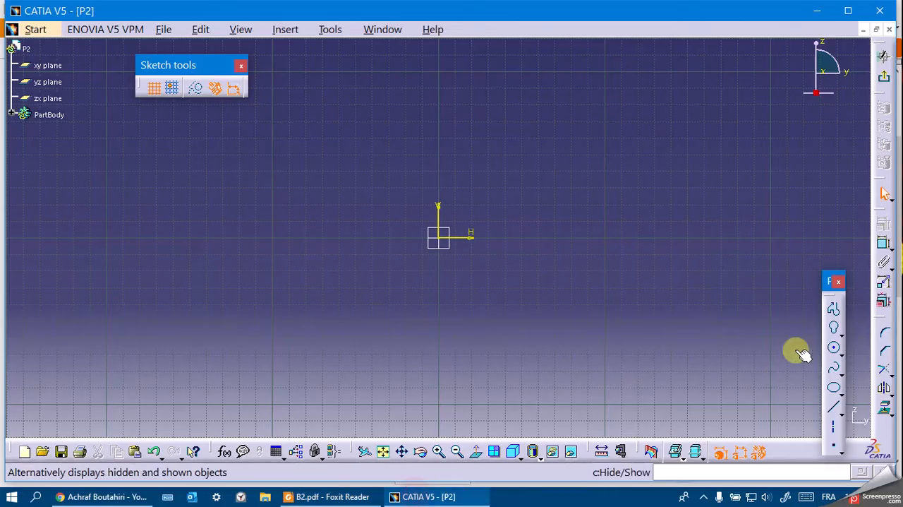
pyautogui.click(842, 336)
pyautogui.click(813, 346)
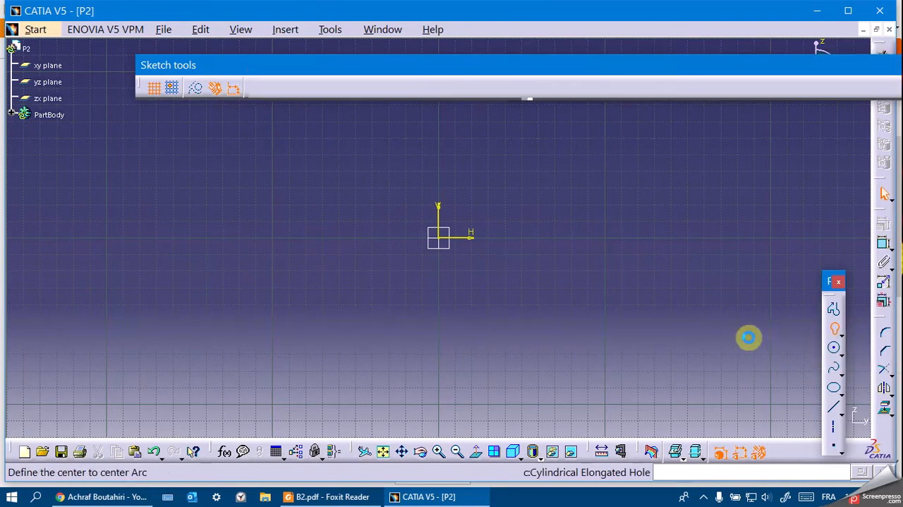
pyautogui.click(446, 241)
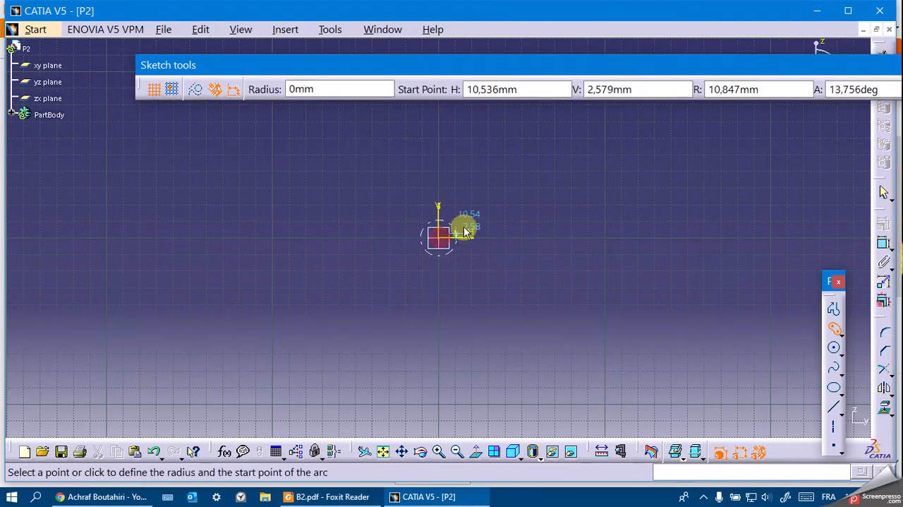
pyautogui.click(436, 164)
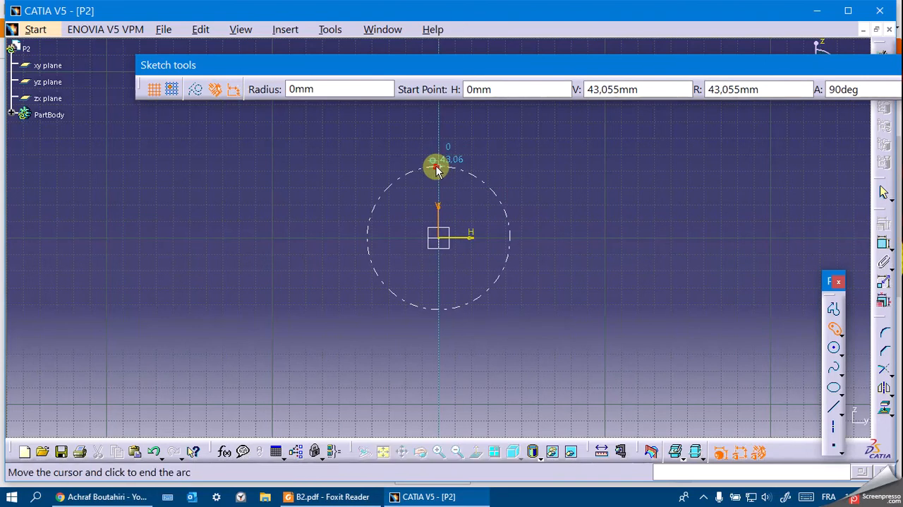
pyautogui.click(499, 309)
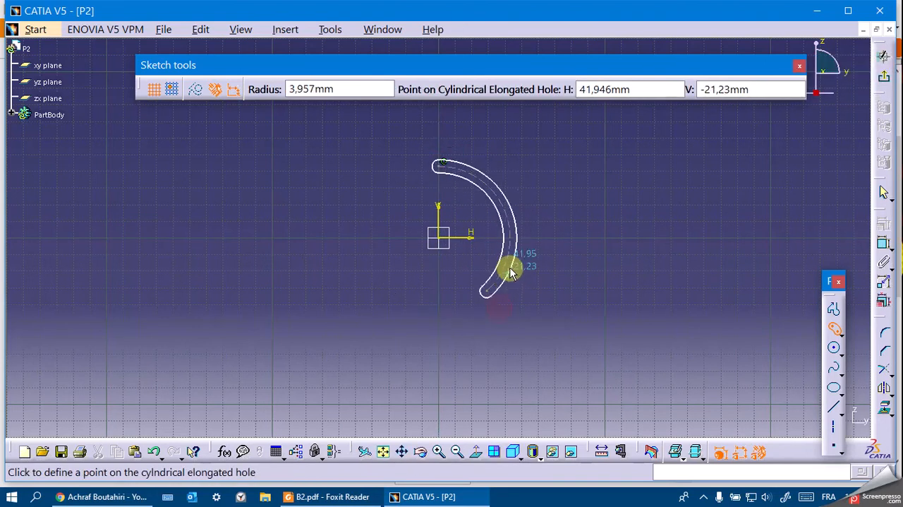
pyautogui.click(464, 289)
pyautogui.click(591, 279)
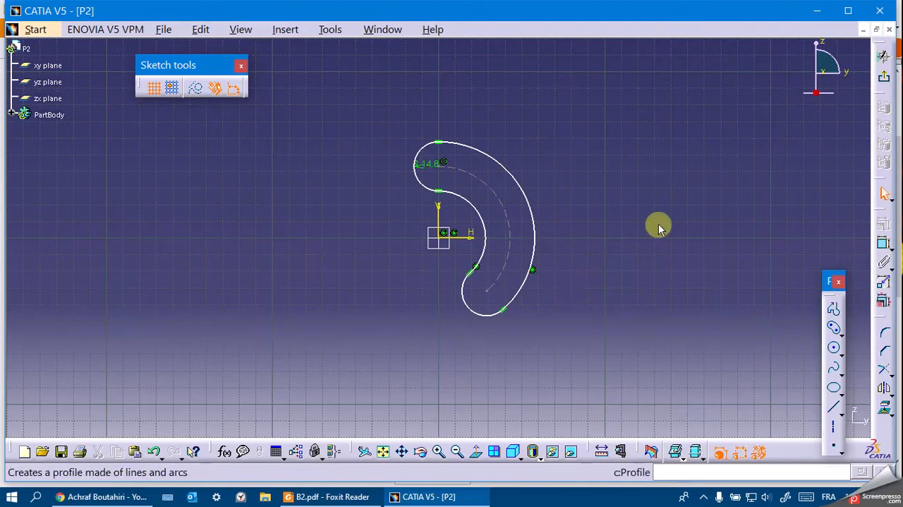
# Check the end radius in the B2 drawing and set the elongated hole's radius to 10 mm.
pyautogui.click(345, 497)
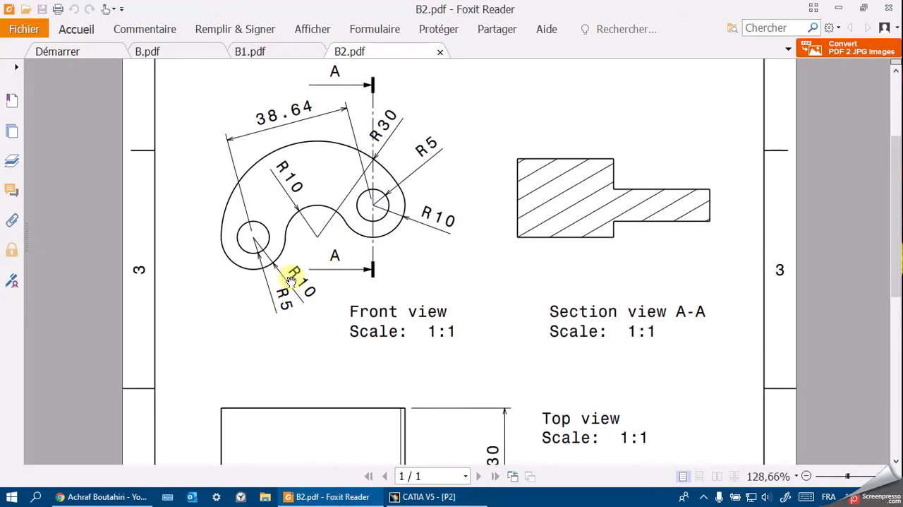
pyautogui.click(421, 497)
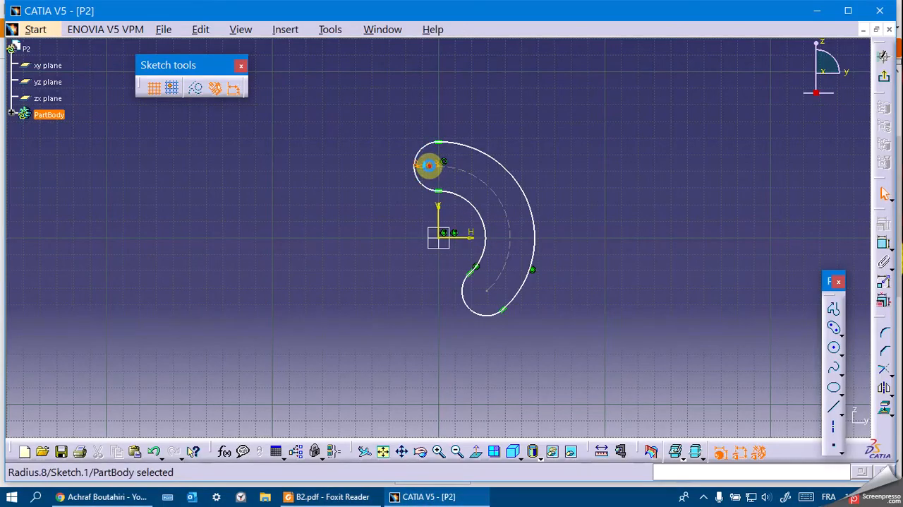
pyautogui.doubleClick(437, 169)
pyautogui.press('Return')
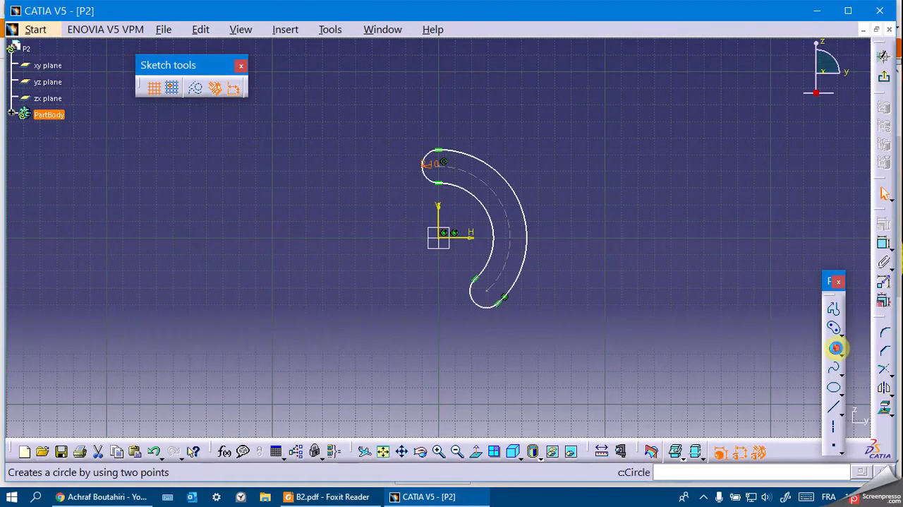
# Draw two circles of 5 mm radius, one centred on each end of the elongated hole.
pyautogui.click(835, 350)
pyautogui.click(649, 89)
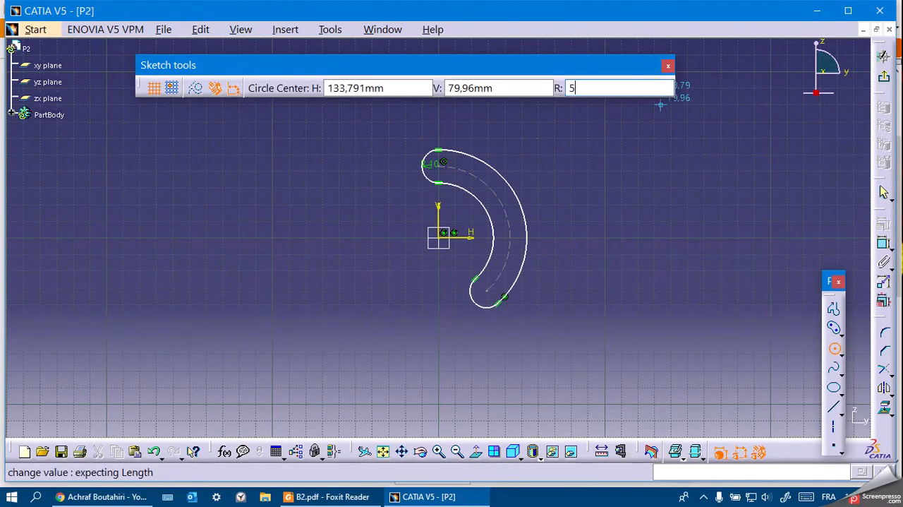
pyautogui.press('Return')
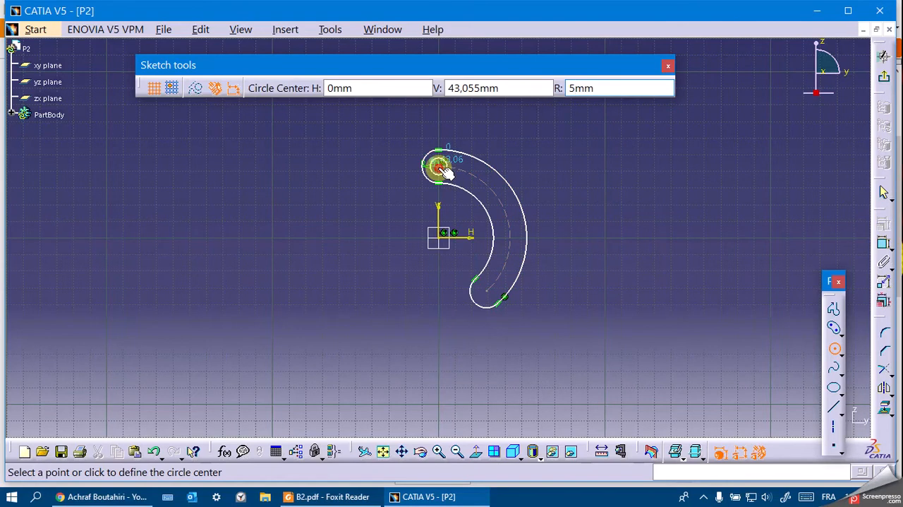
pyautogui.click(440, 166)
pyautogui.click(617, 91)
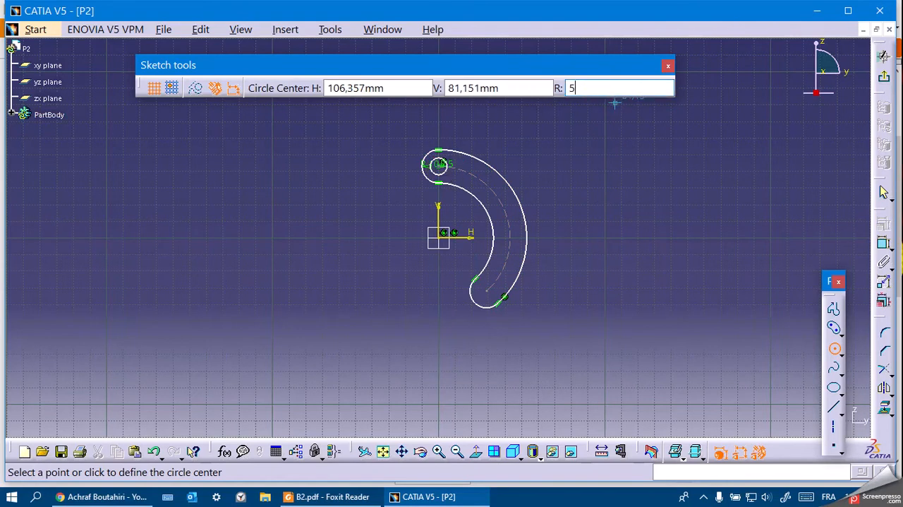
pyautogui.click(485, 290)
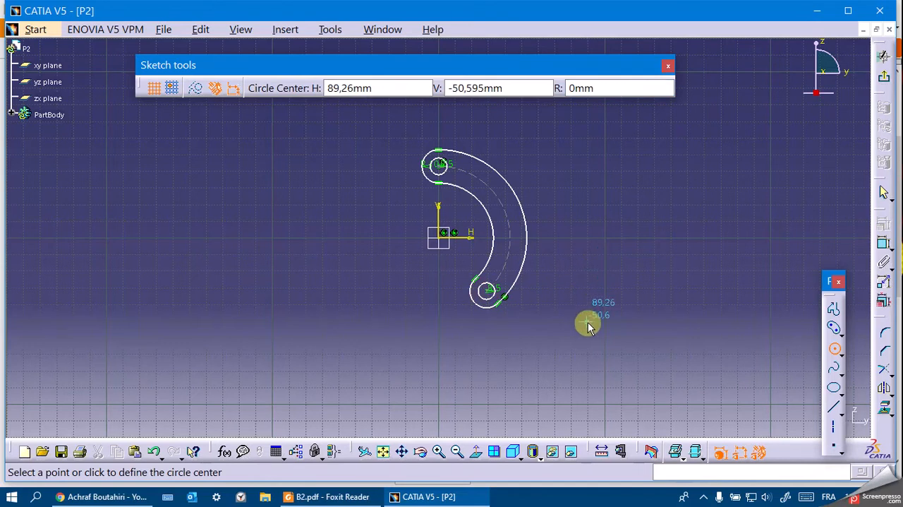
# Check the inner arc radius in the B2 drawing and dimension the elongated hole's inner arc at 10 mm.
pyautogui.click(340, 496)
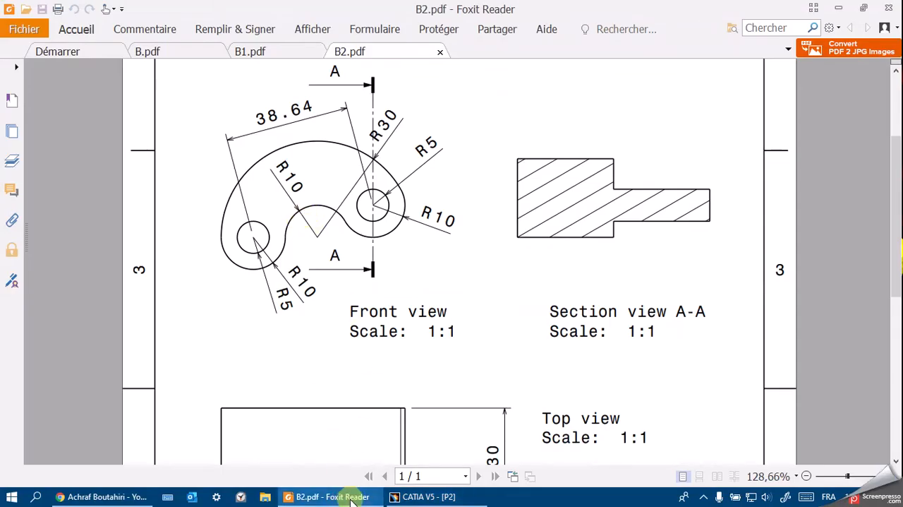
pyautogui.click(424, 496)
pyautogui.click(883, 245)
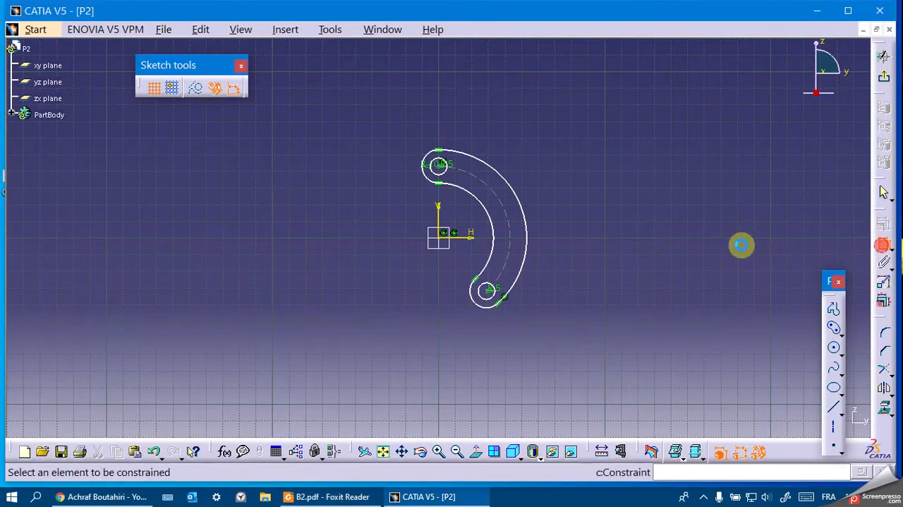
pyautogui.click(478, 195)
pyautogui.click(464, 217)
pyautogui.doubleClick(462, 217)
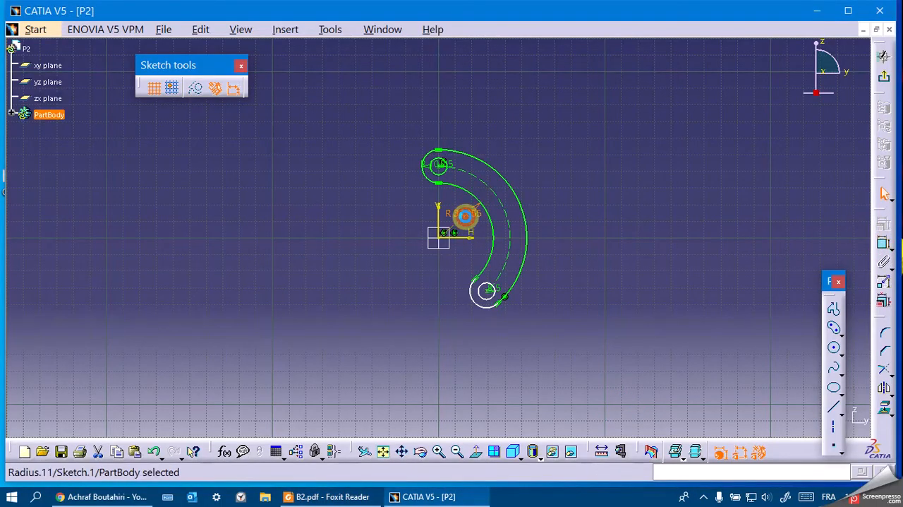
pyautogui.write('10mm')
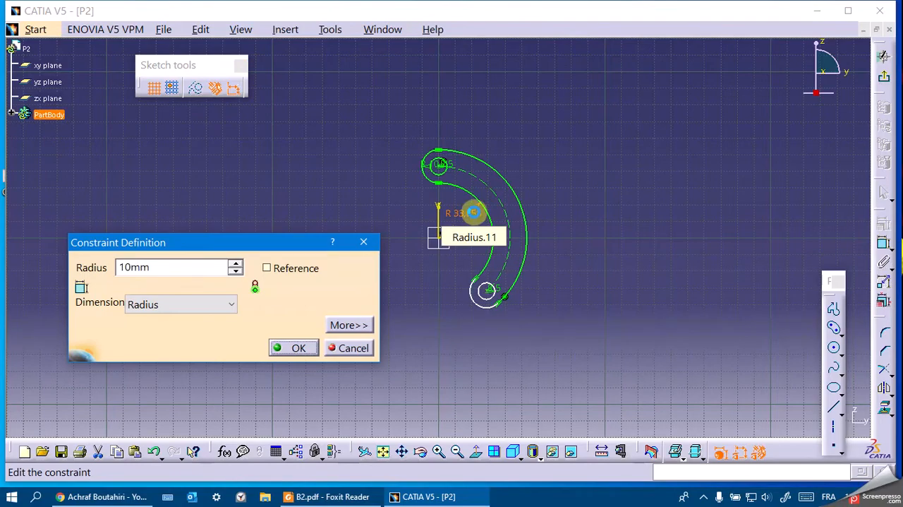
pyautogui.press('Return')
# Check the hole spacing in the B2 drawing and constrain the distance between the two circle centres to 38.64 mm.
pyautogui.click(330, 496)
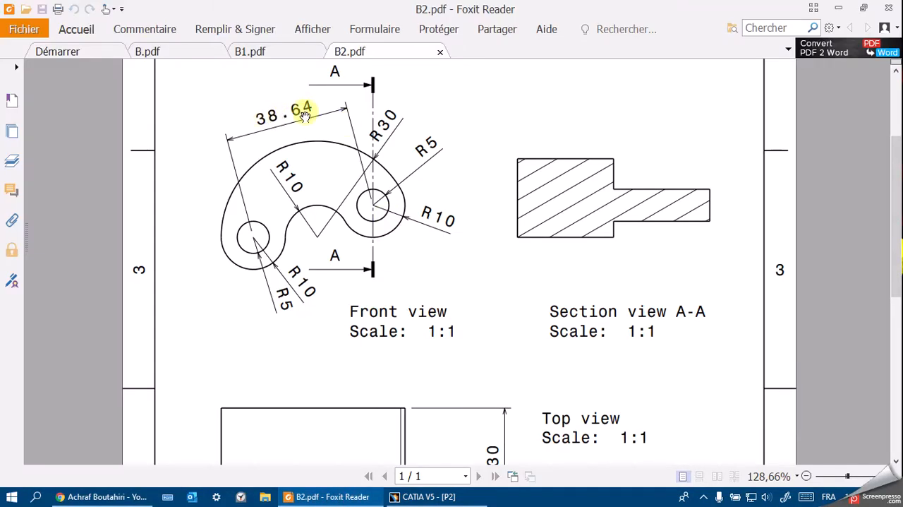
pyautogui.click(330, 496)
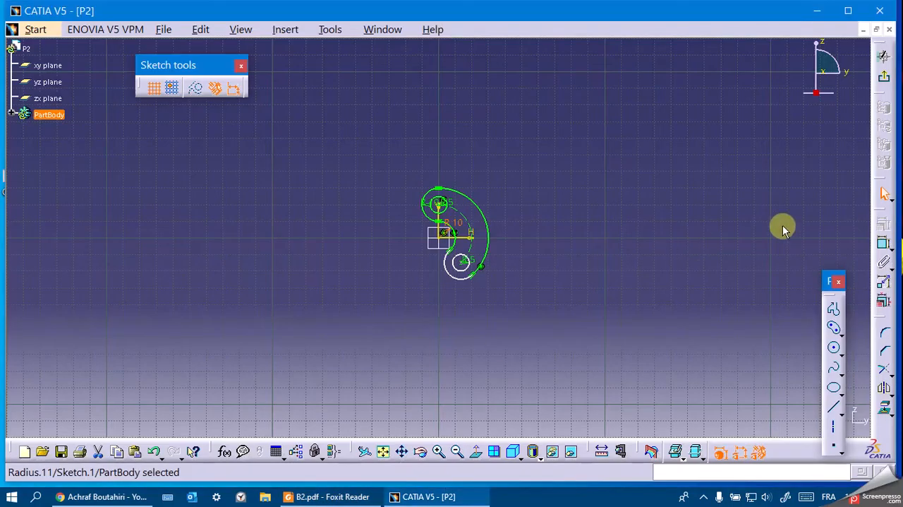
pyautogui.click(884, 244)
pyautogui.click(439, 204)
pyautogui.click(462, 262)
pyautogui.click(536, 186)
pyautogui.doubleClick(540, 182)
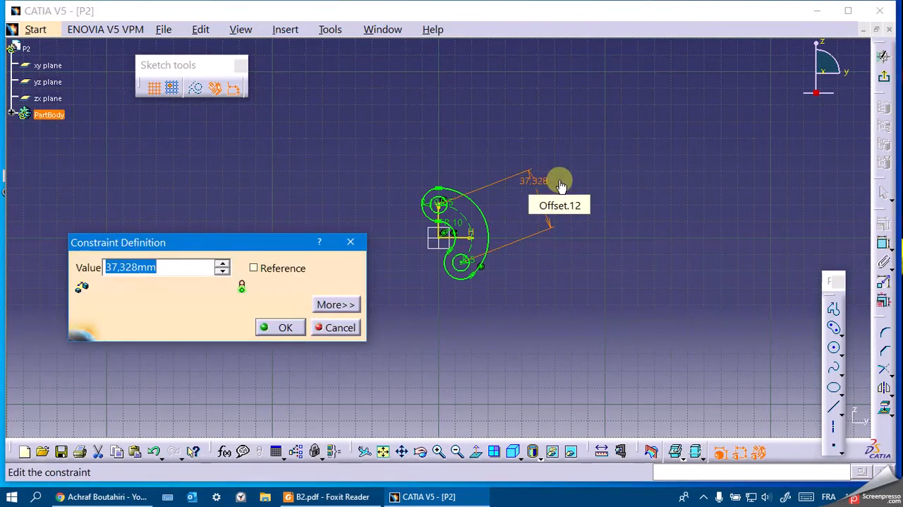
pyautogui.write('38.64')
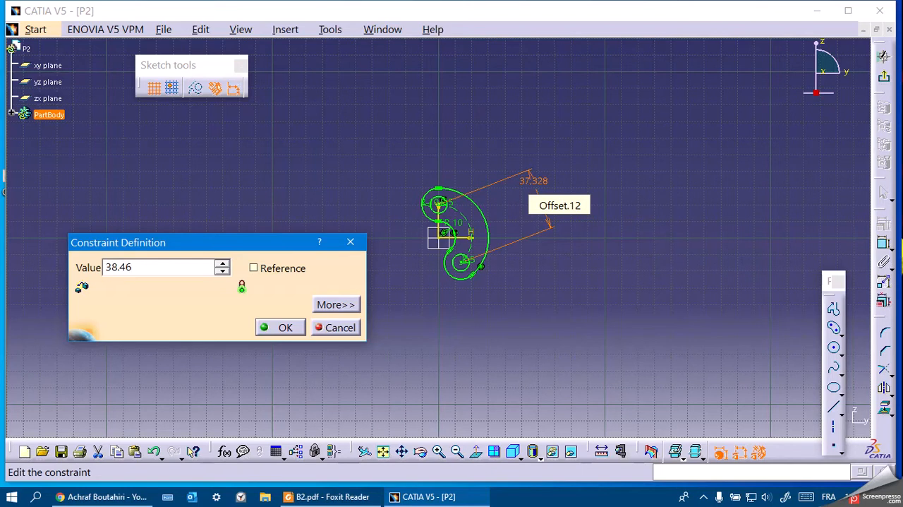
pyautogui.press('Return')
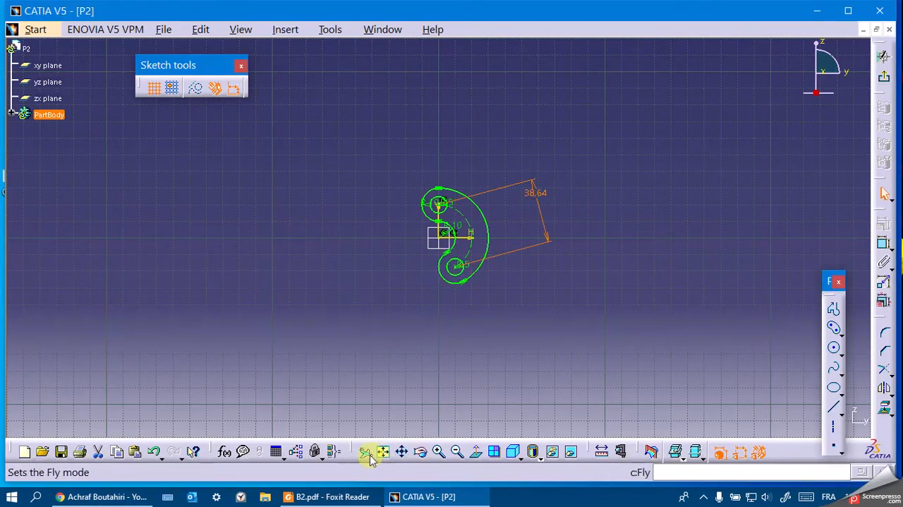
# Consult the B2 drawing's top view for the extrusion lengths, exit the sketch and start a Multi-Pad with 30 mm for the main body domain.
pyautogui.click(358, 498)
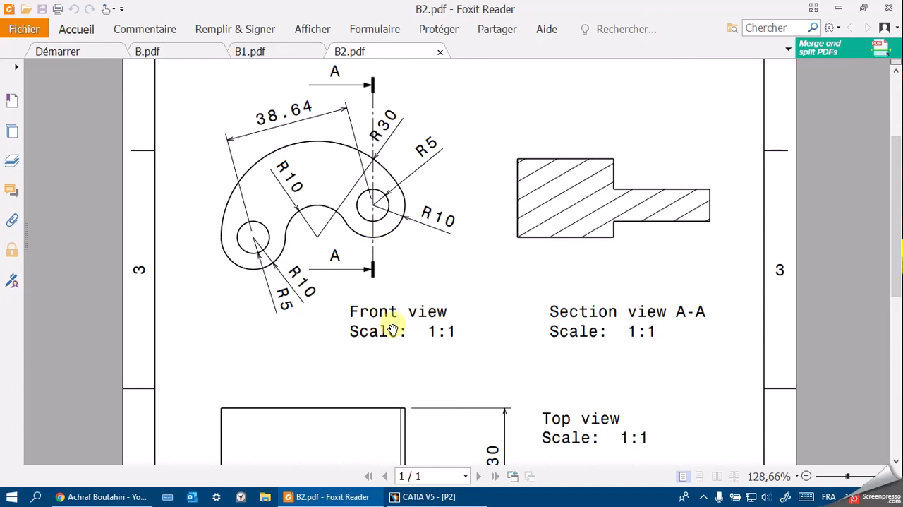
pyautogui.scroll(-2, 396, 325)
pyautogui.scroll(-2, 378, 236)
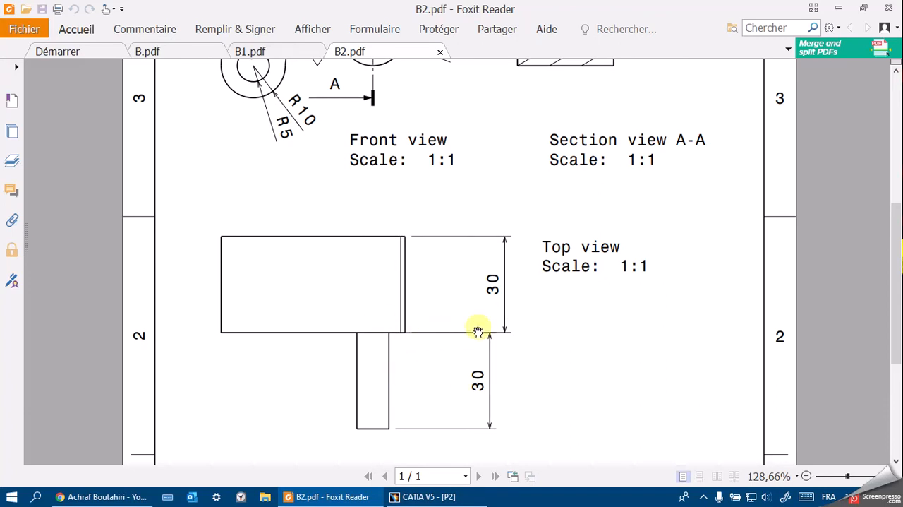
pyautogui.click(406, 497)
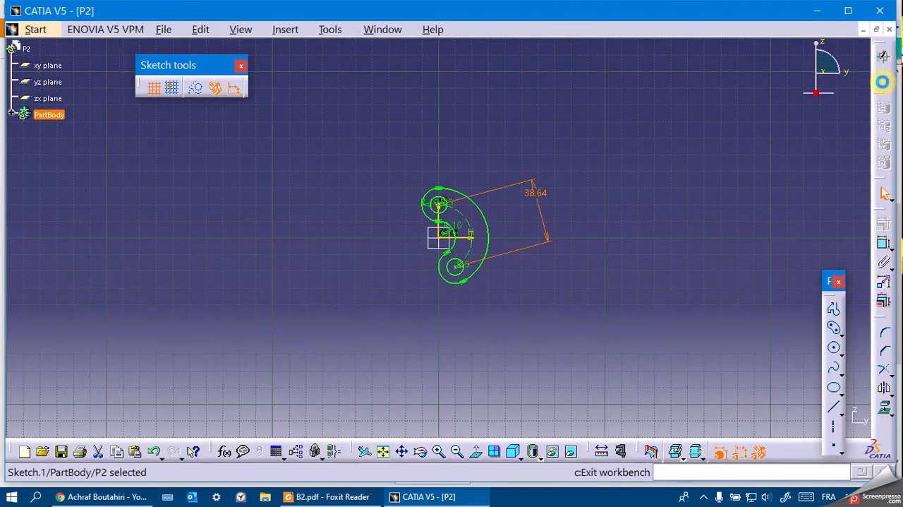
pyautogui.click(882, 82)
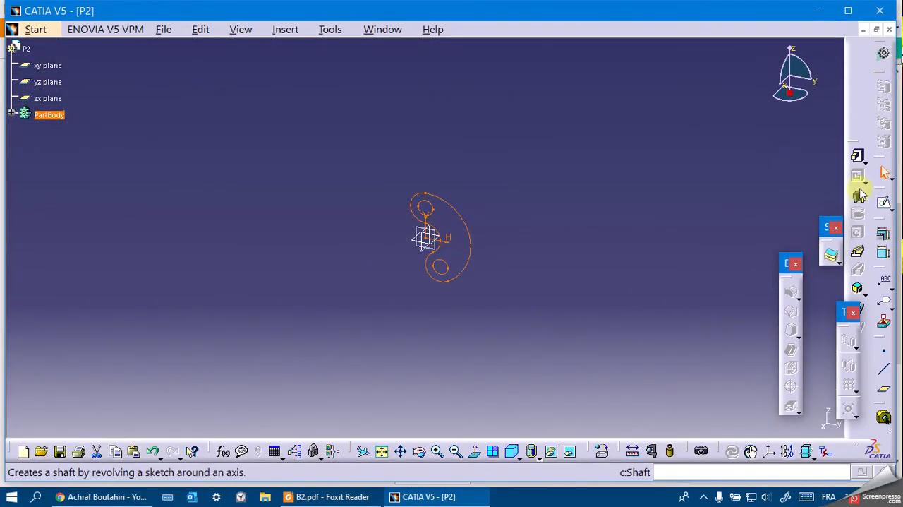
pyautogui.click(863, 159)
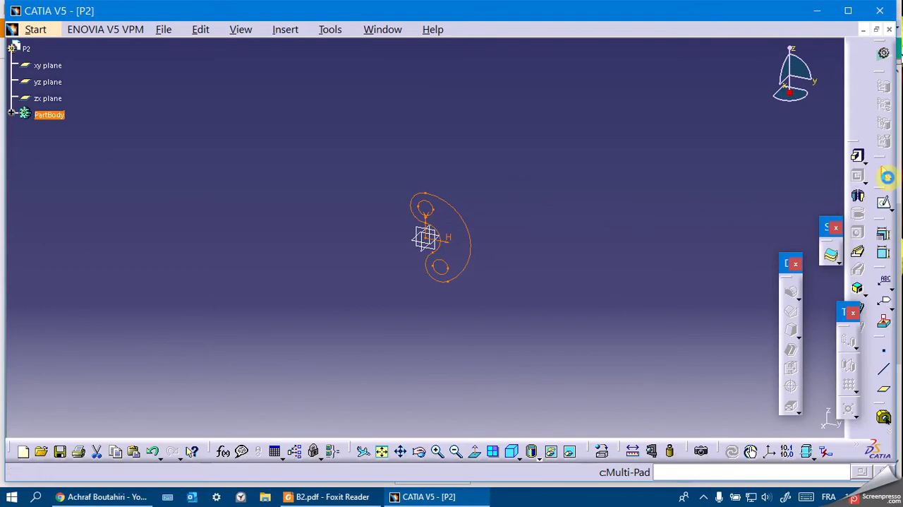
pyautogui.click(889, 178)
pyautogui.click(669, 223)
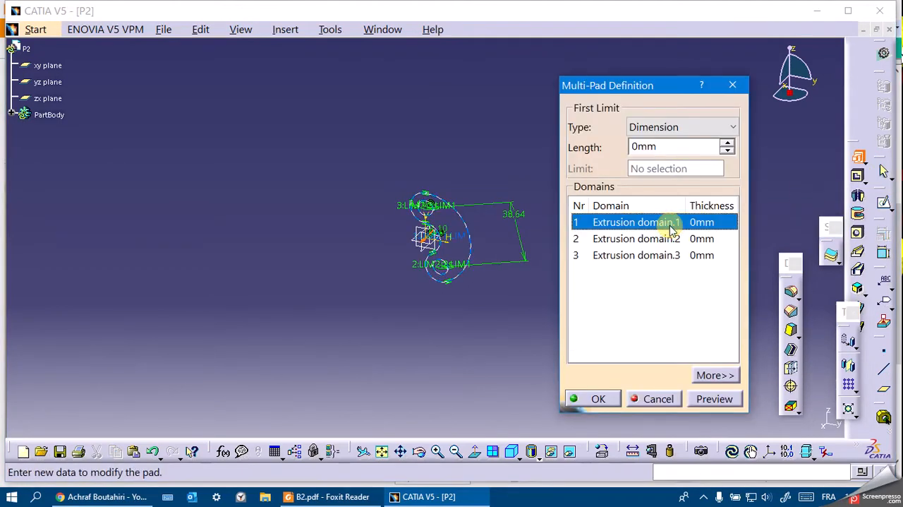
pyautogui.click(672, 148)
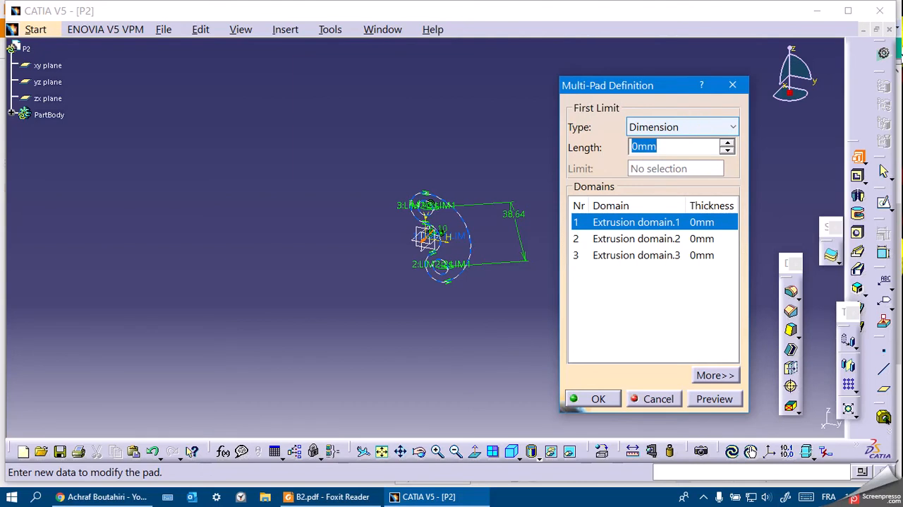
# Set the lower circle's domain to 60 mm, keep the upper circle's domain at 0 mm and create the Multi-Pad.
pyautogui.click(679, 238)
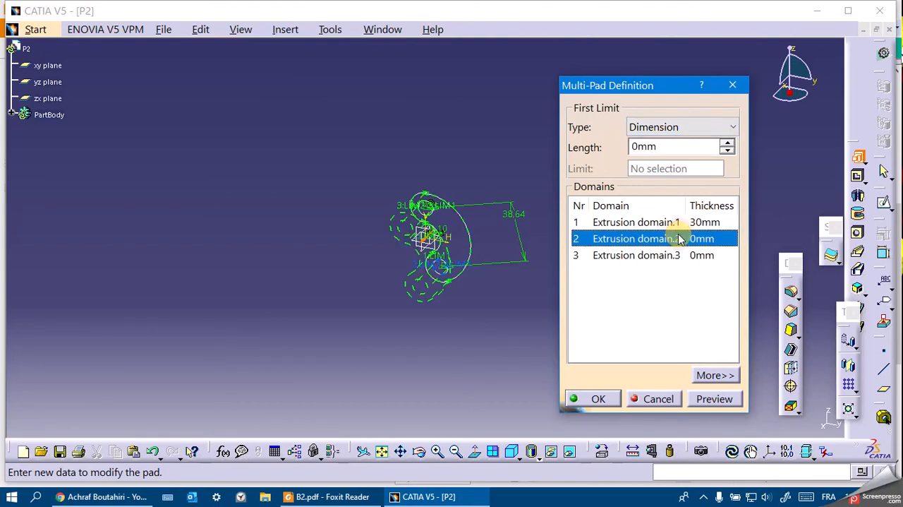
pyautogui.click(674, 146)
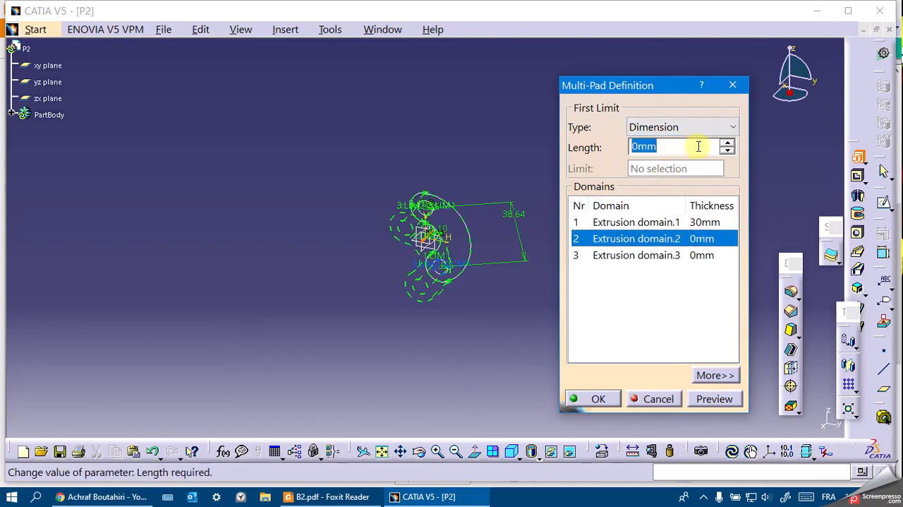
pyautogui.click(646, 257)
pyautogui.click(706, 402)
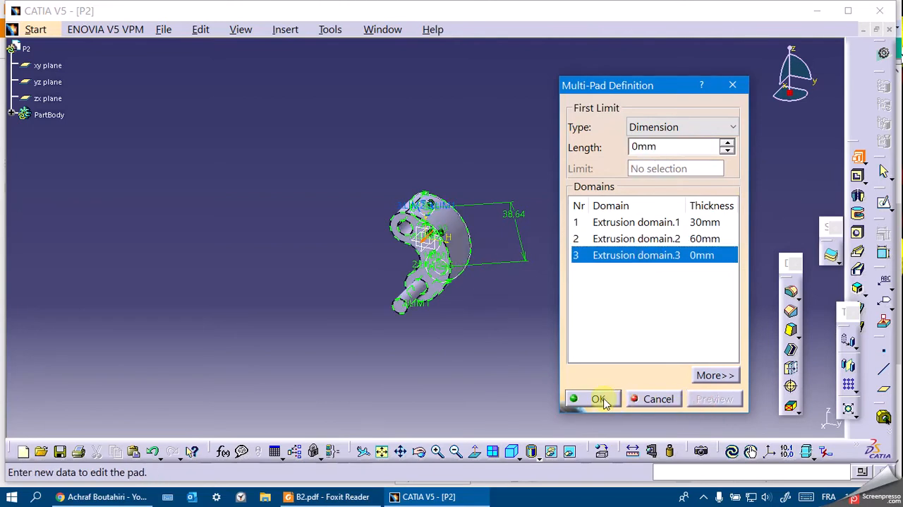
pyautogui.click(600, 398)
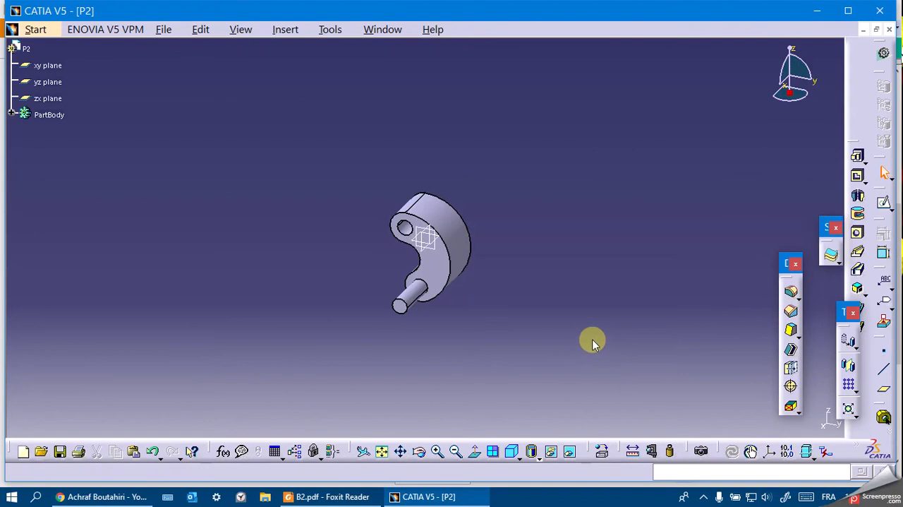
# Save the part as P2.CATPart and create a new assembly product.
pyautogui.hotkey('ctrl', 's')
pyautogui.click(565, 369)
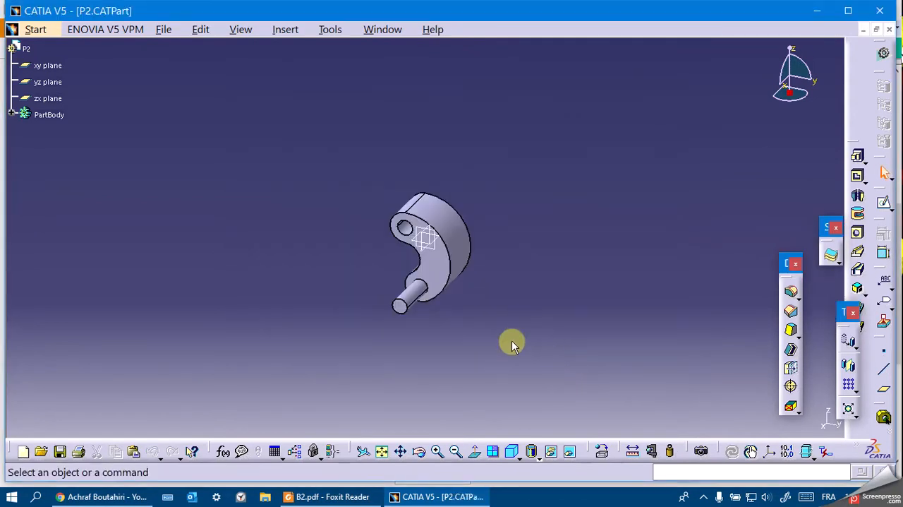
pyautogui.click(39, 29)
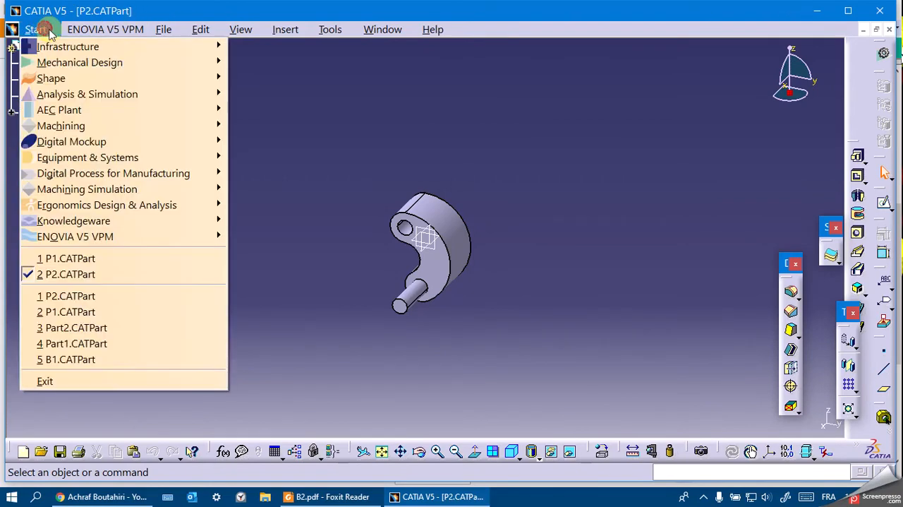
pyautogui.moveTo(91, 61)
pyautogui.click(327, 79)
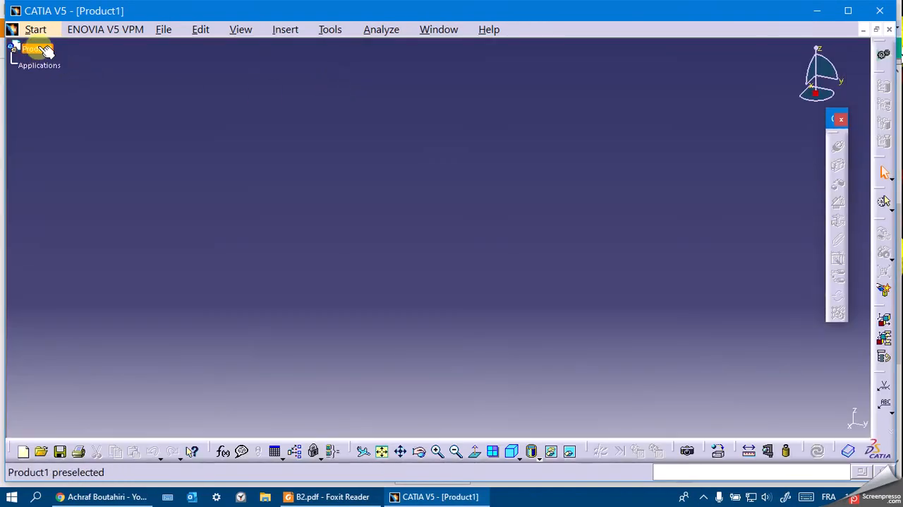
# Insert P1.CATPart from the FINAL EXAM B2 folder into the product as an existing component.
pyautogui.rightClick(42, 53)
pyautogui.click(130, 262)
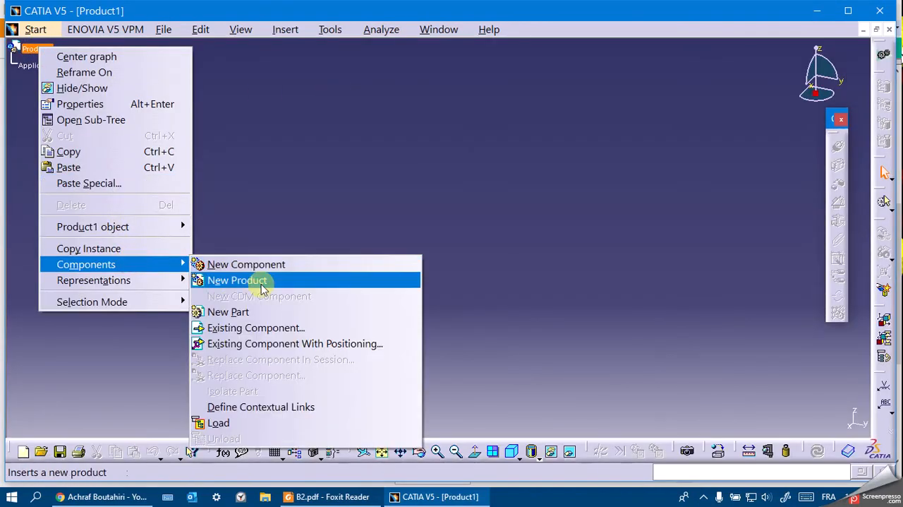
pyautogui.click(281, 328)
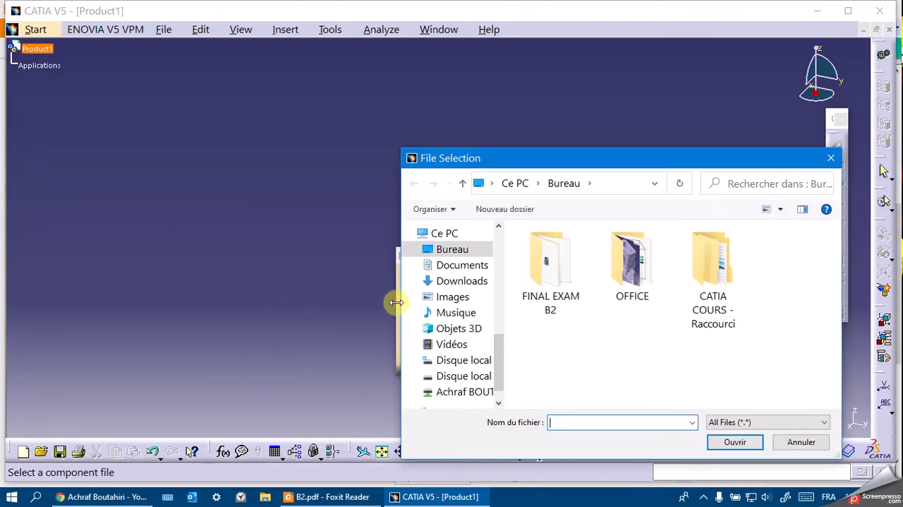
pyautogui.doubleClick(554, 274)
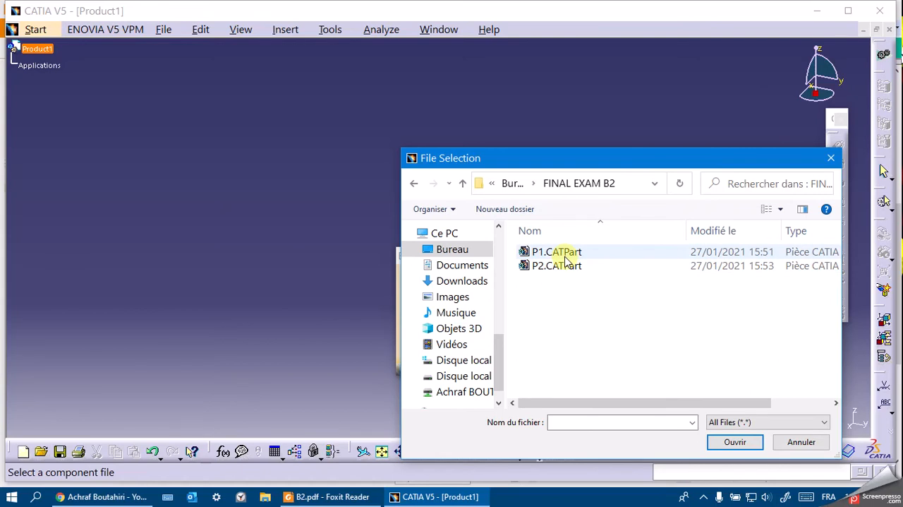
pyautogui.doubleClick(564, 258)
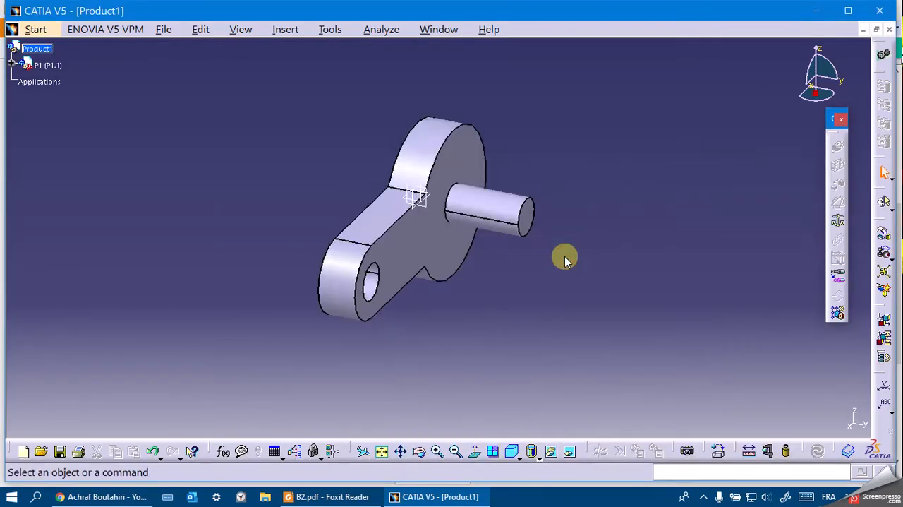
# Duplicate the P1 component twice with Fast Multi Instantiation so the product has three instances.
pyautogui.click(49, 64)
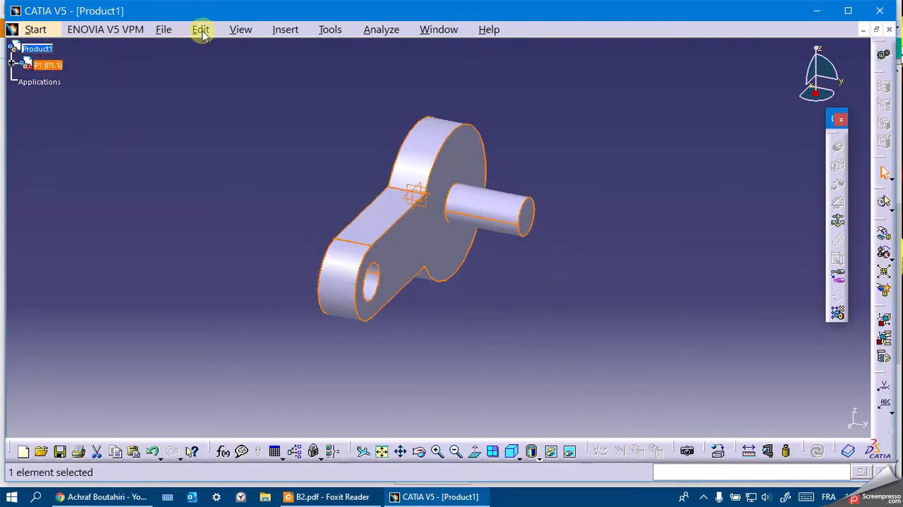
pyautogui.hotkey('ctrl', 'd')
pyautogui.hotkey('ctrl', 'd')
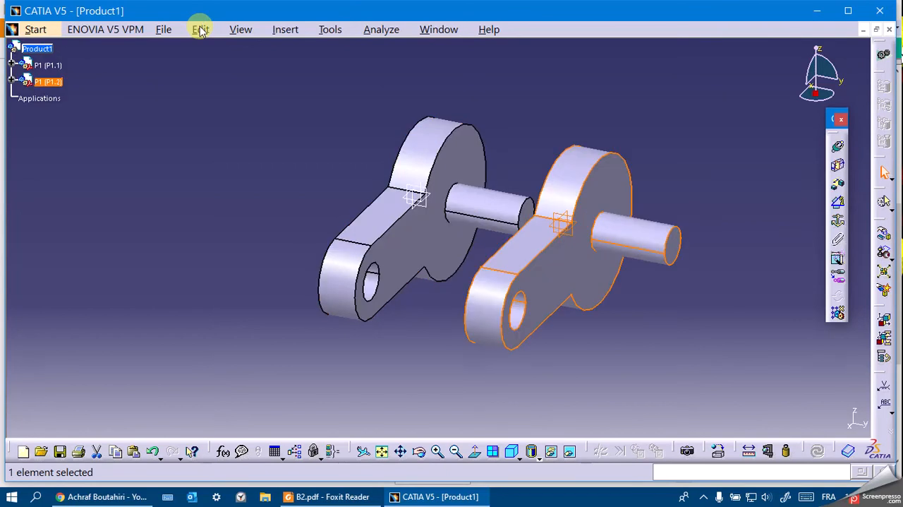
pyautogui.moveTo(296, 87); pyautogui.dragTo(252, 145, button='middle')
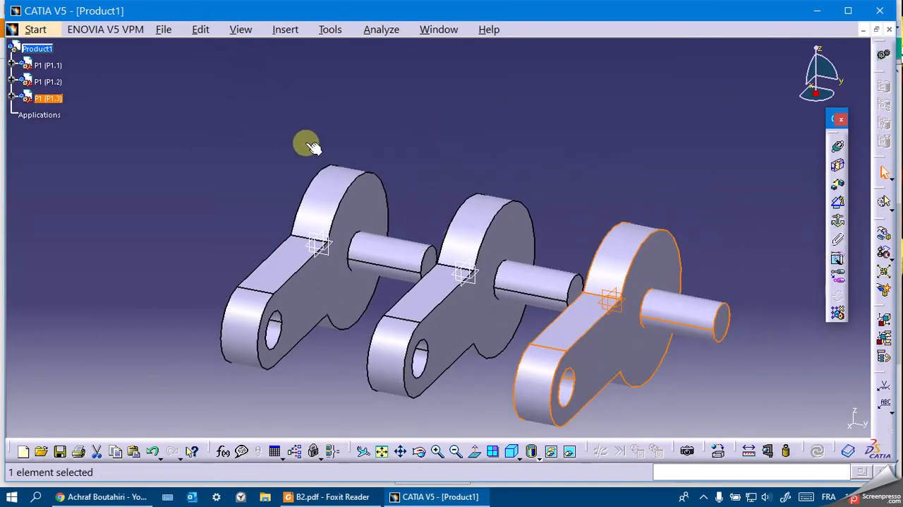
pyautogui.click(388, 91)
pyautogui.moveTo(492, 351); pyautogui.dragTo(379, 155)
# Switch to Foxit Reader and examine the assembly views in B.pdf for the arrangement of the P1 instances, returning to CATIA.
pyautogui.click(335, 496)
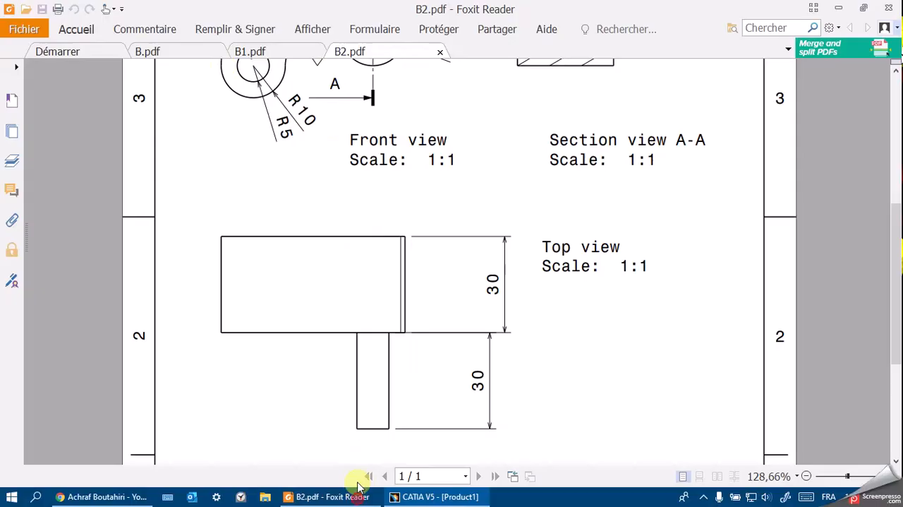
pyautogui.click(187, 55)
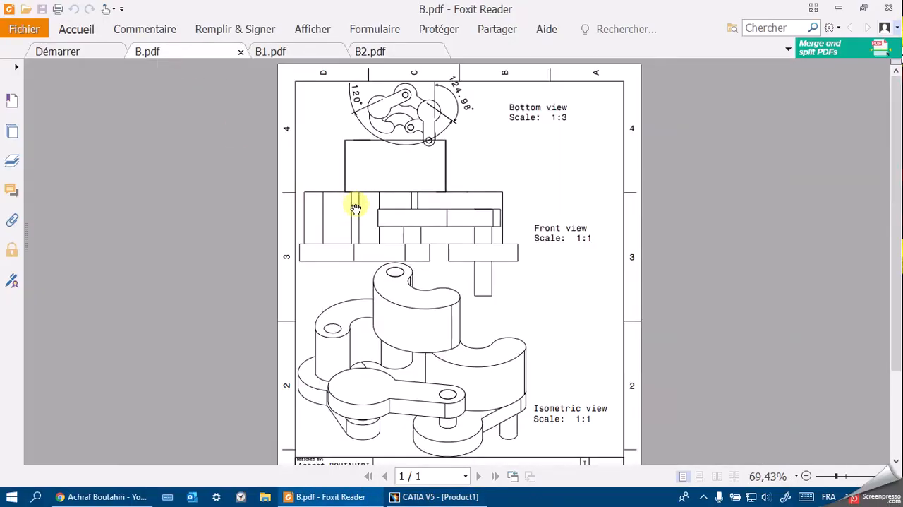
pyautogui.click(881, 475)
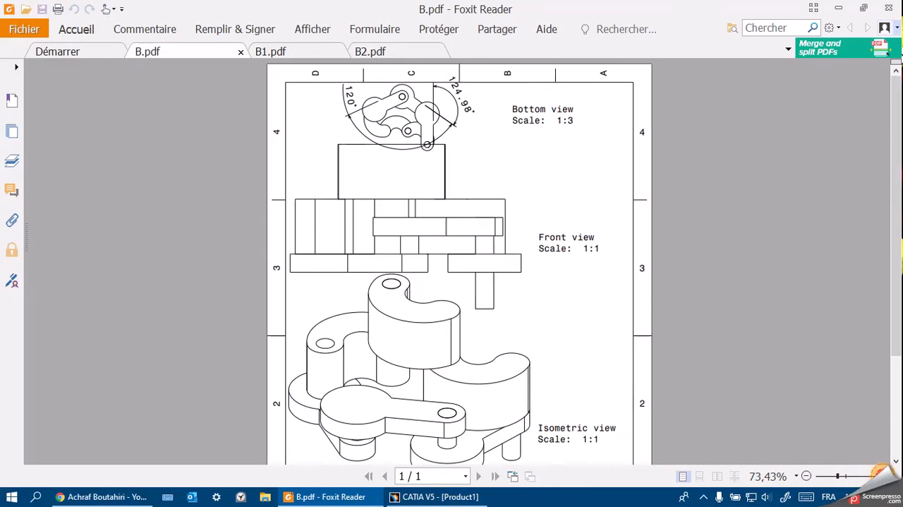
pyautogui.scroll(-2, 484, 347)
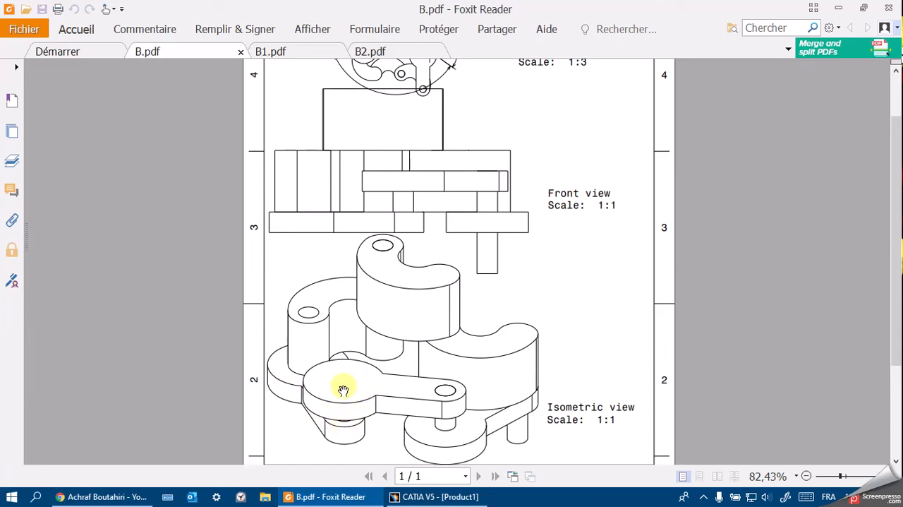
pyautogui.moveTo(440, 499)
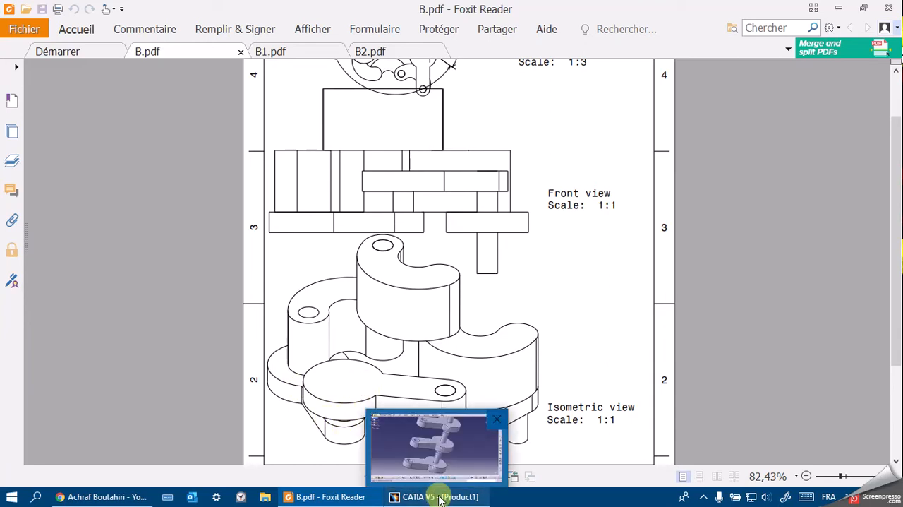
pyautogui.click(450, 465)
# Add a coincidence constraint between the pin axis of P1.2 and the hole axis of P1.1.
pyautogui.click(651, 268)
pyautogui.click(839, 146)
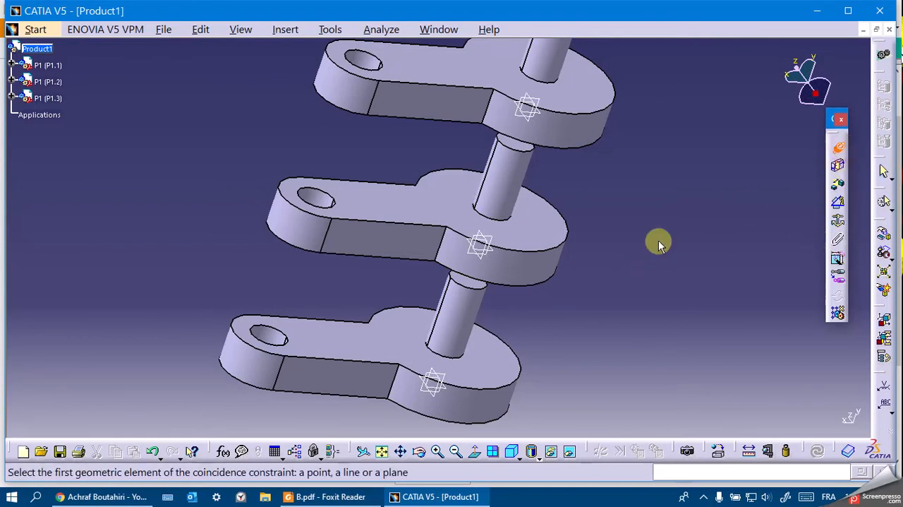
pyautogui.click(484, 196)
pyautogui.click(269, 339)
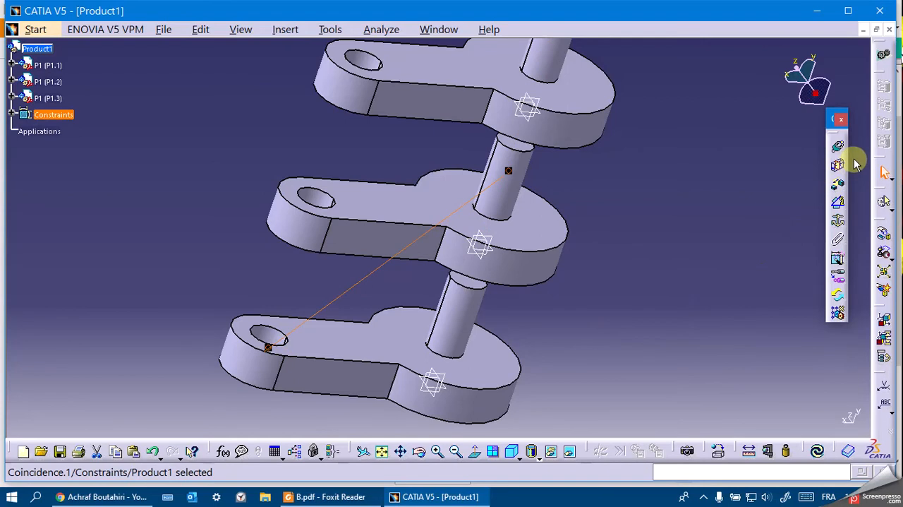
# Constrain the end face of P1.2's pin coincident with P1.1's pinless face using Same orientation, and update the assembly.
pyautogui.click(839, 147)
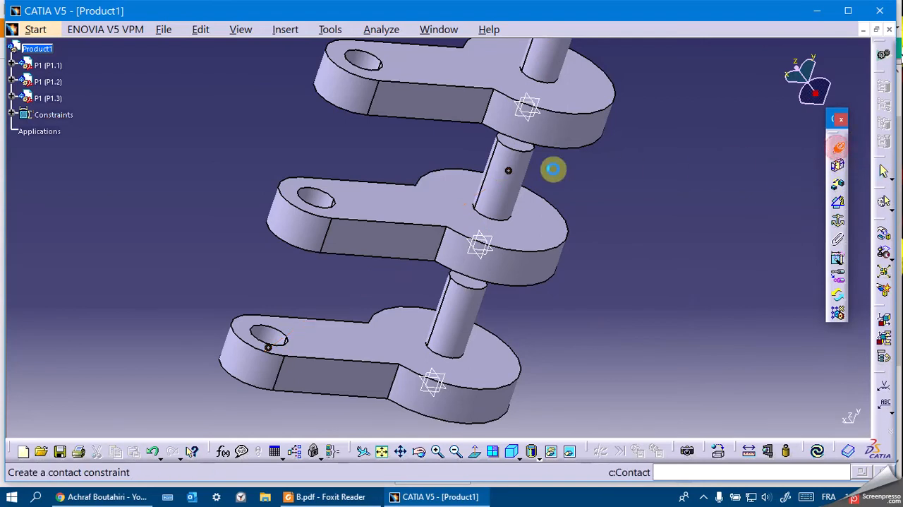
pyautogui.click(521, 147)
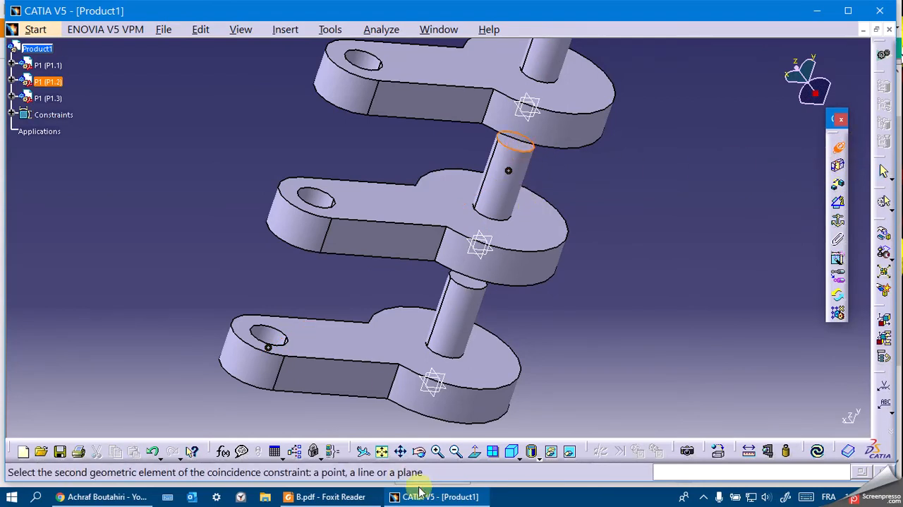
pyautogui.click(420, 458)
pyautogui.moveTo(383, 399); pyautogui.dragTo(383, 327)
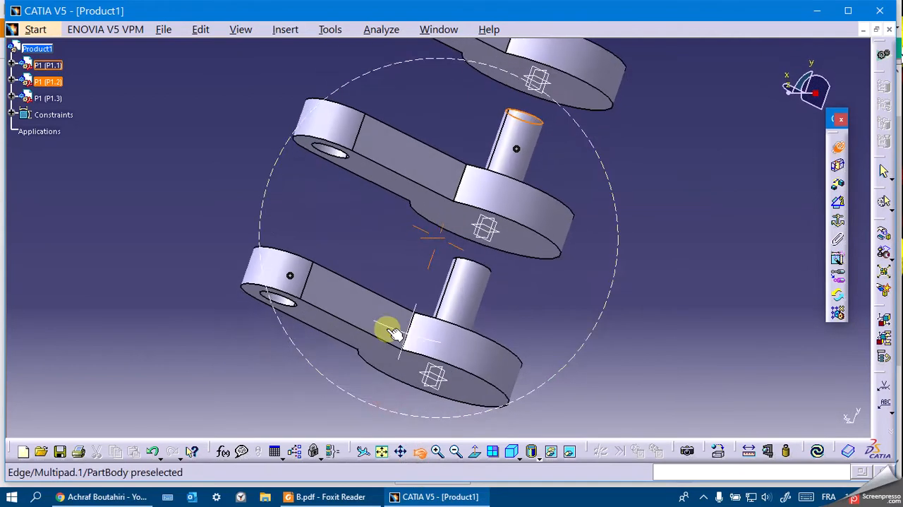
pyautogui.click(320, 308)
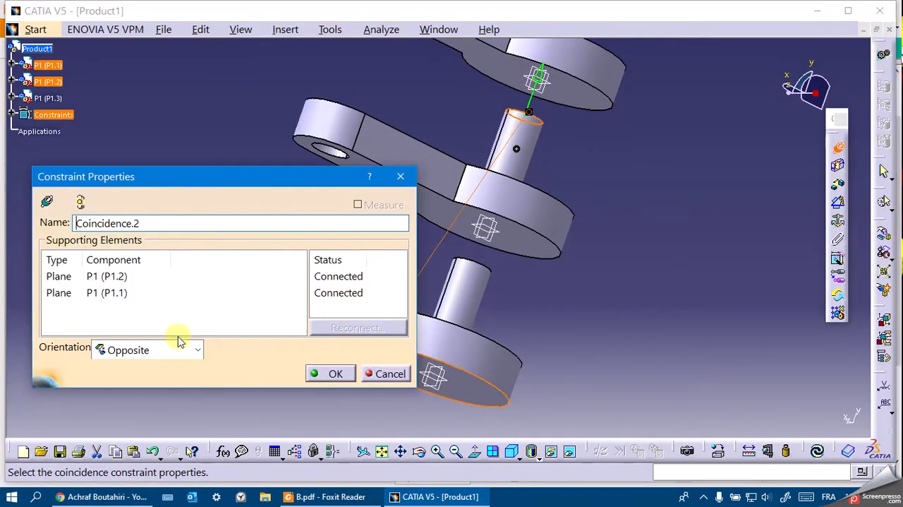
pyautogui.click(147, 350)
pyautogui.click(122, 383)
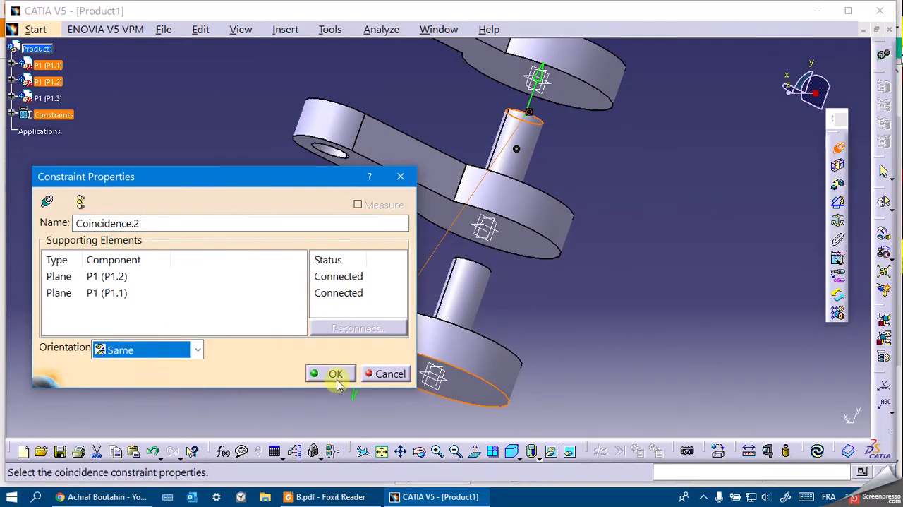
pyautogui.click(335, 373)
pyautogui.click(817, 450)
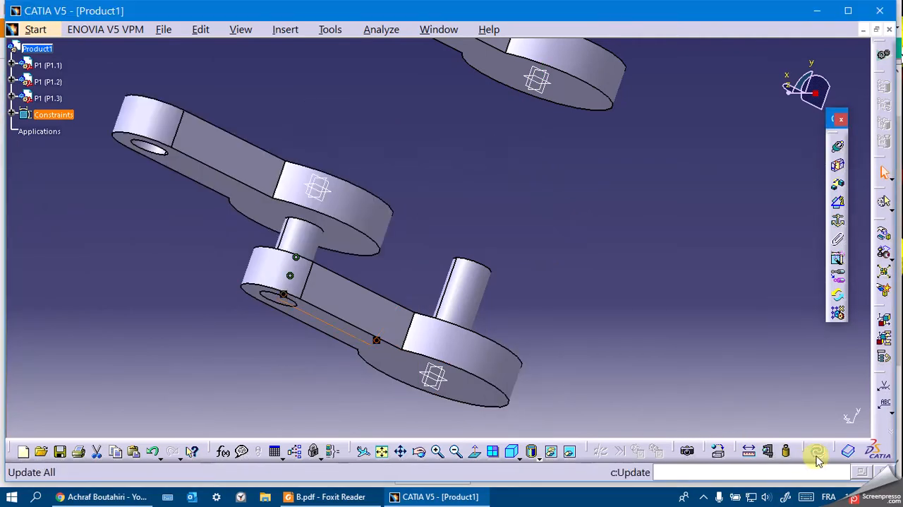
# Compare the joined P1.1 and P1.2 instances with the isometric view in B.pdf in Foxit Reader, returning to CATIA.
pyautogui.click(419, 450)
pyautogui.moveTo(363, 306); pyautogui.dragTo(654, 378)
pyautogui.click(322, 497)
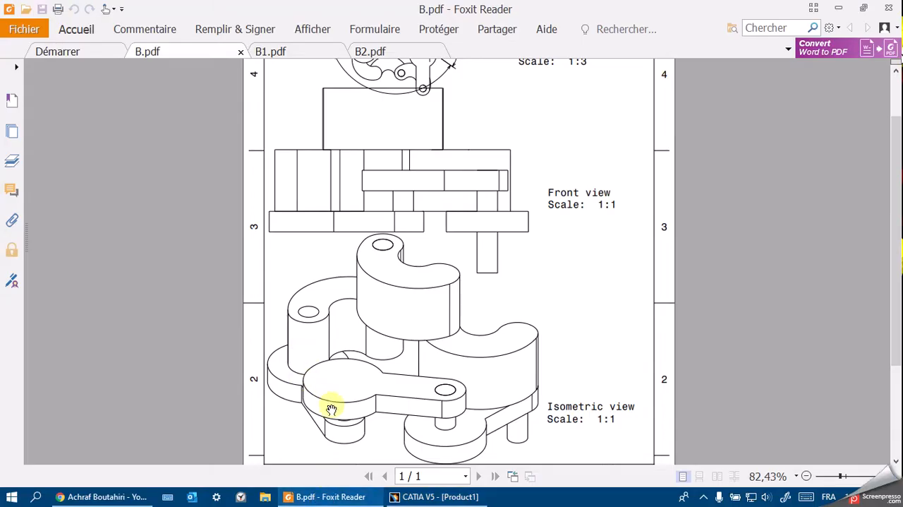
pyautogui.click(373, 497)
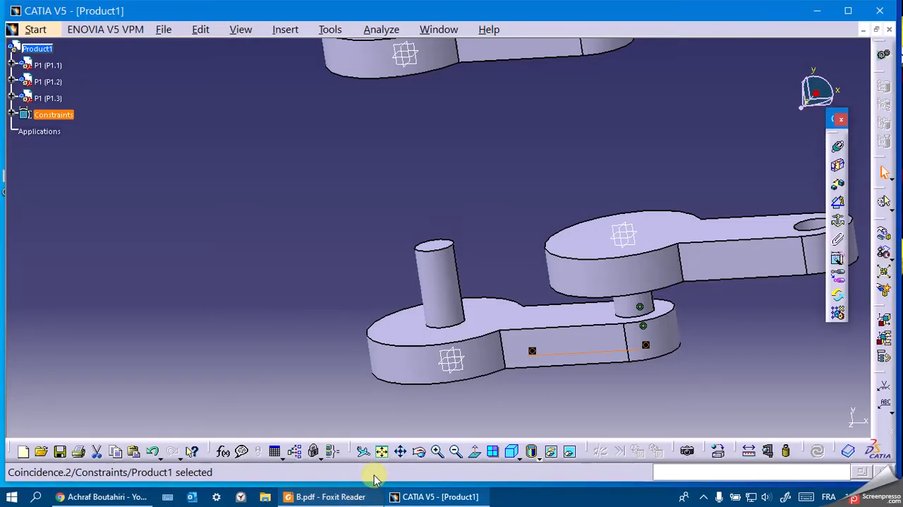
pyautogui.moveTo(449, 188); pyautogui.dragTo(183, 196, button='middle')
pyautogui.click(323, 496)
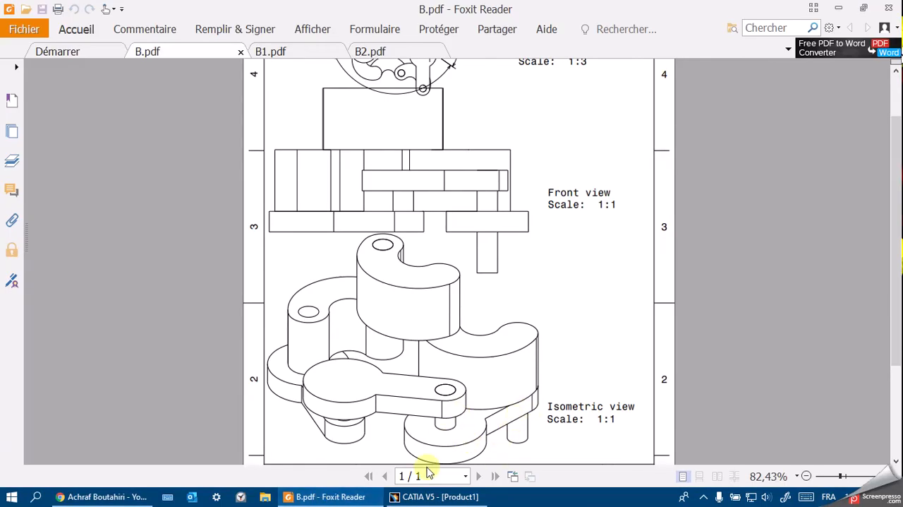
pyautogui.click(395, 497)
pyautogui.moveTo(389, 215); pyautogui.dragTo(365, 248, button='middle')
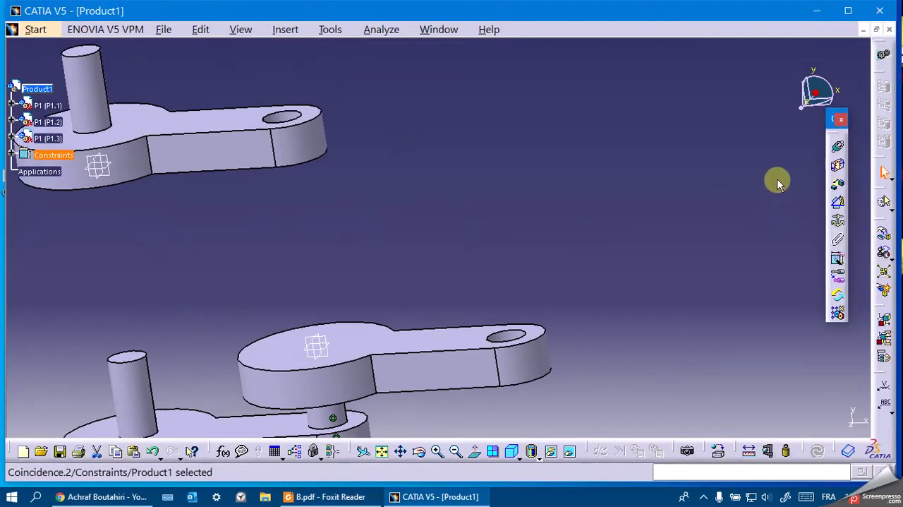
# Make P1.3's pin axis coincident with P1.2's hole axis and update the assembly.
pyautogui.click(837, 146)
pyautogui.click(90, 78)
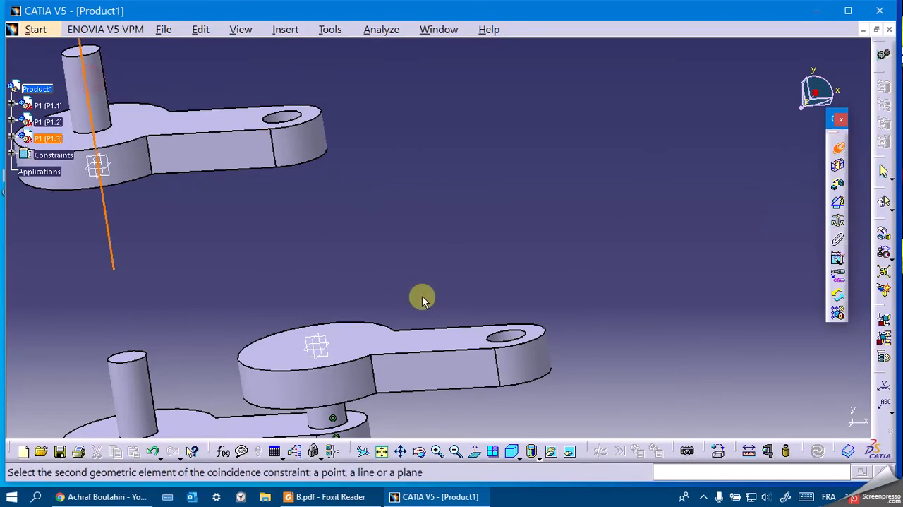
pyautogui.click(516, 340)
pyautogui.click(817, 450)
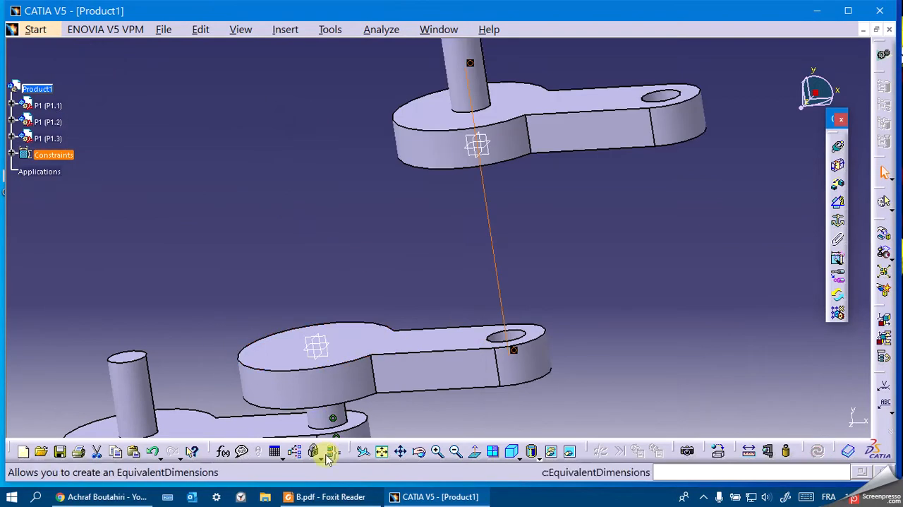
# Manipulate P1.3 along its pin axis until its pin sits in P1.2's hole, checking its placement against B.pdf.
pyautogui.click(419, 451)
pyautogui.moveTo(327, 268); pyautogui.dragTo(363, 275)
pyautogui.click(457, 451)
pyautogui.click(457, 450)
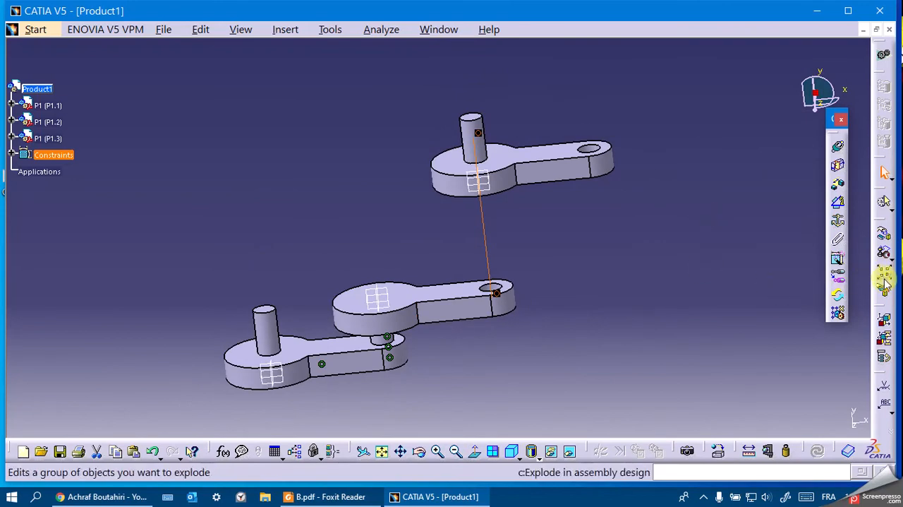
pyautogui.click(882, 233)
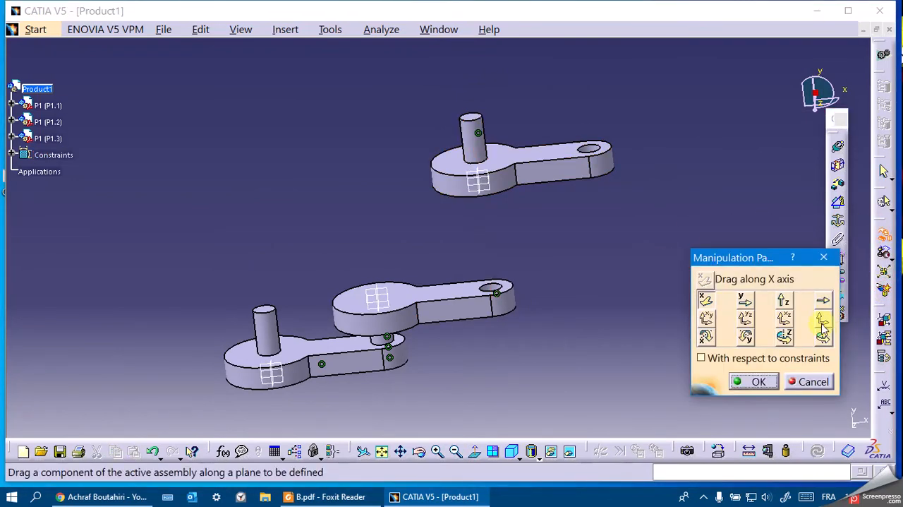
pyautogui.click(823, 300)
pyautogui.click(477, 134)
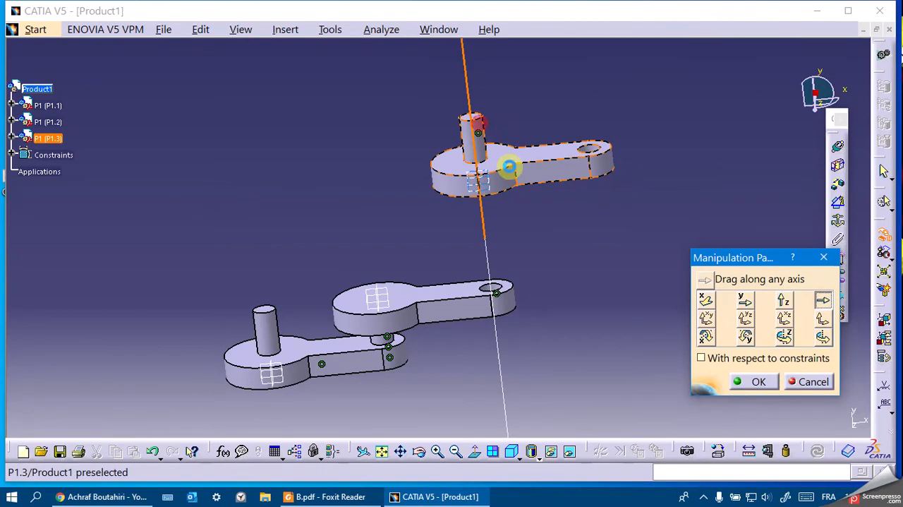
pyautogui.moveTo(528, 179); pyautogui.dragTo(557, 342)
pyautogui.click(422, 457)
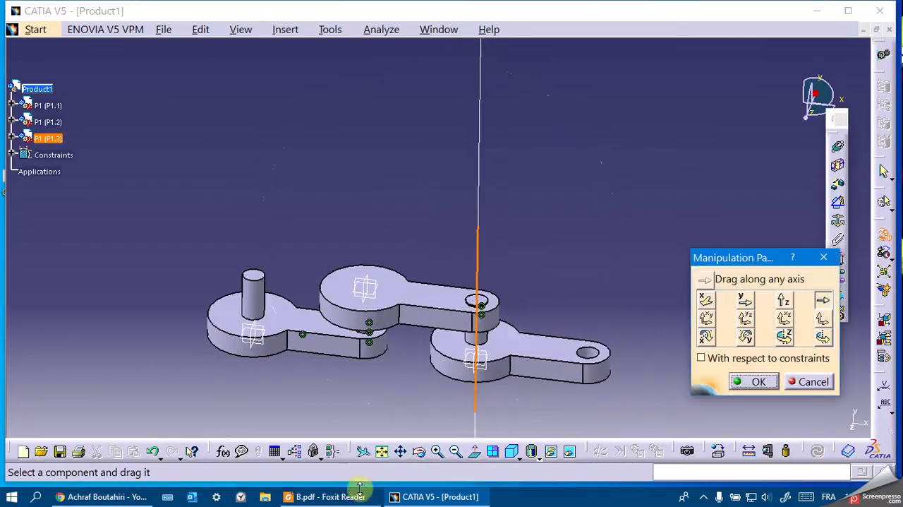
pyautogui.click(342, 497)
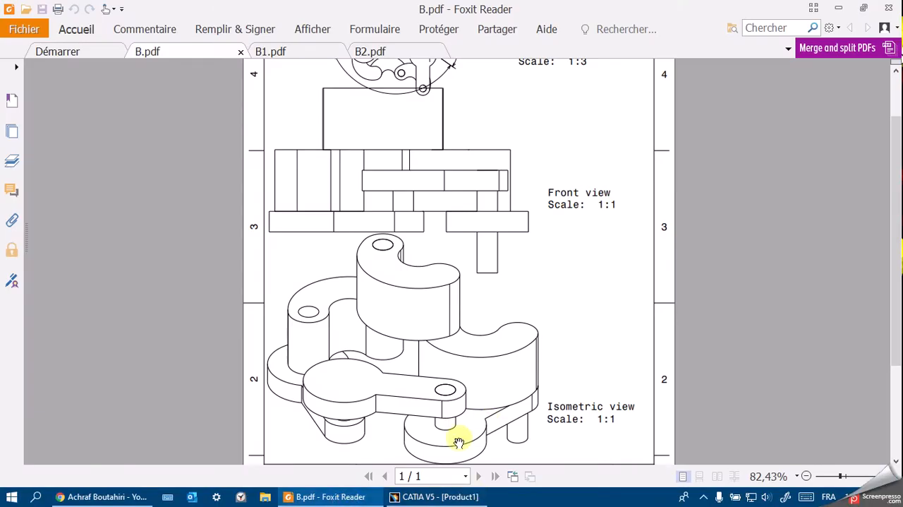
pyautogui.click(422, 494)
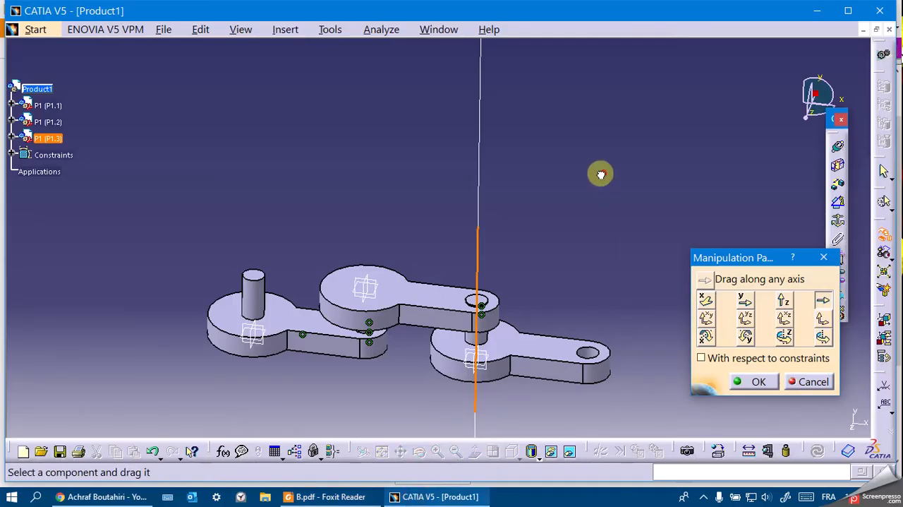
pyautogui.click(804, 382)
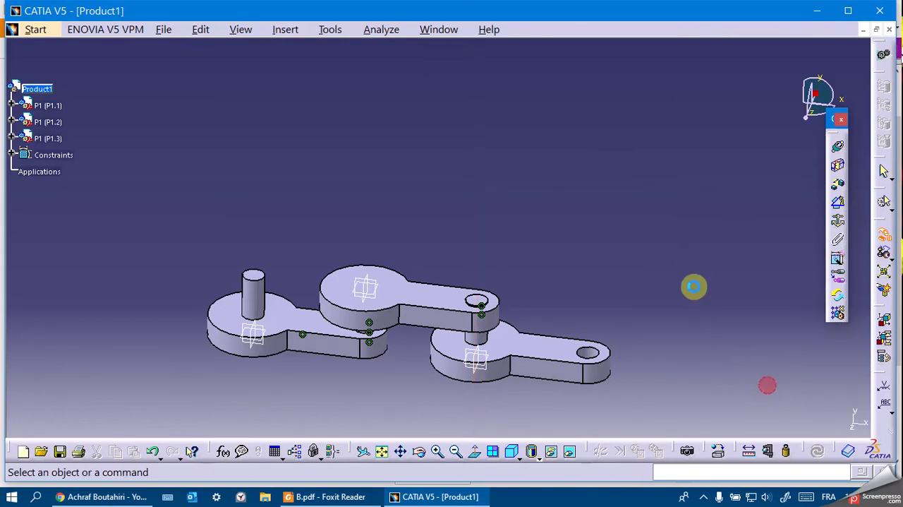
# Constrain the end face of P1.3's pin coincident with P1.2's pinless face using Same orientation, and update the assembly.
pyautogui.click(479, 299)
pyautogui.click(452, 295)
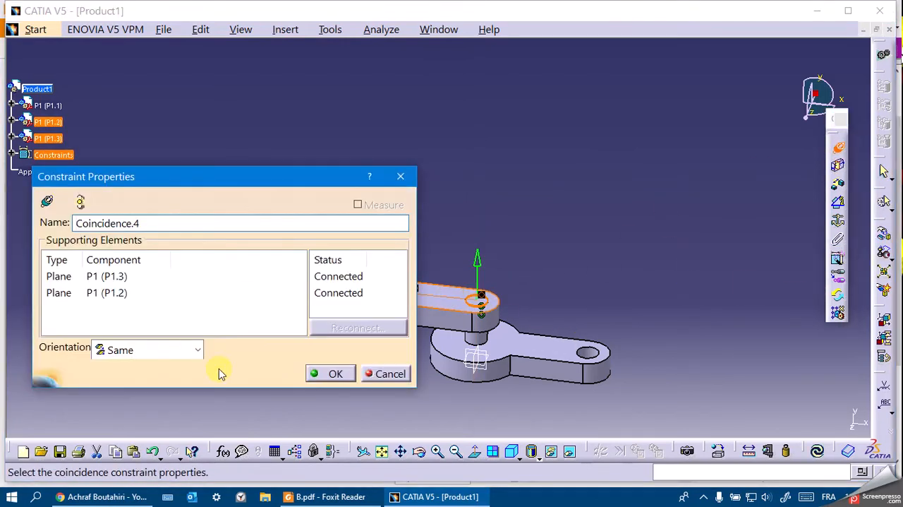
pyautogui.click(336, 373)
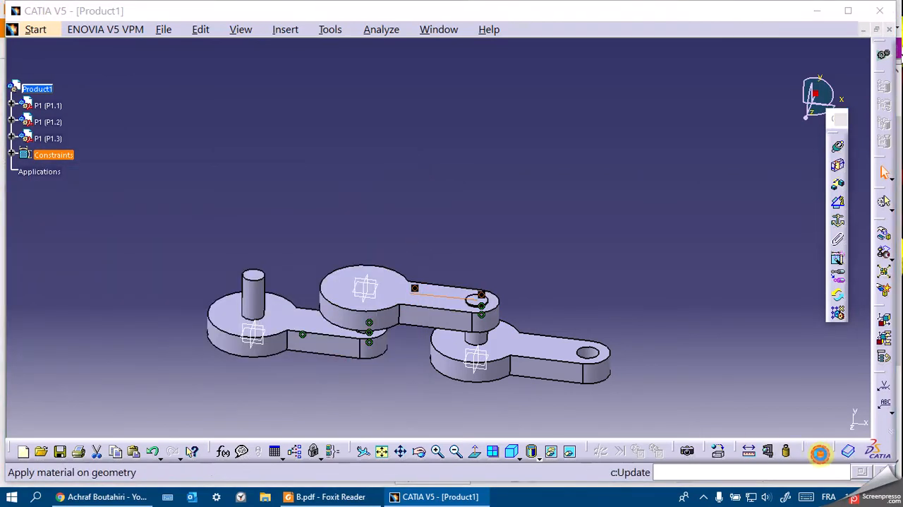
# Check the link angles in the bottom view of B.pdf in Foxit Reader against the assembly, returning to CATIA.
pyautogui.click(419, 452)
pyautogui.moveTo(397, 414); pyautogui.dragTo(405, 153)
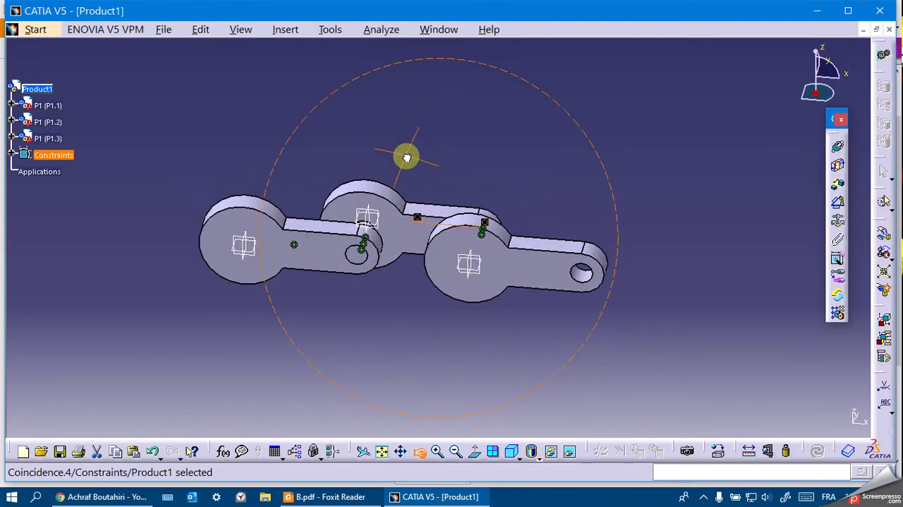
pyautogui.click(351, 497)
pyautogui.scroll(2, 455, 282)
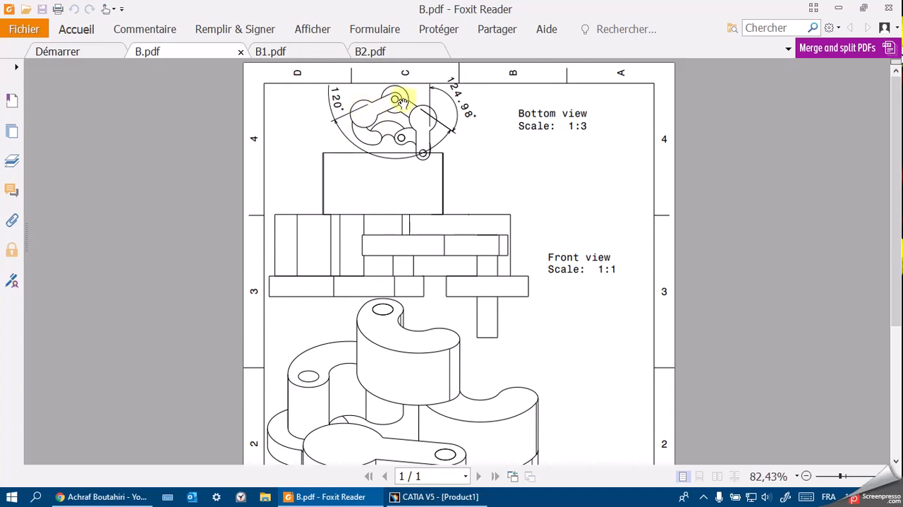
pyautogui.click(368, 496)
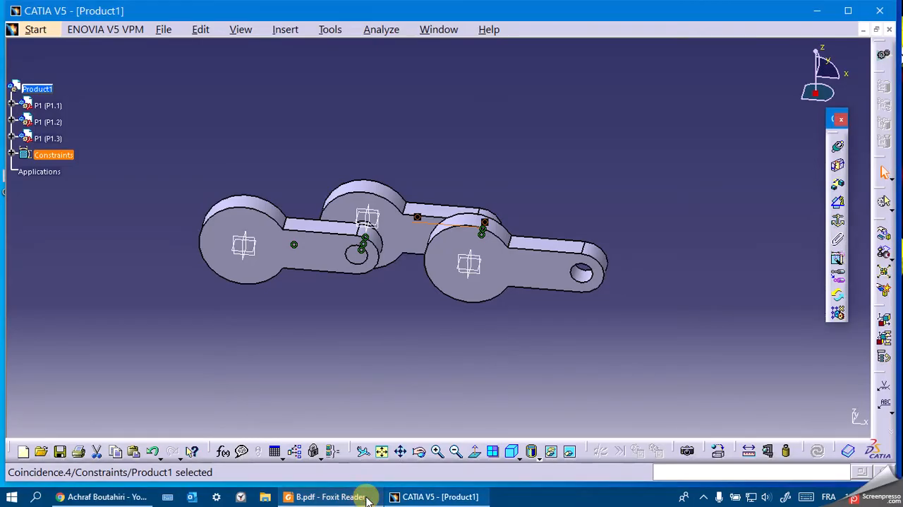
# Manipulate P1.2 around its pin axis so that its arm is angled downward relative to P1.1's arm.
pyautogui.click(419, 450)
pyautogui.moveTo(441, 363); pyautogui.dragTo(468, 296)
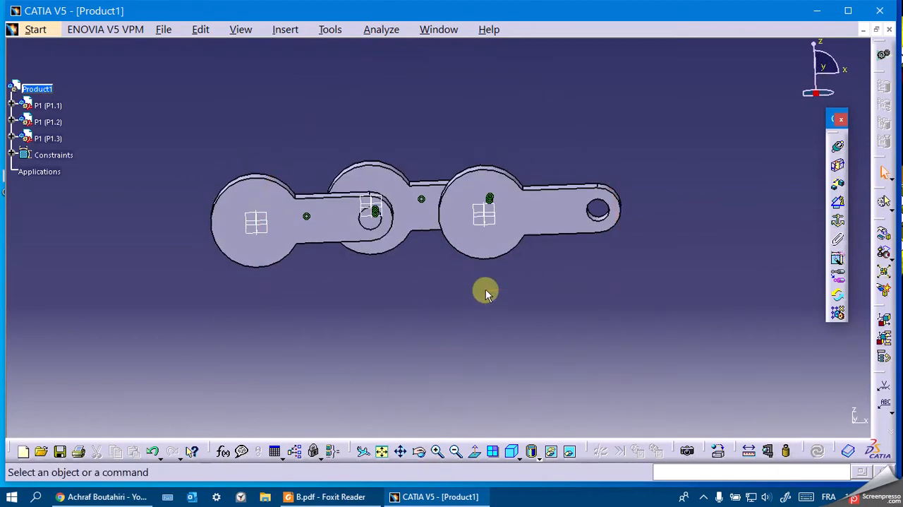
pyautogui.click(885, 235)
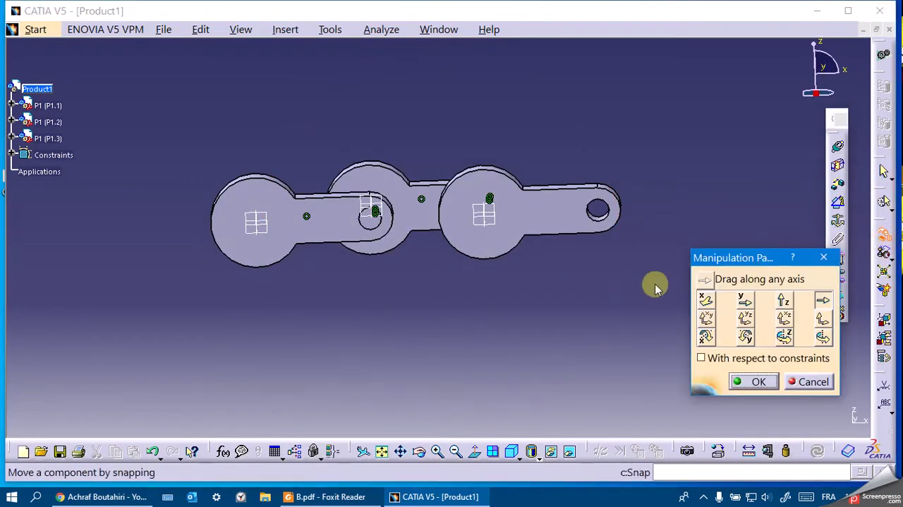
pyautogui.click(820, 335)
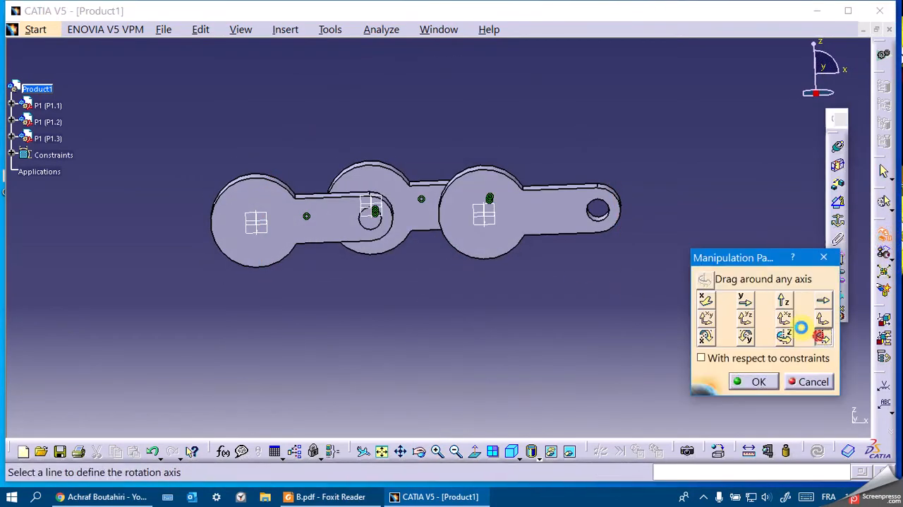
pyautogui.click(370, 221)
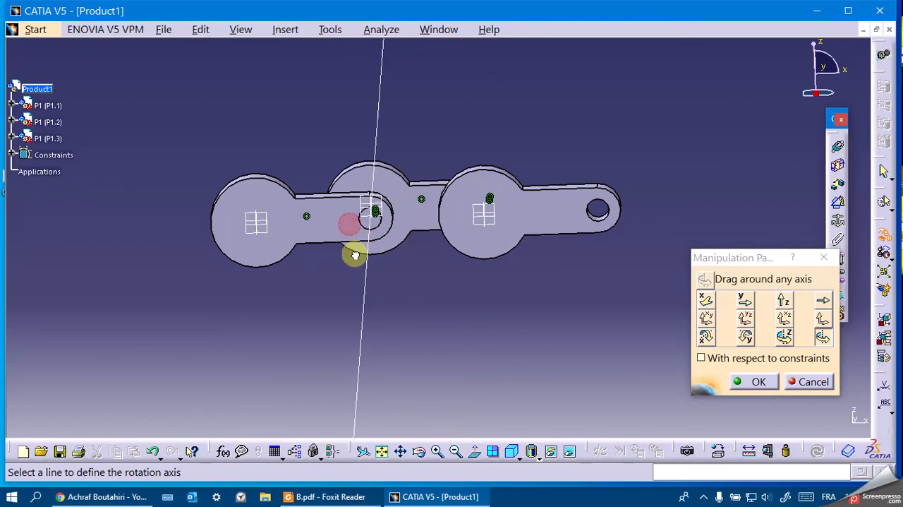
pyautogui.click(823, 339)
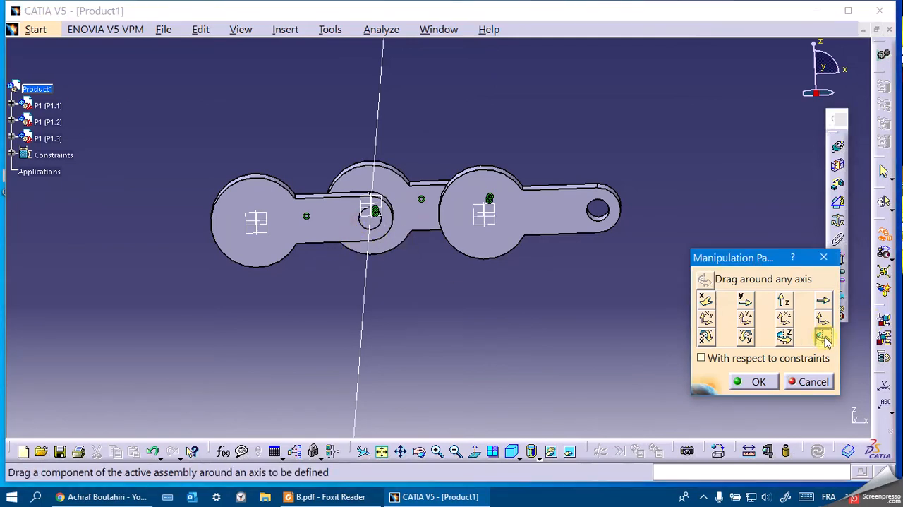
pyautogui.click(824, 339)
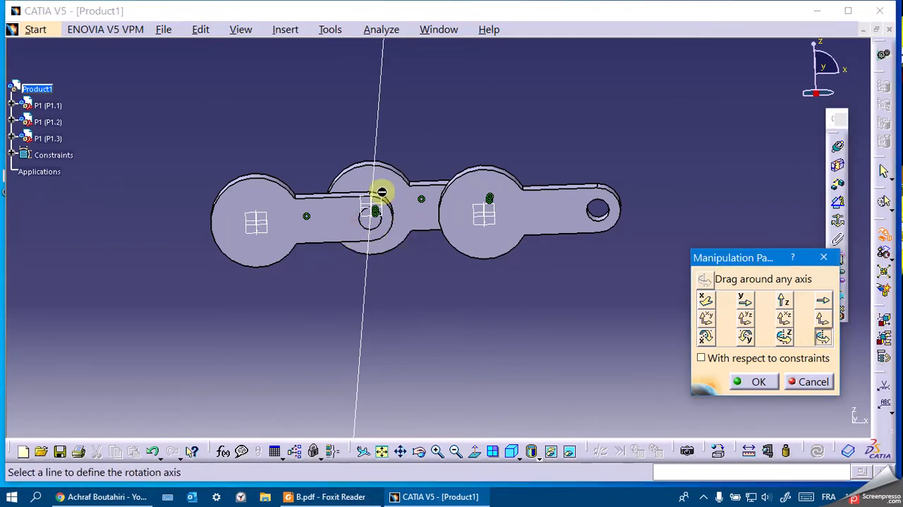
pyautogui.click(421, 449)
pyautogui.moveTo(389, 355); pyautogui.dragTo(369, 257)
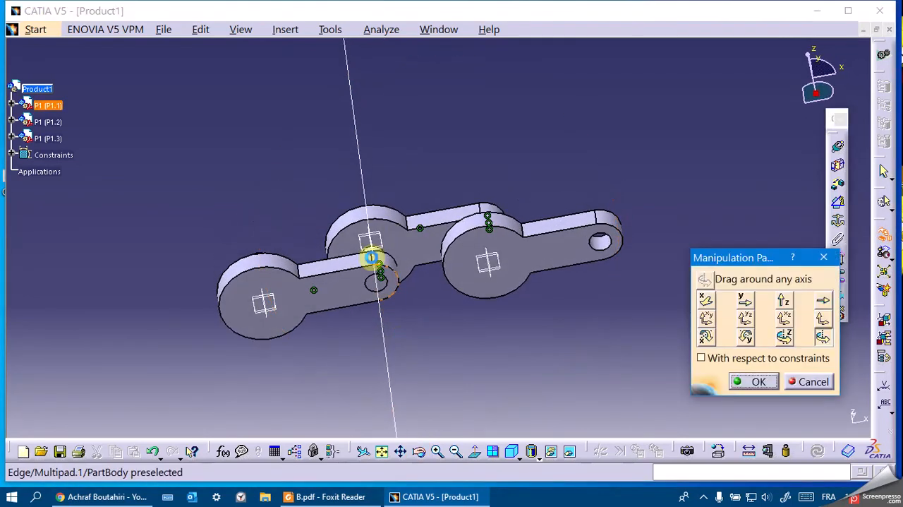
pyautogui.click(368, 214)
pyautogui.moveTo(413, 225); pyautogui.dragTo(437, 268)
pyautogui.click(421, 449)
pyautogui.moveTo(399, 332); pyautogui.dragTo(400, 284)
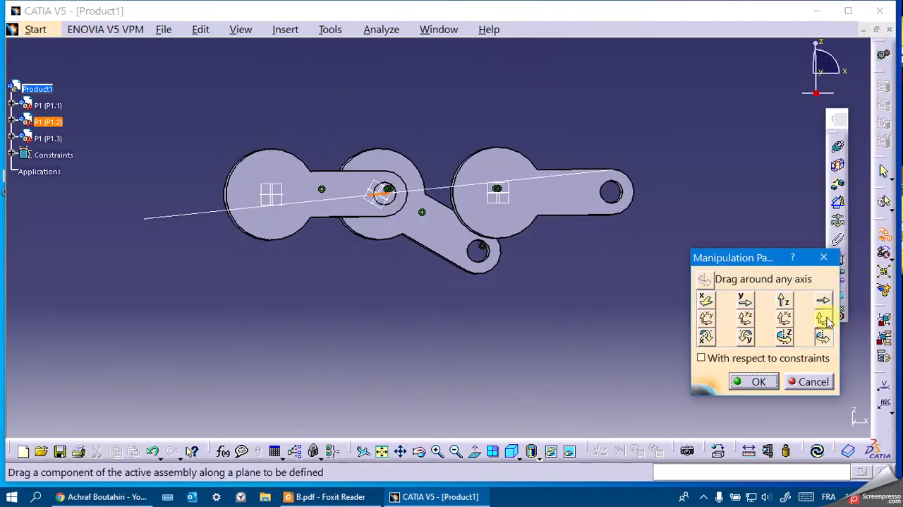
pyautogui.click(760, 381)
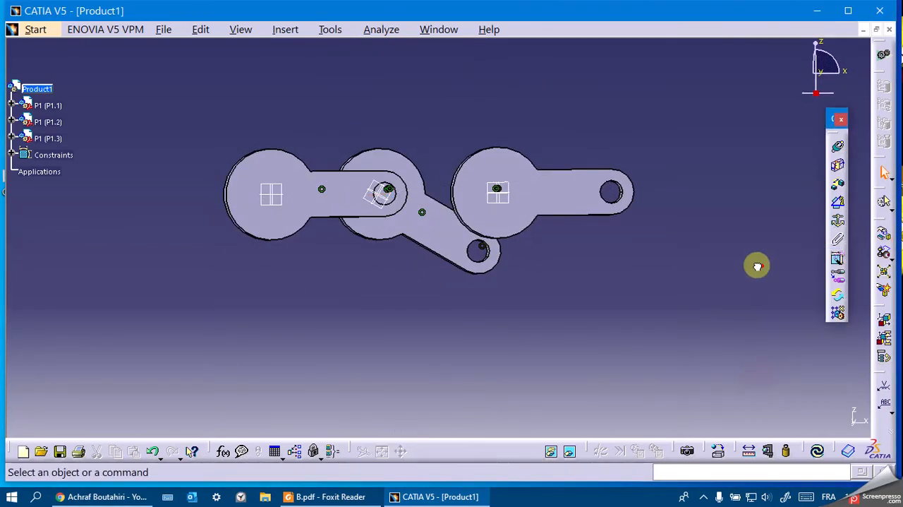
# Add a 120° angle constraint between the arm edges of P1.1 and P1.2, and update the assembly.
pyautogui.click(838, 203)
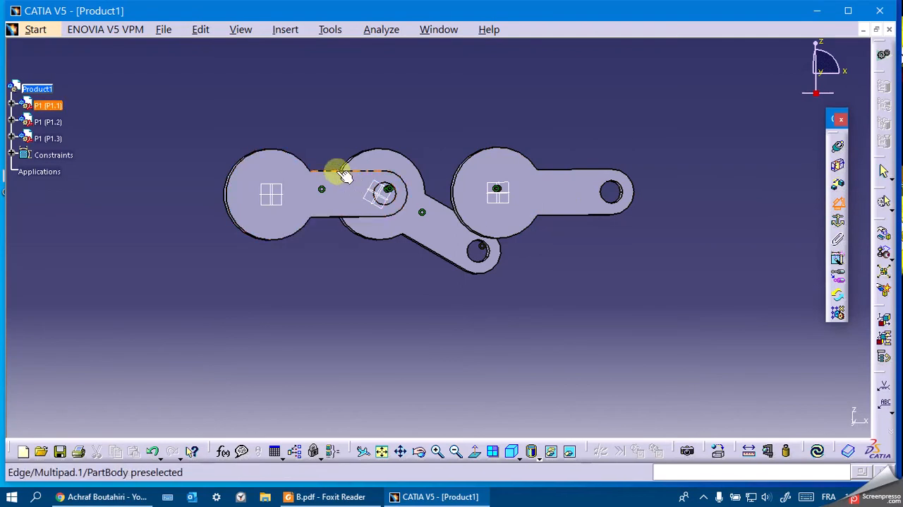
pyautogui.click(344, 176)
pyautogui.click(437, 205)
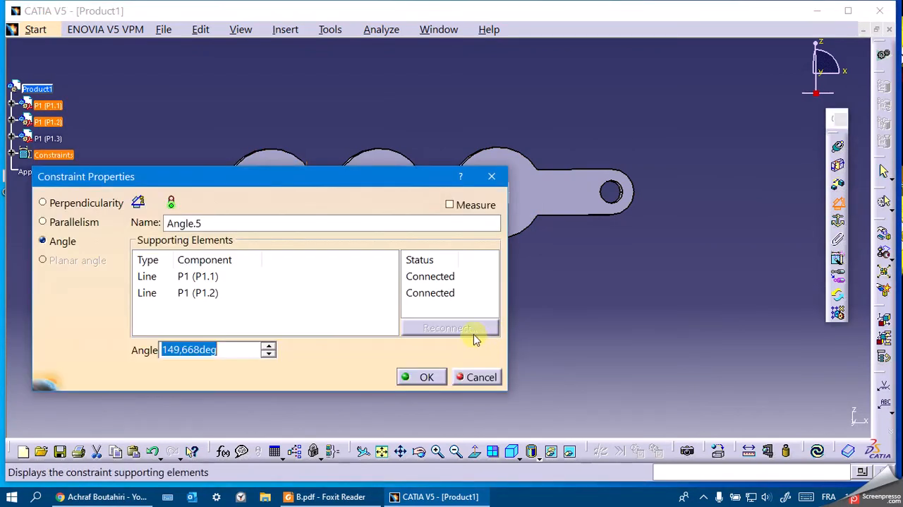
pyautogui.press('Return')
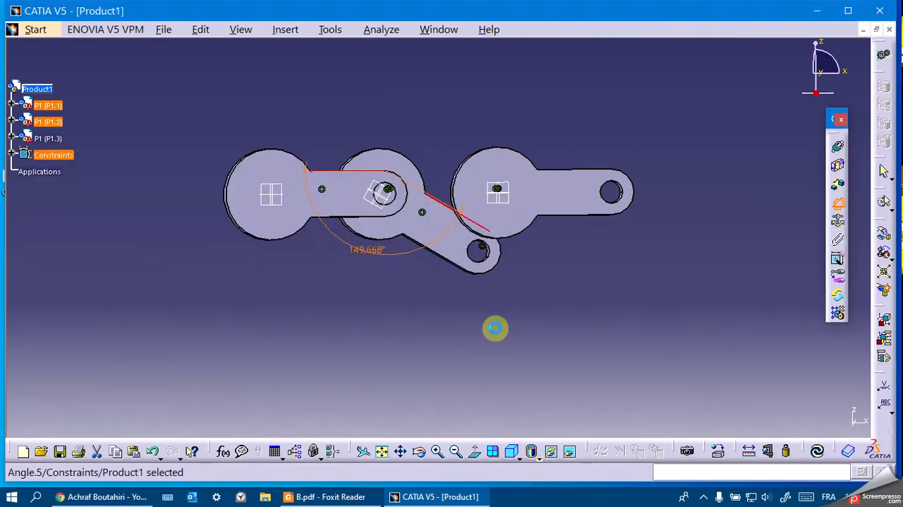
pyautogui.click(818, 451)
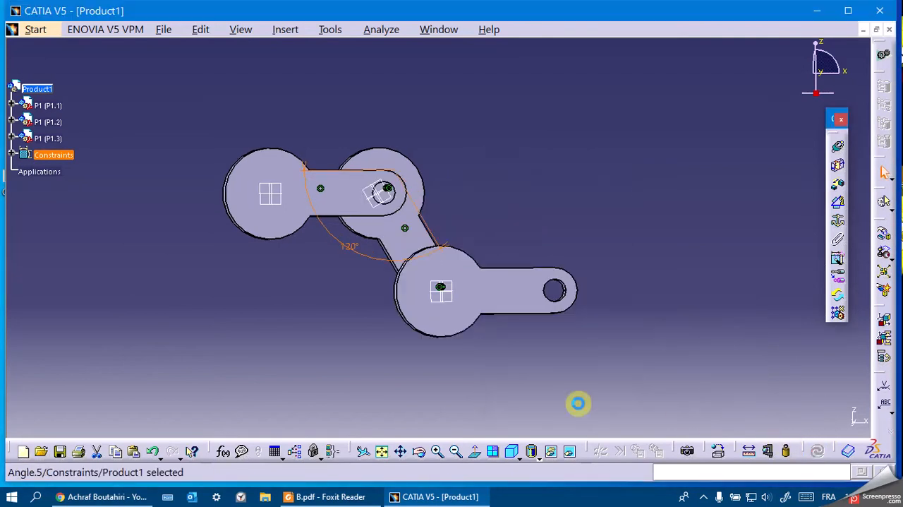
# Compare the orientation of the angled P1.1 and P1.2 links with the bottom view in B.pdf, returning to CATIA.
pyautogui.moveTo(397, 423); pyautogui.dragTo(375, 430)
pyautogui.click(330, 496)
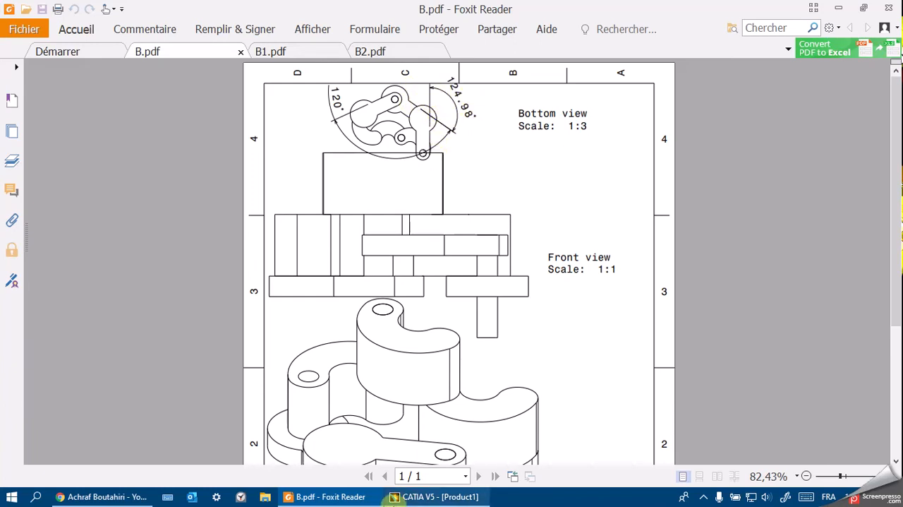
pyautogui.click(403, 497)
pyautogui.click(418, 458)
pyautogui.moveTo(393, 346); pyautogui.dragTo(573, 225)
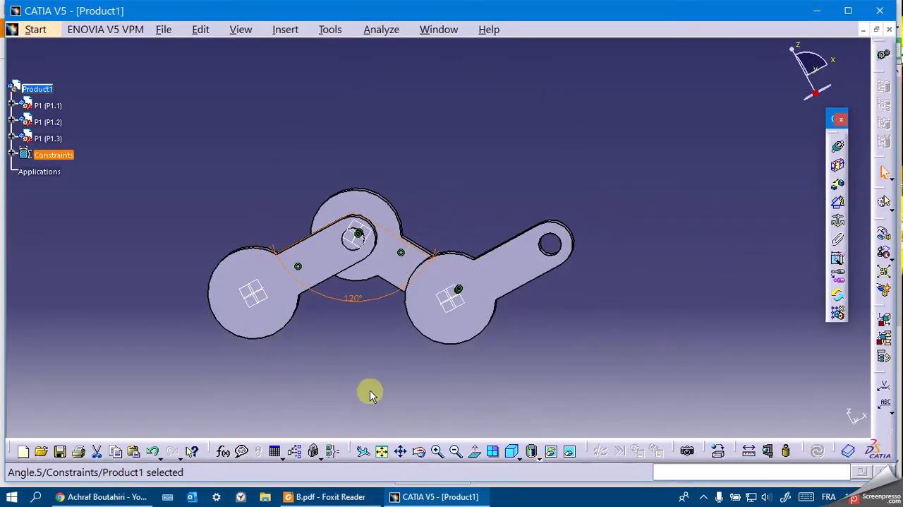
# Manipulate P1.3 around its pin axis so that its arm points downward, away from P1.2.
pyautogui.moveTo(402, 389); pyautogui.dragTo(411, 395, button='middle')
pyautogui.click(884, 234)
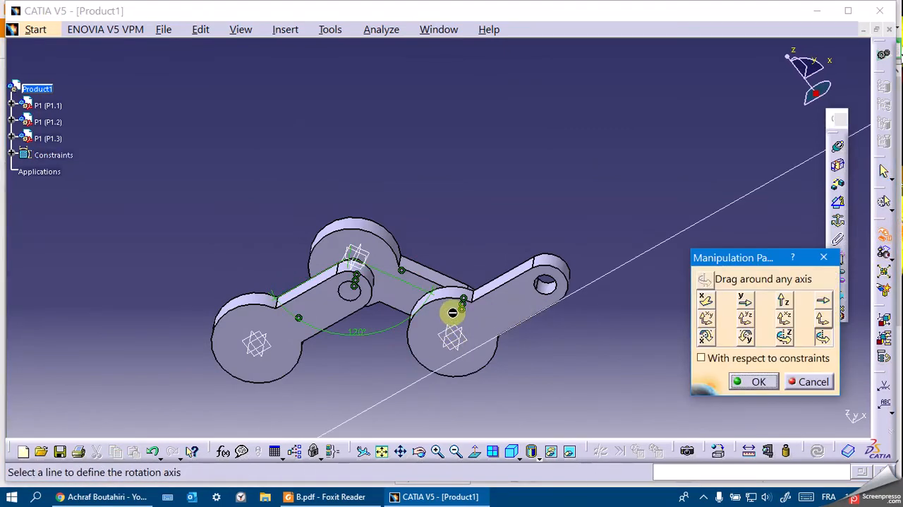
pyautogui.click(460, 298)
pyautogui.moveTo(484, 303); pyautogui.dragTo(494, 430)
pyautogui.click(746, 386)
# Add a 124.98° angle constraint between the arm edges of P1.2 and P1.3, and update the assembly.
pyautogui.click(419, 451)
pyautogui.moveTo(390, 381); pyautogui.dragTo(446, 381)
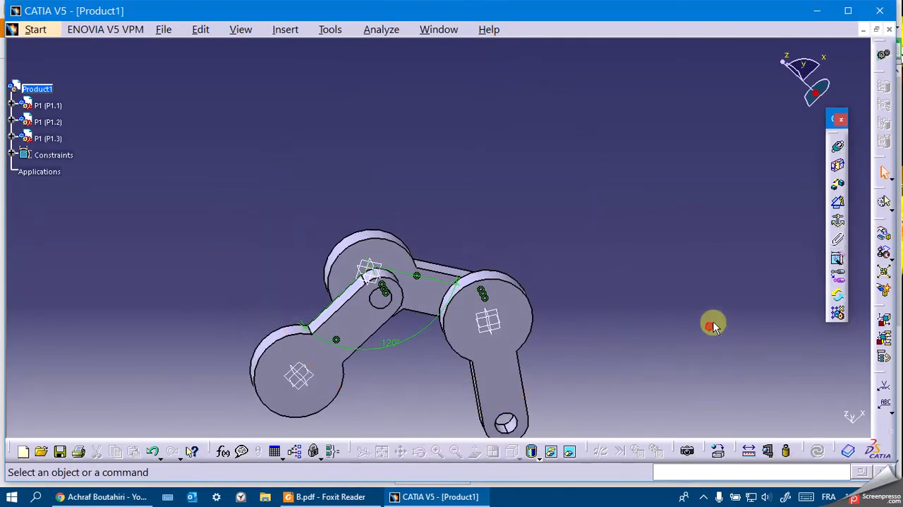
pyautogui.click(837, 203)
pyautogui.click(450, 272)
pyautogui.click(522, 368)
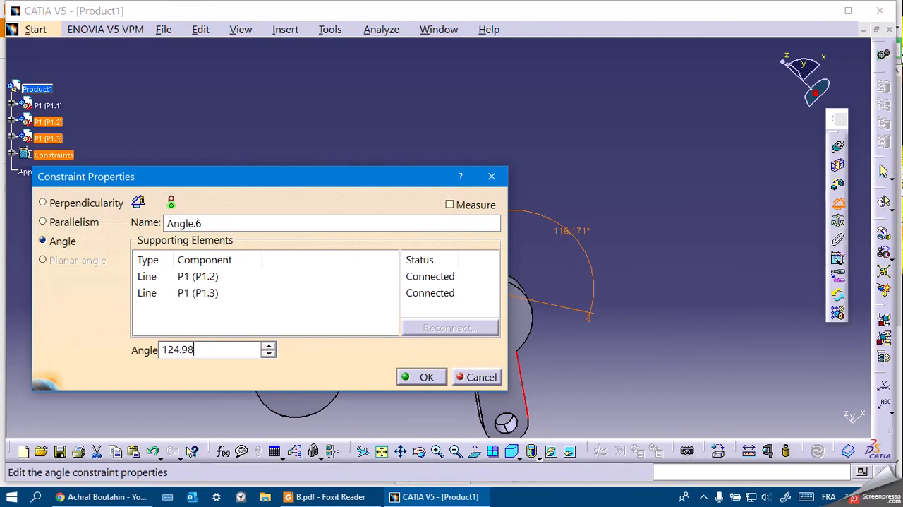
pyautogui.press('Return')
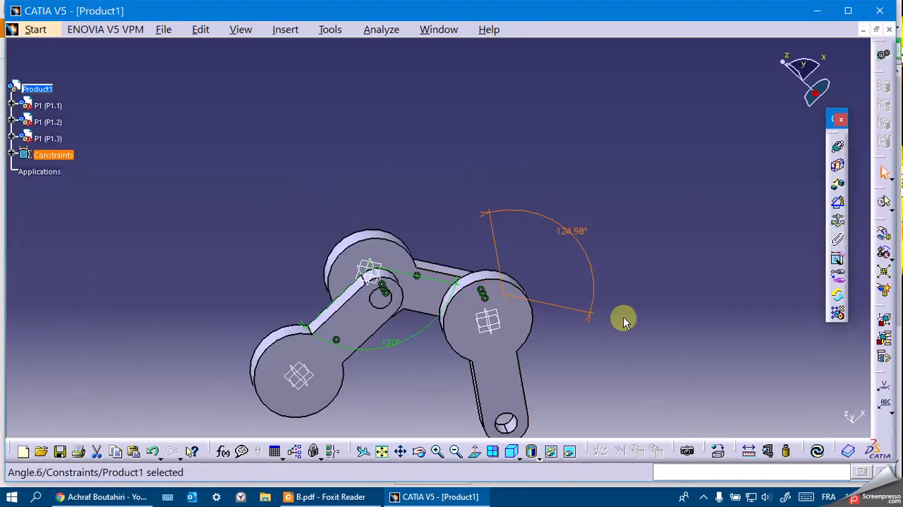
pyautogui.click(817, 451)
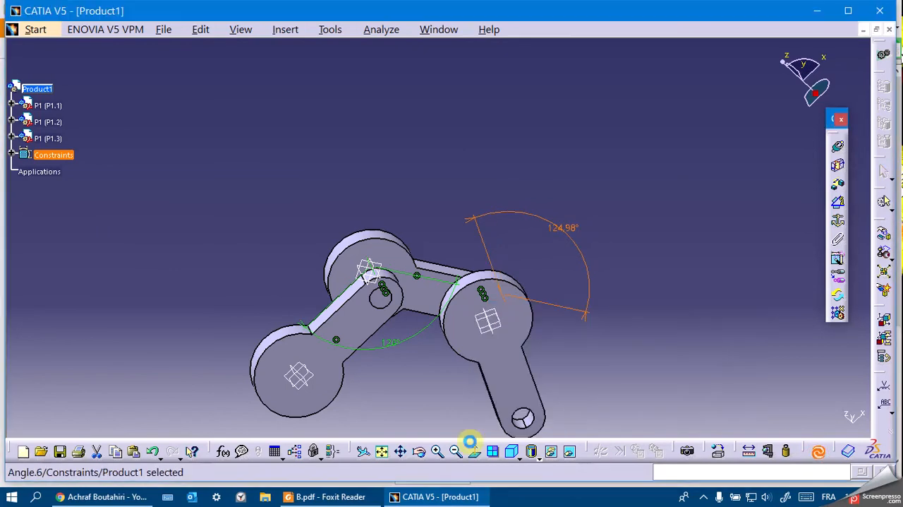
# Insert the existing part P2 as a component of Product1.
pyautogui.click(420, 455)
pyautogui.moveTo(447, 145); pyautogui.dragTo(397, 381)
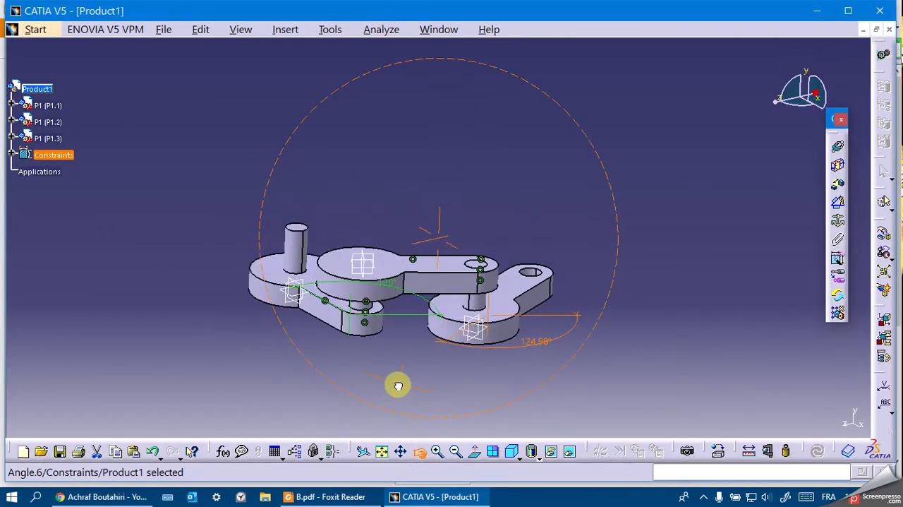
pyautogui.click(649, 374)
pyautogui.rightClick(50, 91)
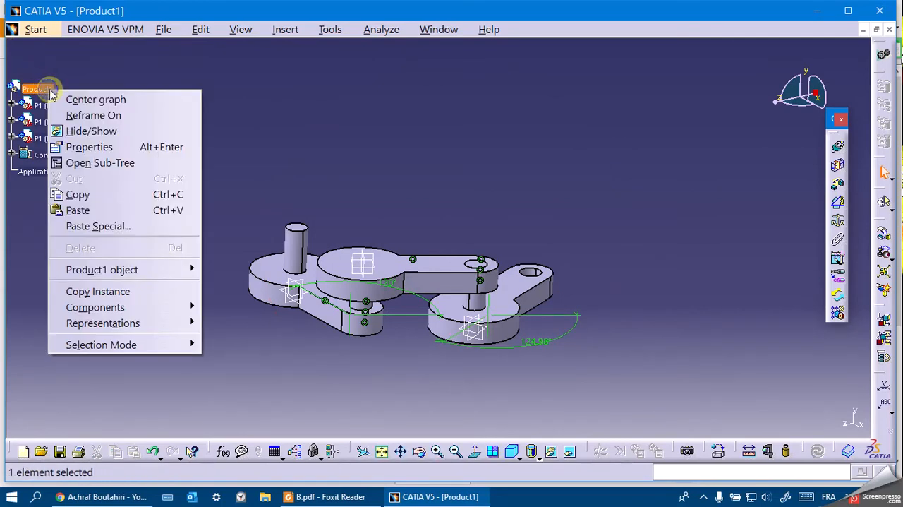
pyautogui.moveTo(180, 306)
pyautogui.click(278, 370)
pyautogui.doubleClick(545, 267)
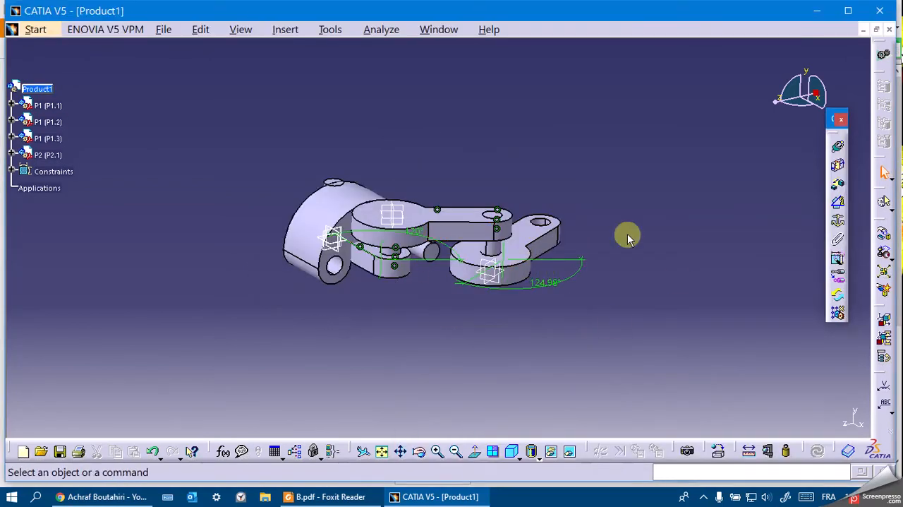
# Manipulate P2.1 along a P1 pin axis to place it clear above the three P1 links.
pyautogui.moveTo(584, 157); pyautogui.dragTo(583, 232, button='middle')
pyautogui.click(884, 233)
pyautogui.click(818, 300)
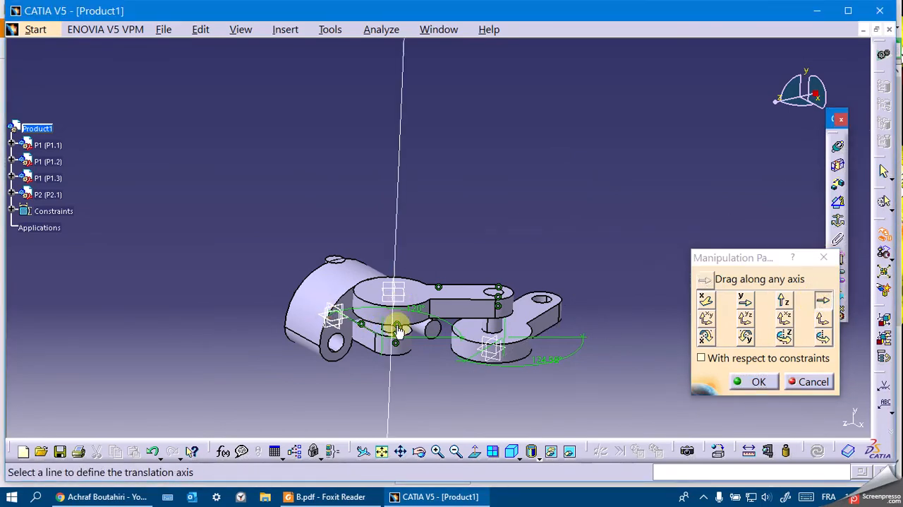
pyautogui.click(393, 319)
pyautogui.moveTo(333, 304); pyautogui.dragTo(403, 215)
pyautogui.click(755, 381)
# Examine P2's mounting on the P1 pin in the isometric view of B.pdf in Foxit Reader, returning to CATIA.
pyautogui.click(360, 497)
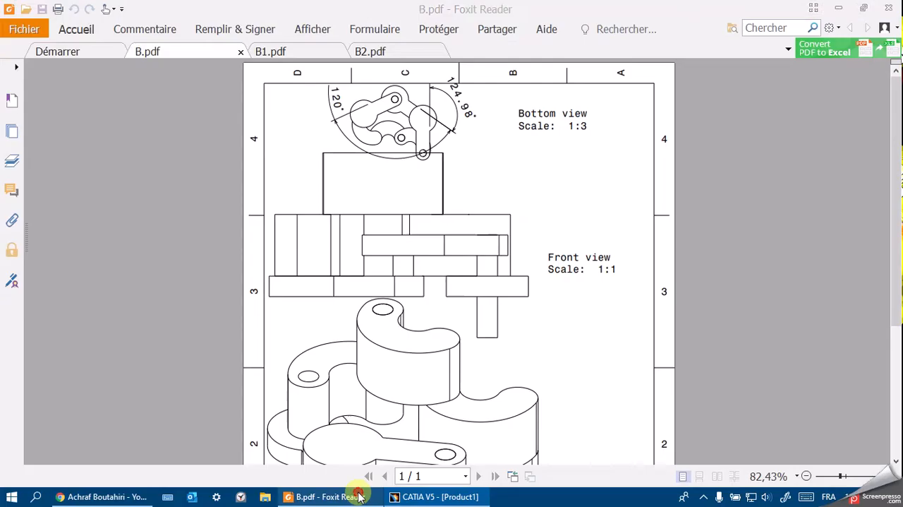
pyautogui.scroll(-2, 400, 378)
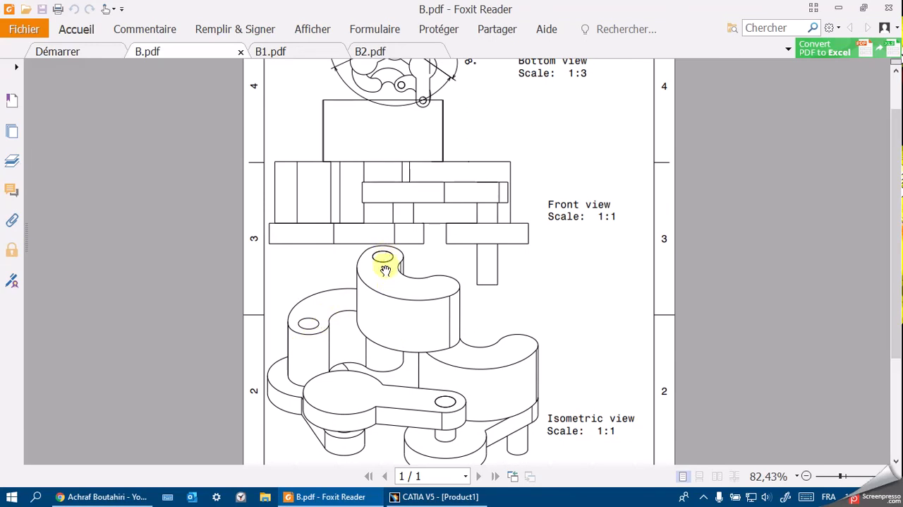
pyautogui.click(355, 496)
pyautogui.click(351, 497)
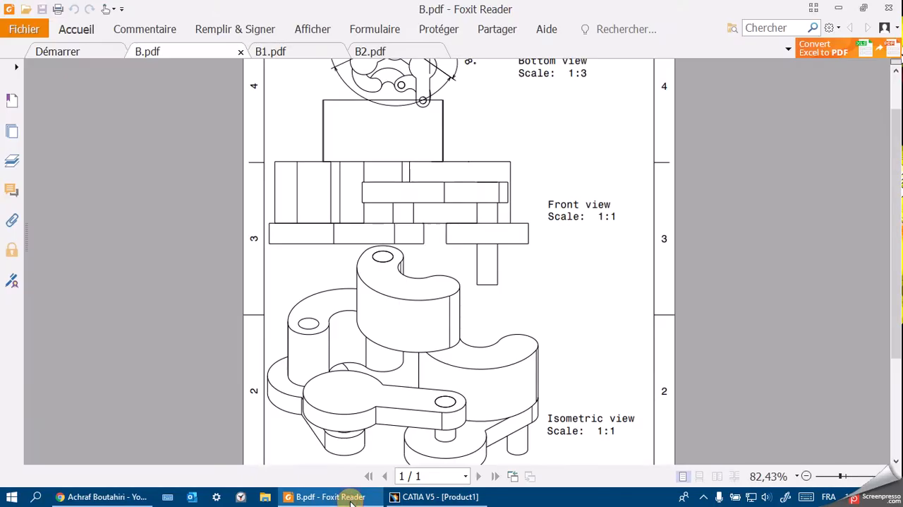
pyautogui.click(351, 498)
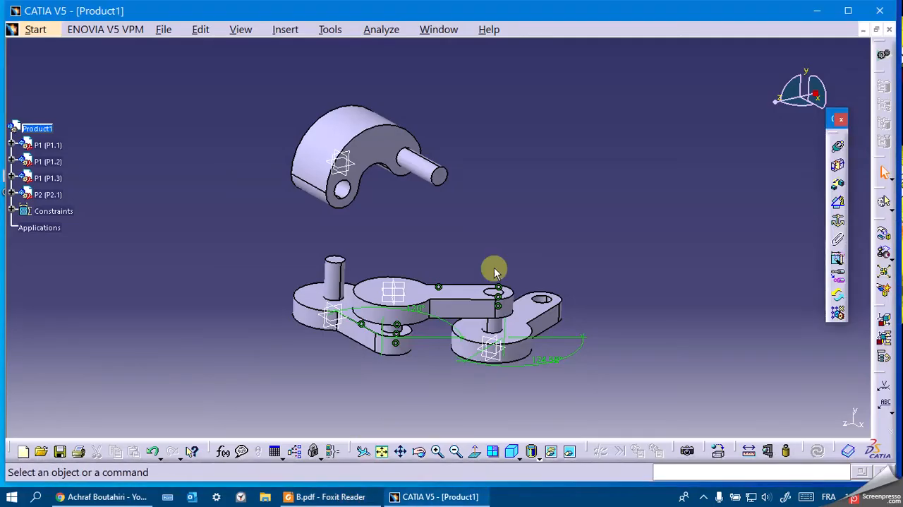
# Make P2.1's hole axis coincident with P1.1's pin axis and update the assembly.
pyautogui.click(838, 147)
pyautogui.click(345, 193)
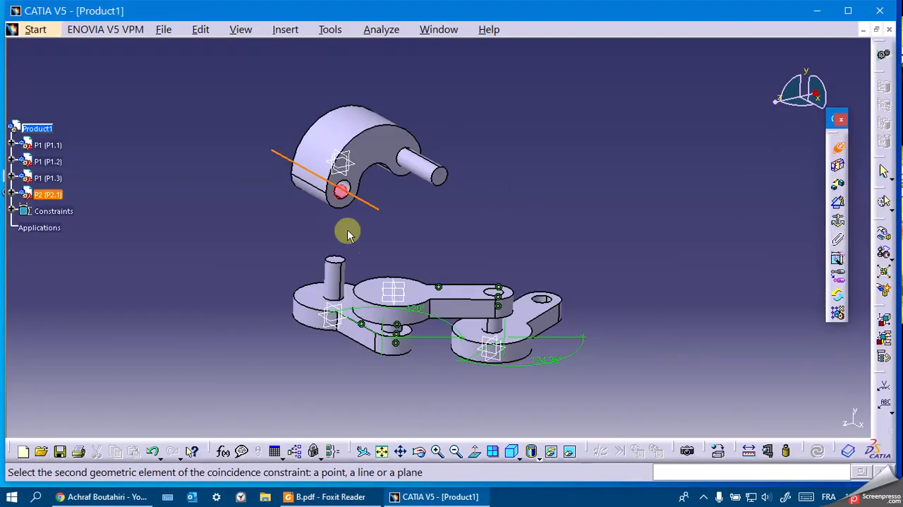
pyautogui.click(334, 279)
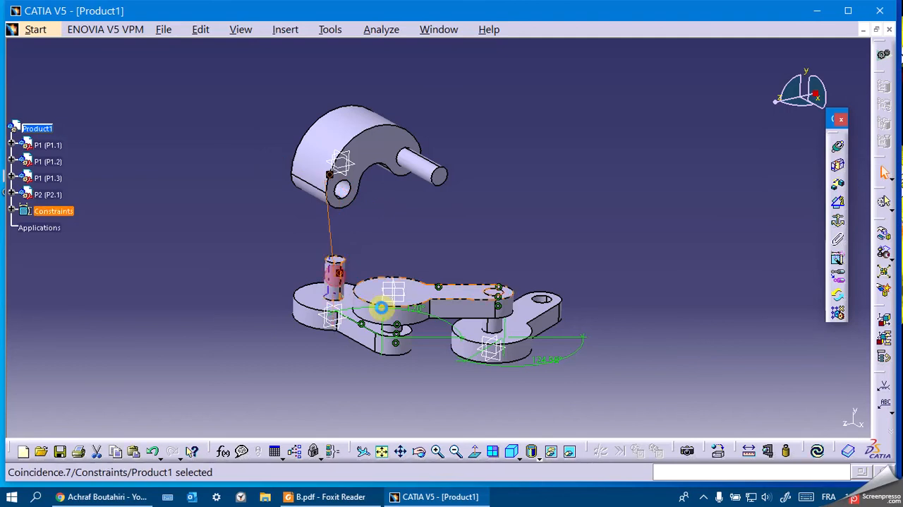
pyautogui.click(815, 451)
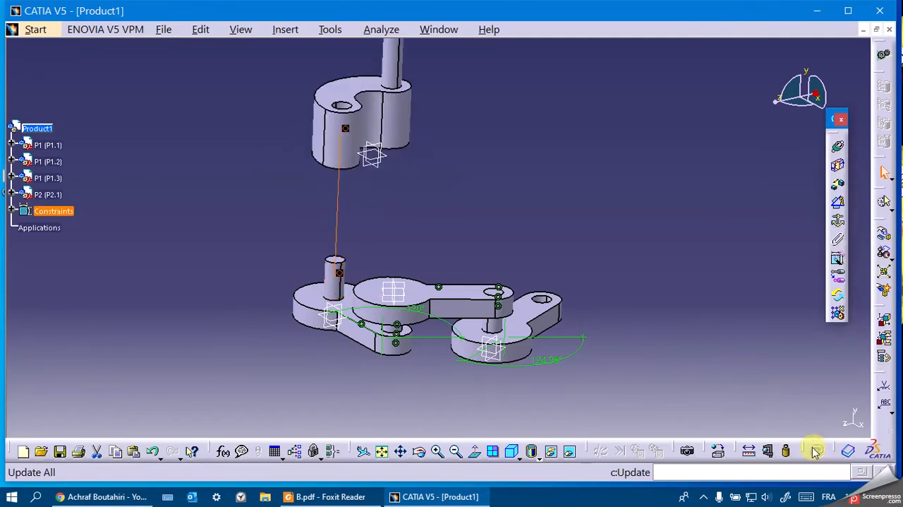
# Try to make P2.1's upper face coincident with the end face of P1.1's pin, orientation Same, and update the assembly.
pyautogui.click(838, 146)
pyautogui.click(349, 90)
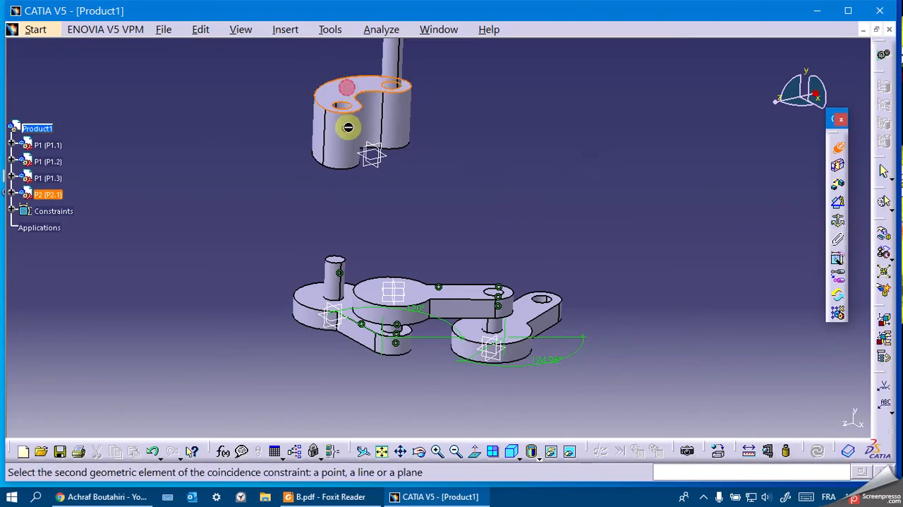
pyautogui.click(344, 262)
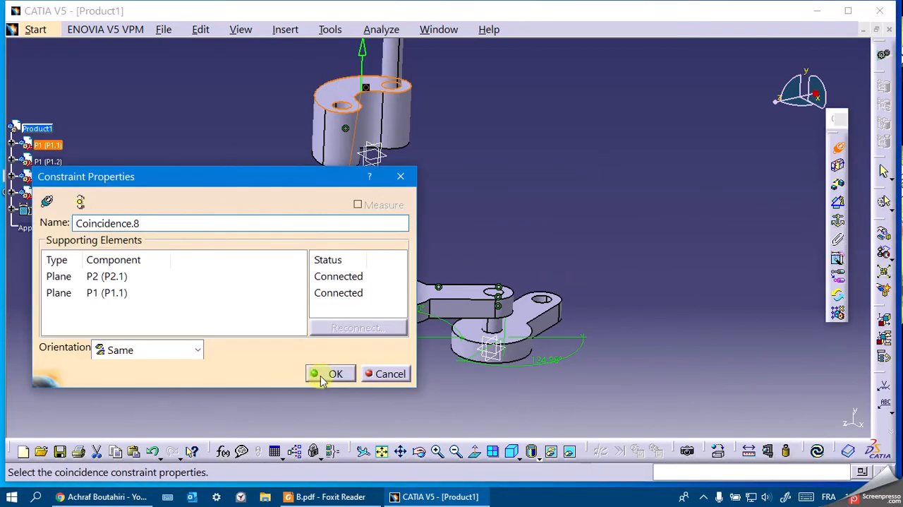
pyautogui.click(317, 380)
pyautogui.click(811, 451)
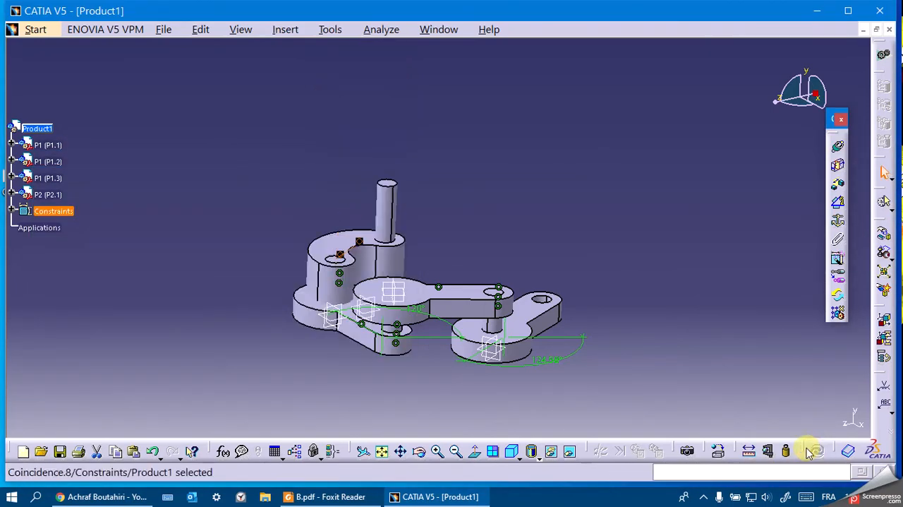
pyautogui.click(423, 457)
pyautogui.moveTo(374, 424); pyautogui.dragTo(431, 412)
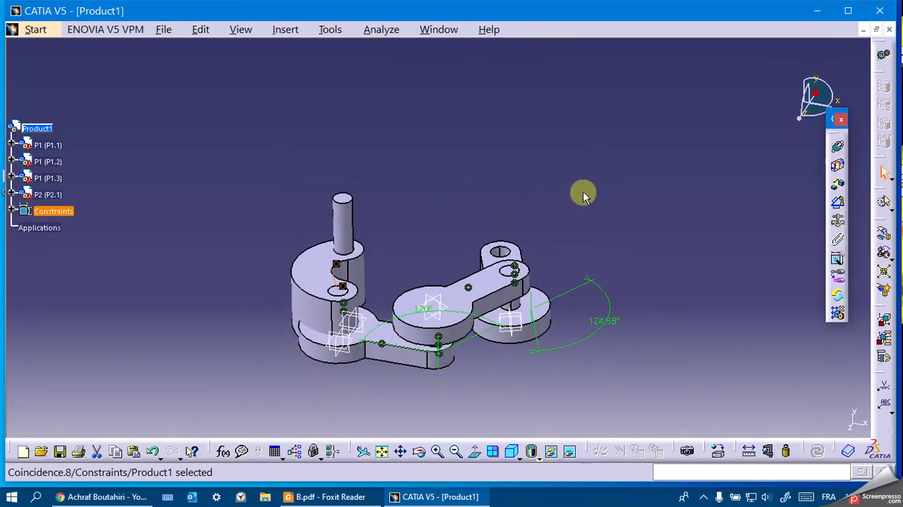
# Undo the last update and remove the face coincidence between P2.1 and P1.1's pin end.
pyautogui.hotkey('ctrl', 'z')
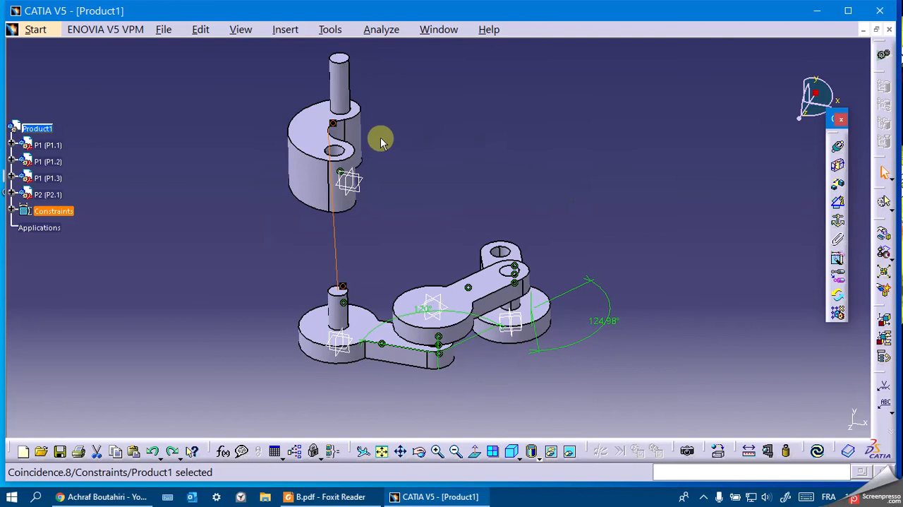
pyautogui.click(331, 124)
pyautogui.click(517, 96)
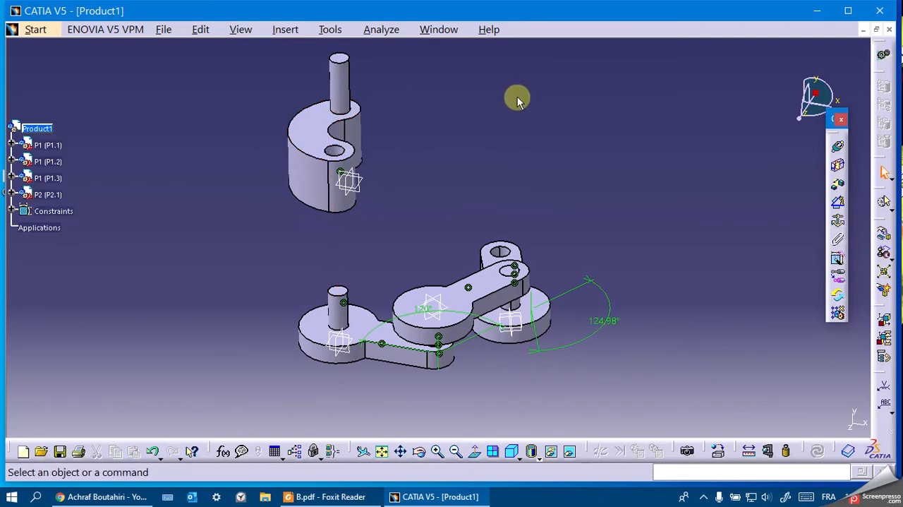
# Make P1.1's upper disc face coincident with P2.1's underside, orientation Opposite, and update the assembly.
pyautogui.click(838, 148)
pyautogui.click(324, 332)
pyautogui.moveTo(419, 455); pyautogui.dragTo(322, 153)
pyautogui.click(331, 154)
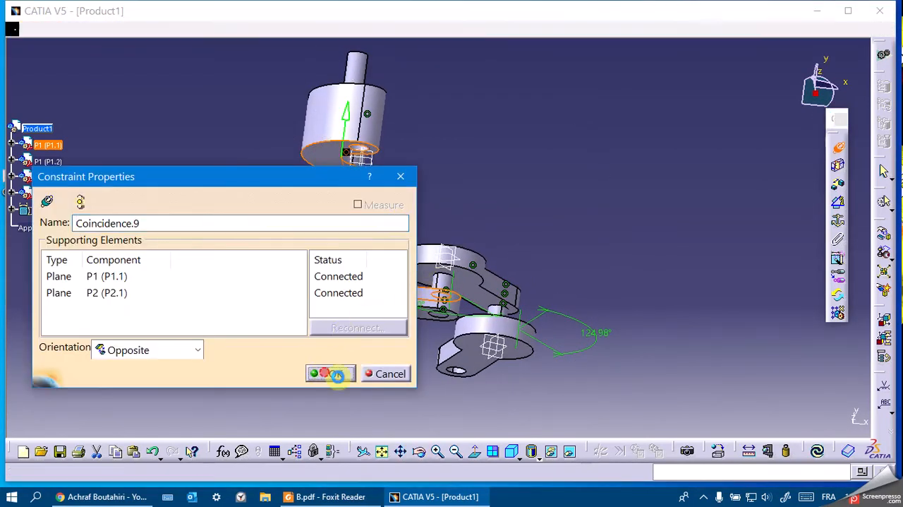
pyautogui.click(324, 373)
pyautogui.click(817, 450)
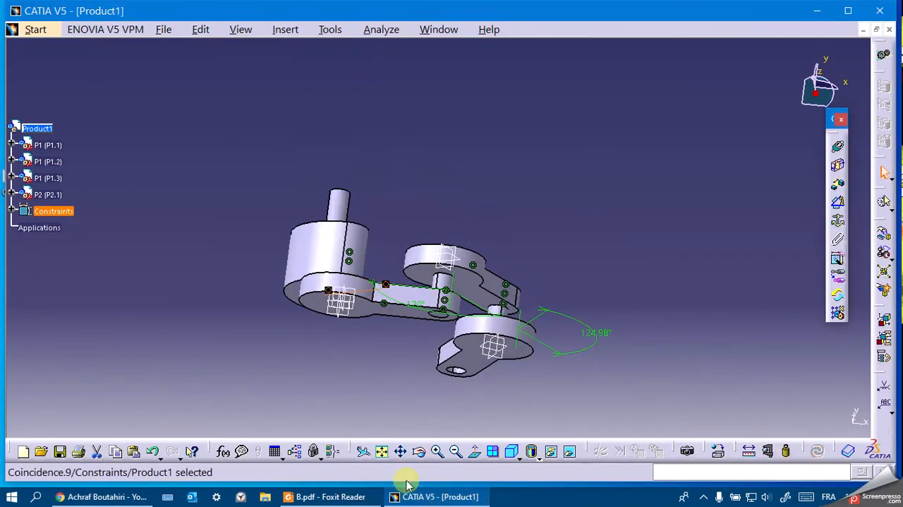
pyautogui.moveTo(419, 450); pyautogui.dragTo(409, 435)
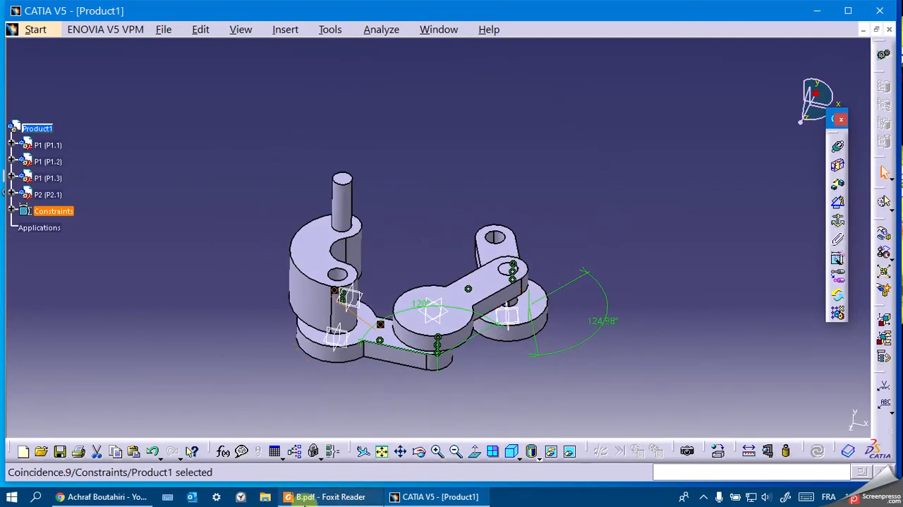
# Check the isometric view of B.pdf in Foxit Reader, and insert a second existing P2 part into Product1 in CATIA.
pyautogui.click(326, 498)
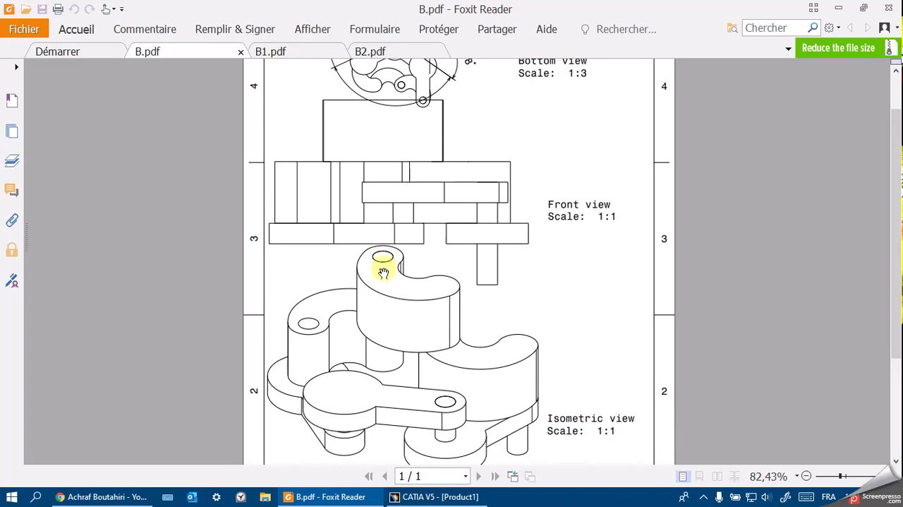
pyautogui.click(353, 498)
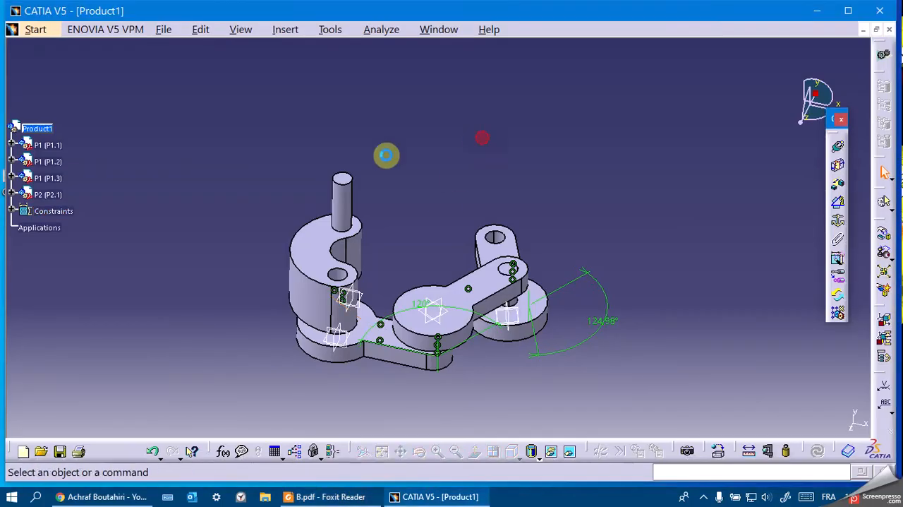
pyautogui.rightClick(36, 129)
pyautogui.moveTo(145, 345)
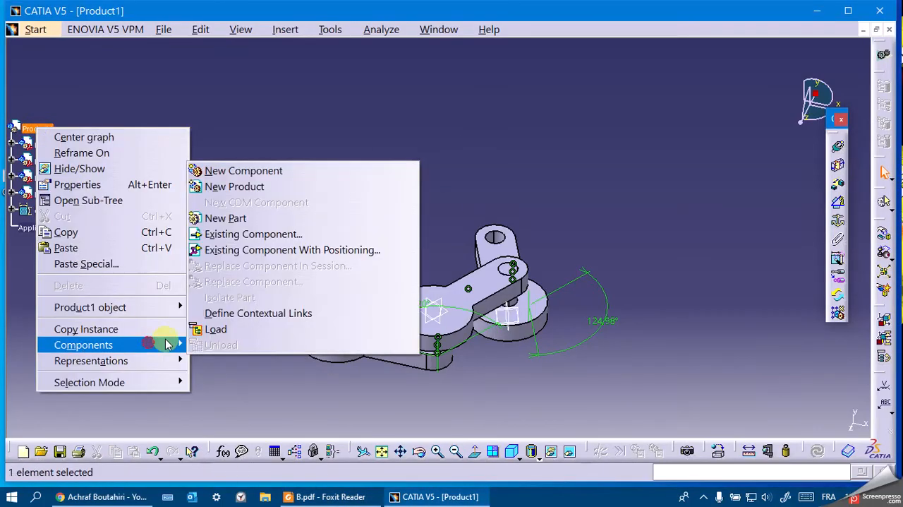
pyautogui.click(282, 234)
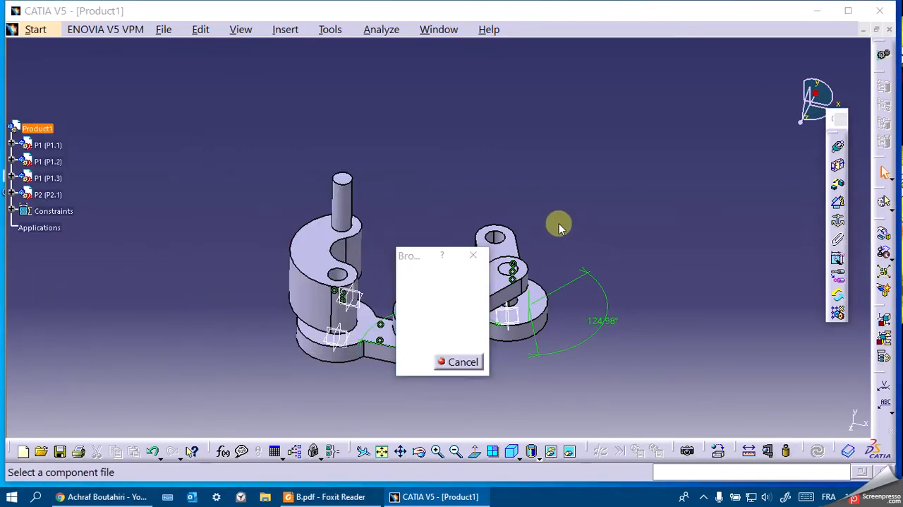
pyautogui.doubleClick(549, 263)
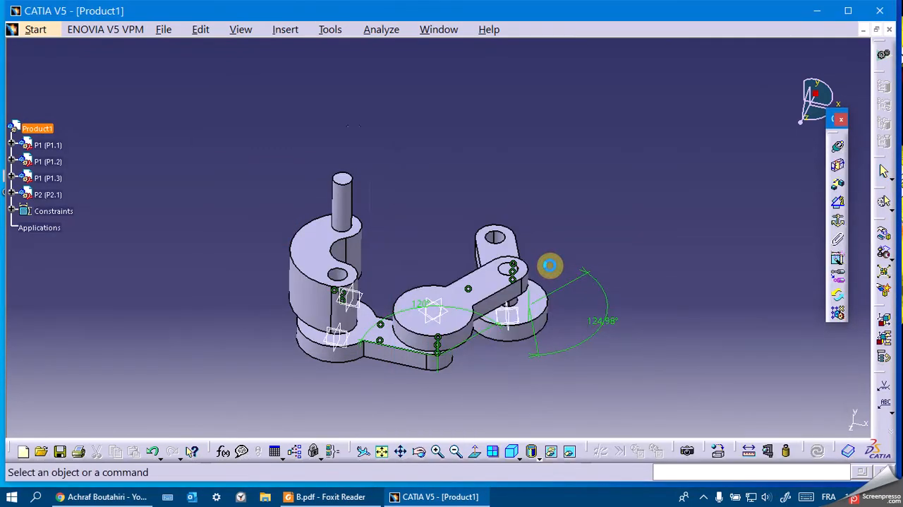
# Manipulate P2.2 along P2.1's pin axis to place it clear above P2.1.
pyautogui.click(884, 234)
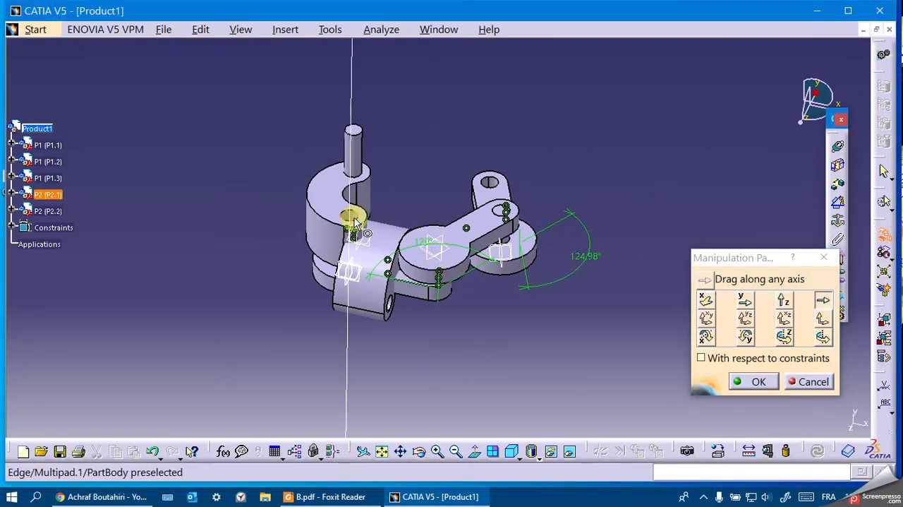
pyautogui.moveTo(367, 282); pyautogui.dragTo(398, 104)
pyautogui.moveTo(438, 145); pyautogui.dragTo(438, 256, button='middle')
pyautogui.scroll(1, 438, 256)
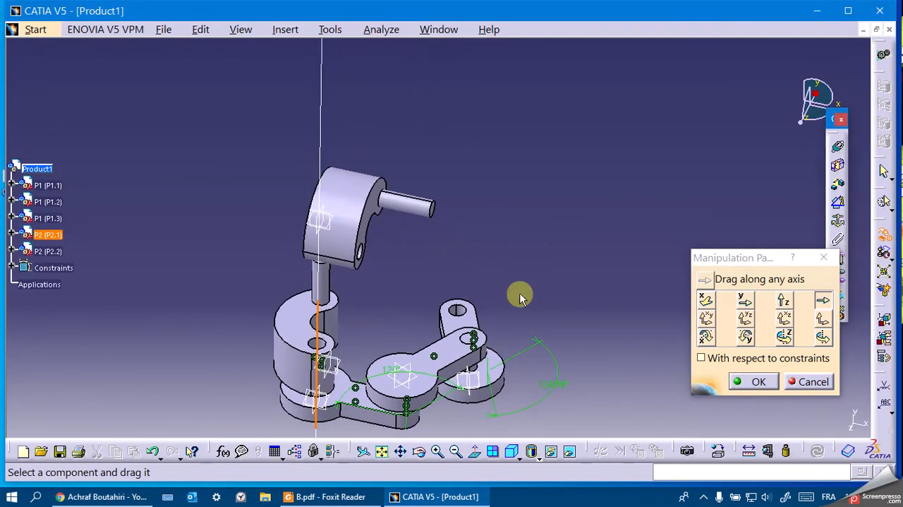
pyautogui.click(759, 381)
# After checking B.pdf in Foxit Reader, make P2.2's hole axis coincident with P2.1's pin axis in CATIA and update the assembly.
pyautogui.click(330, 496)
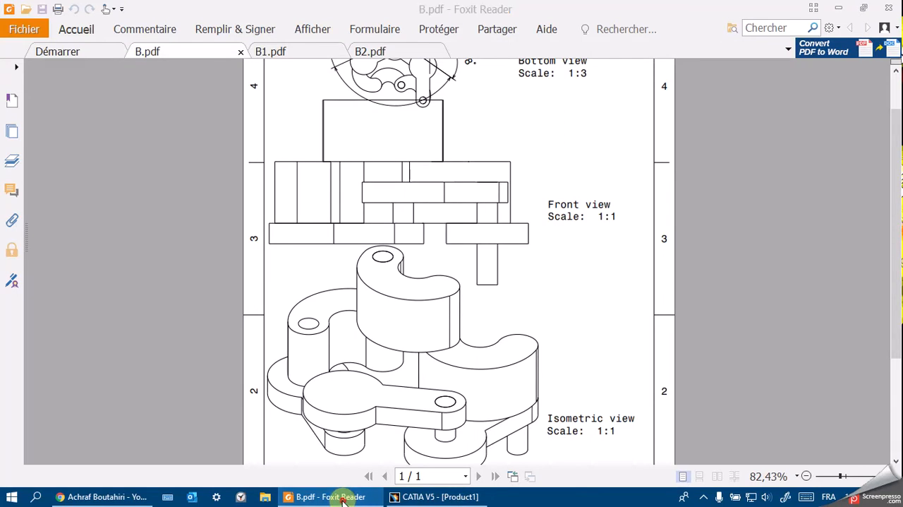
pyautogui.click(343, 498)
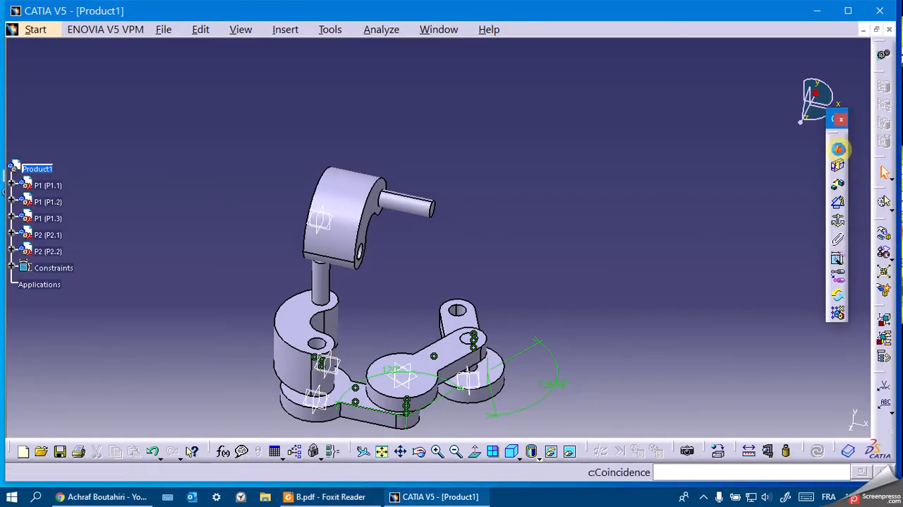
pyautogui.click(840, 148)
pyautogui.click(331, 282)
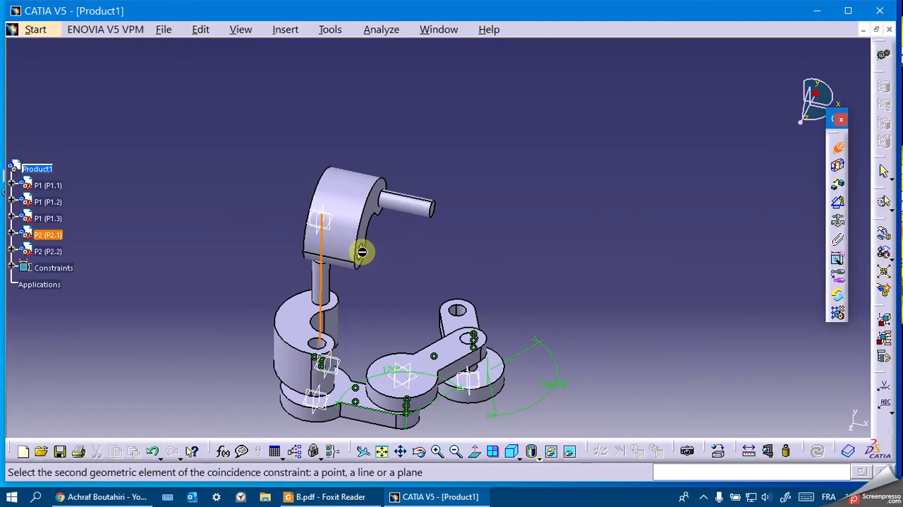
pyautogui.moveTo(419, 450); pyautogui.dragTo(328, 250)
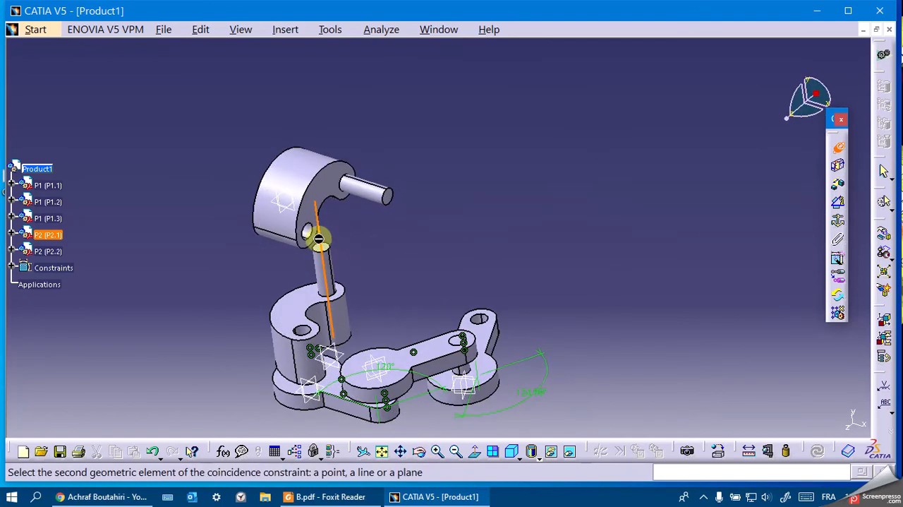
pyautogui.click(307, 231)
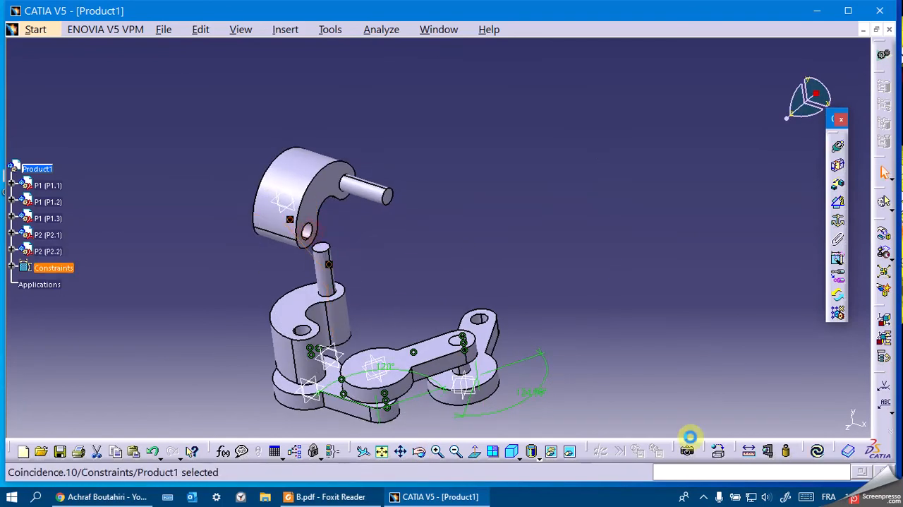
pyautogui.click(821, 451)
pyautogui.moveTo(477, 226); pyautogui.dragTo(498, 278, button='middle')
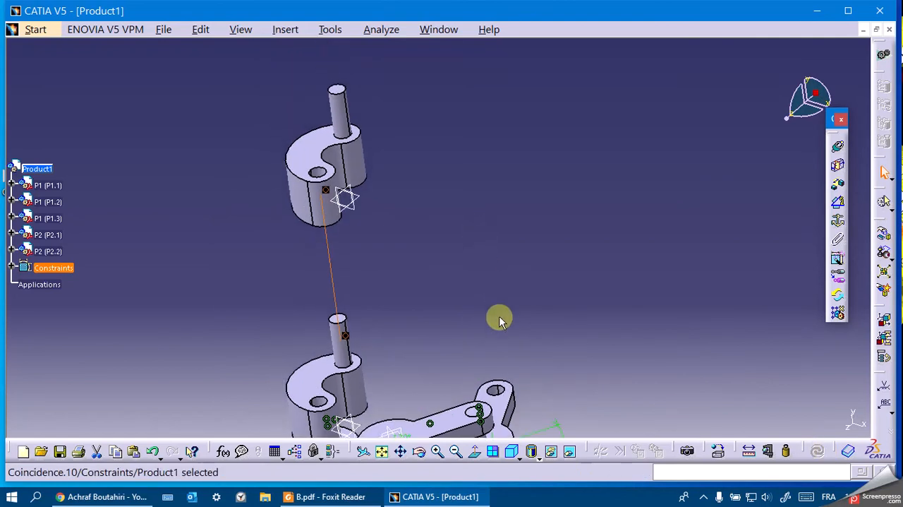
# Consult B.pdf in Foxit Reader, and turn P2.2 upside down with the compass in CATIA so its pin points downward, updating the assembly.
pyautogui.click(341, 498)
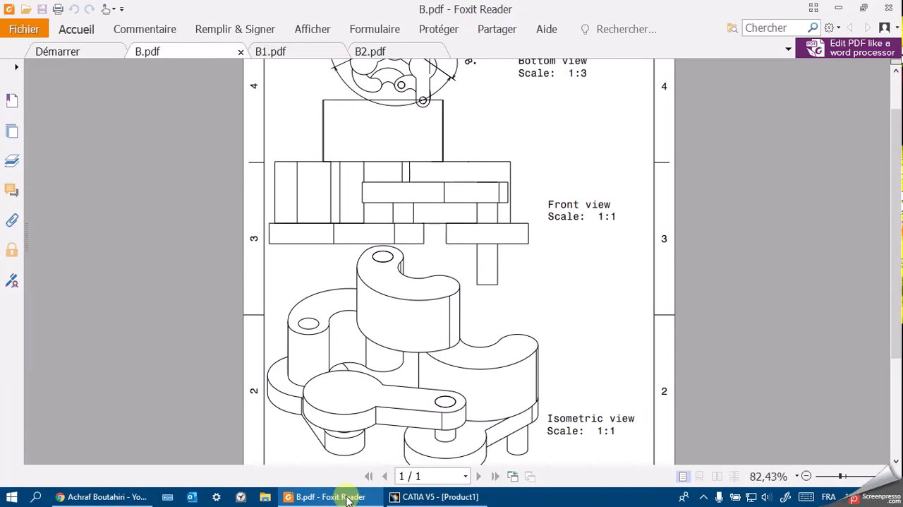
pyautogui.click(346, 497)
pyautogui.click(839, 148)
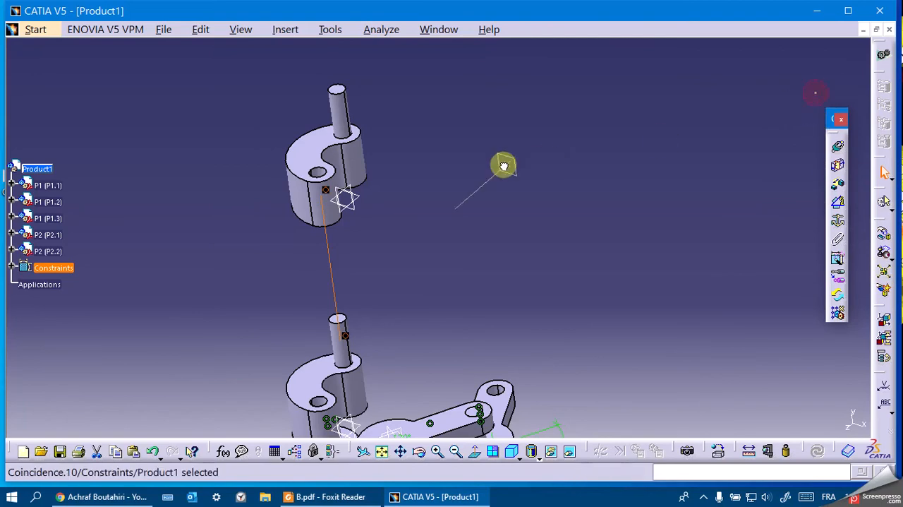
pyautogui.moveTo(319, 148); pyautogui.dragTo(365, 222)
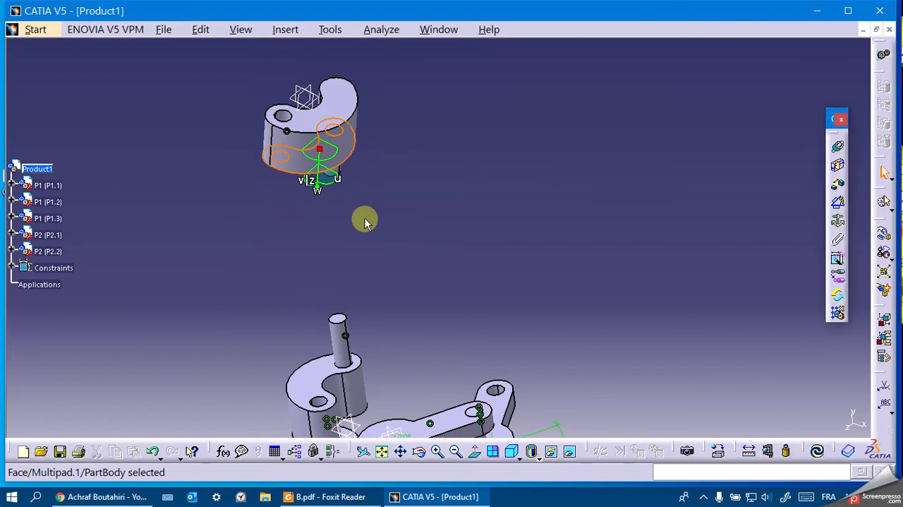
pyautogui.click(819, 452)
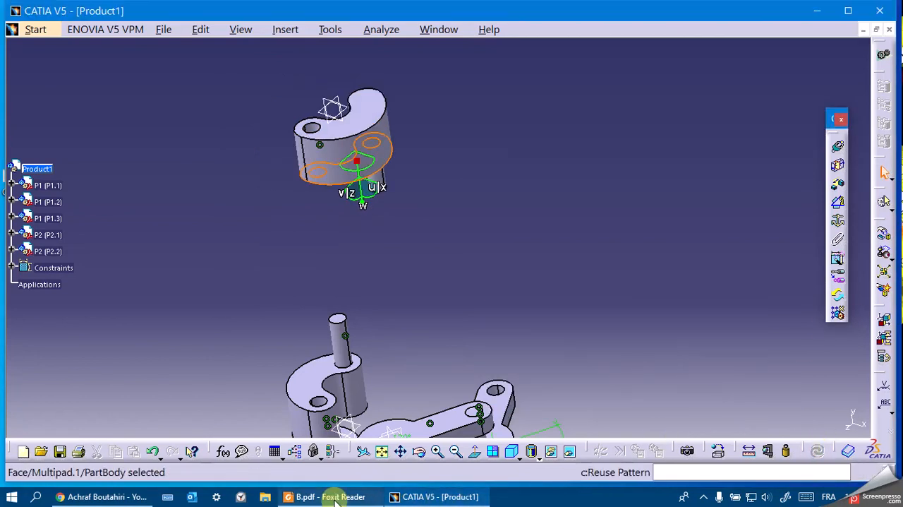
# Compare P2.2's orientation with B.pdf in Foxit Reader, and detach the compass from P2.2 back to its default place in CATIA.
pyautogui.click(356, 498)
pyautogui.click(335, 498)
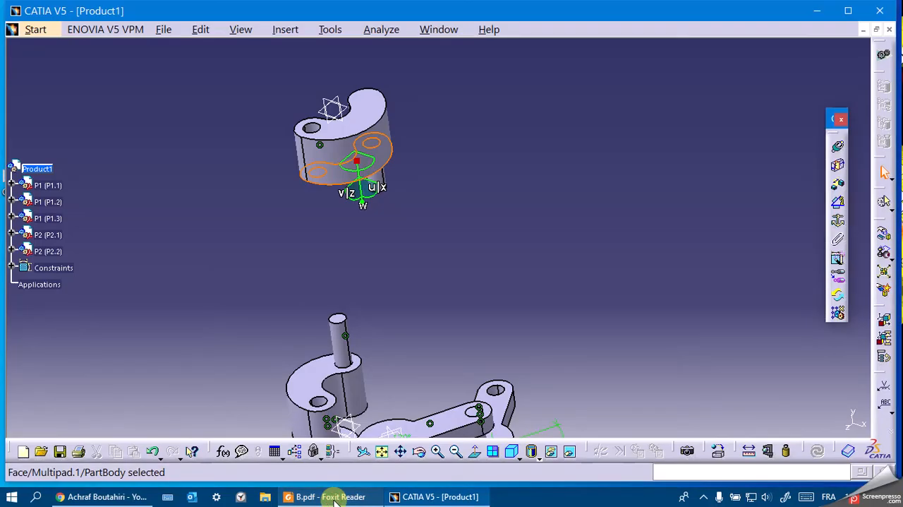
pyautogui.click(480, 244)
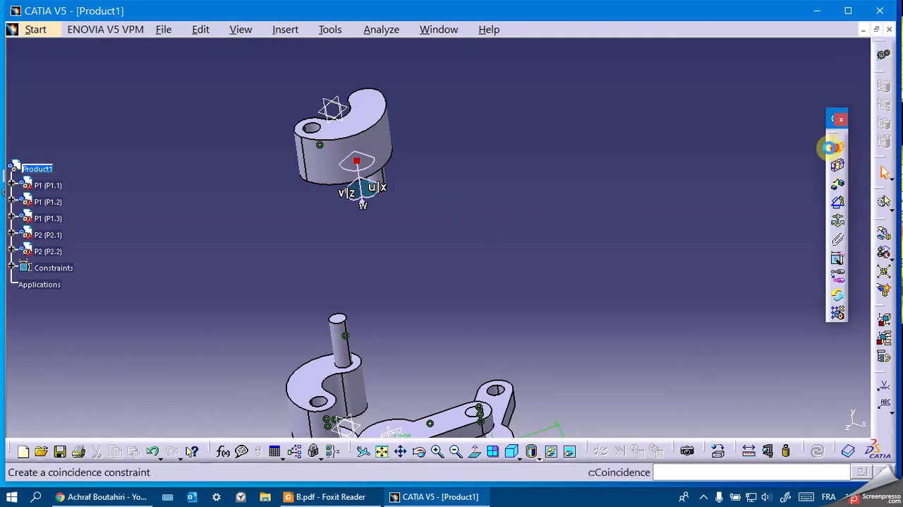
pyautogui.click(839, 149)
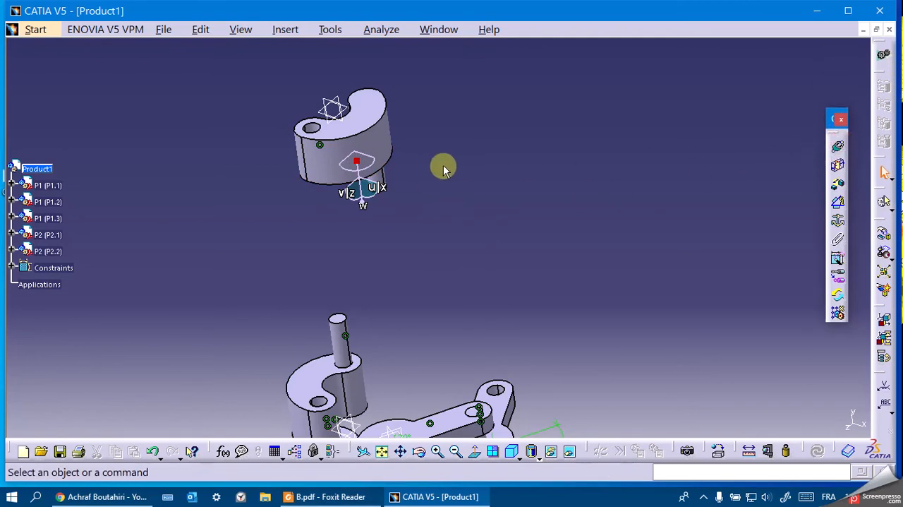
pyautogui.moveTo(358, 159); pyautogui.dragTo(895, 83)
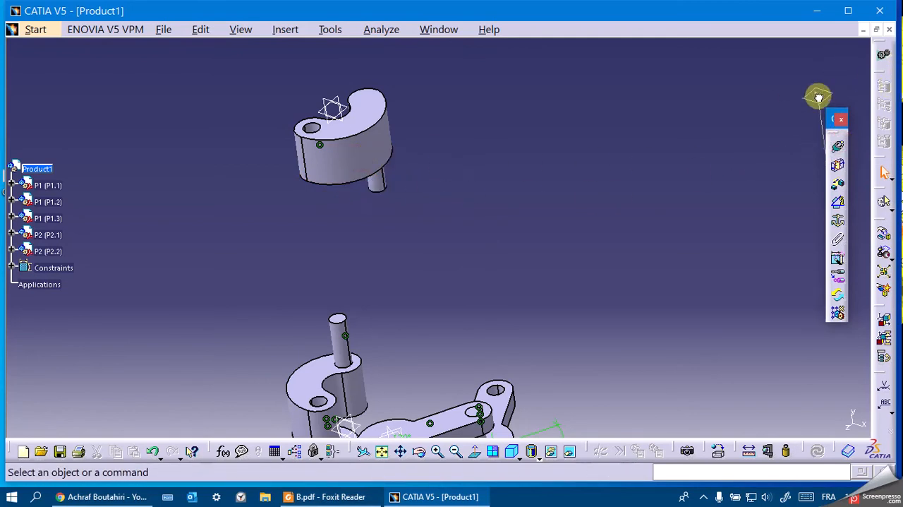
# Make P2.1's upper face coincident with P2.2's pin-side underside, orientation Opposite, and update the assembly.
pyautogui.click(838, 146)
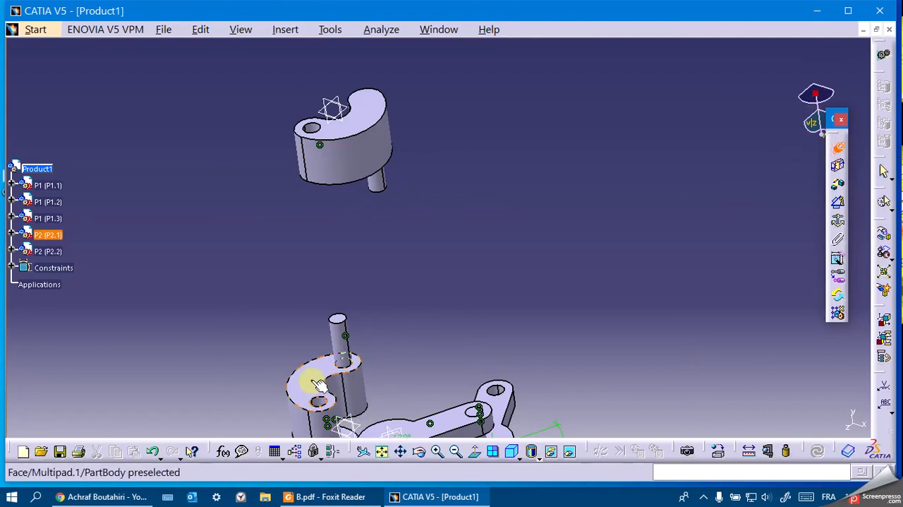
pyautogui.click(318, 384)
pyautogui.moveTo(419, 455); pyautogui.dragTo(377, 115)
pyautogui.click(386, 129)
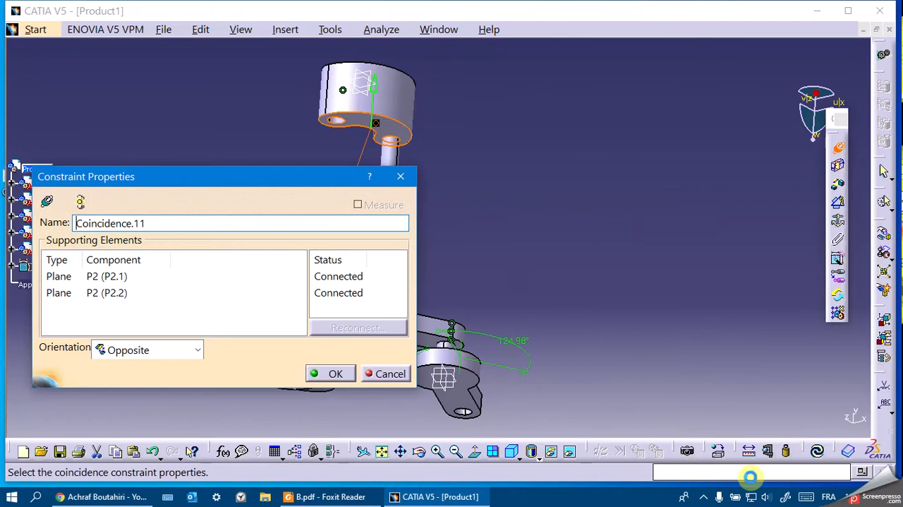
pyautogui.click(329, 371)
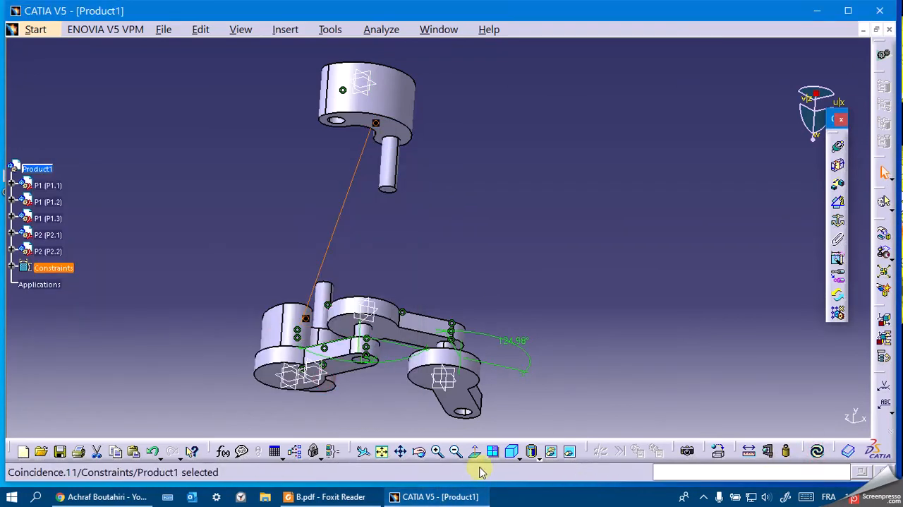
pyautogui.click(817, 452)
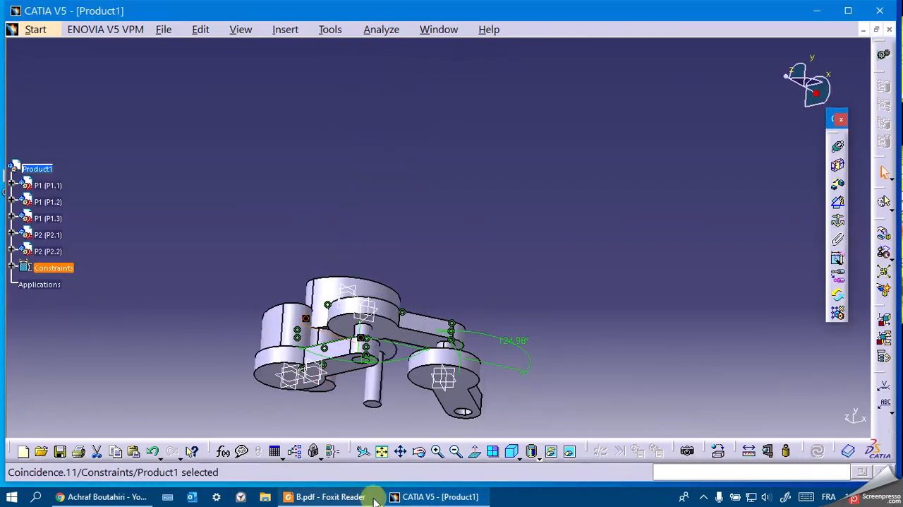
pyautogui.moveTo(421, 451); pyautogui.dragTo(444, 367)
pyautogui.moveTo(447, 254); pyautogui.dragTo(446, 216, button='middle')
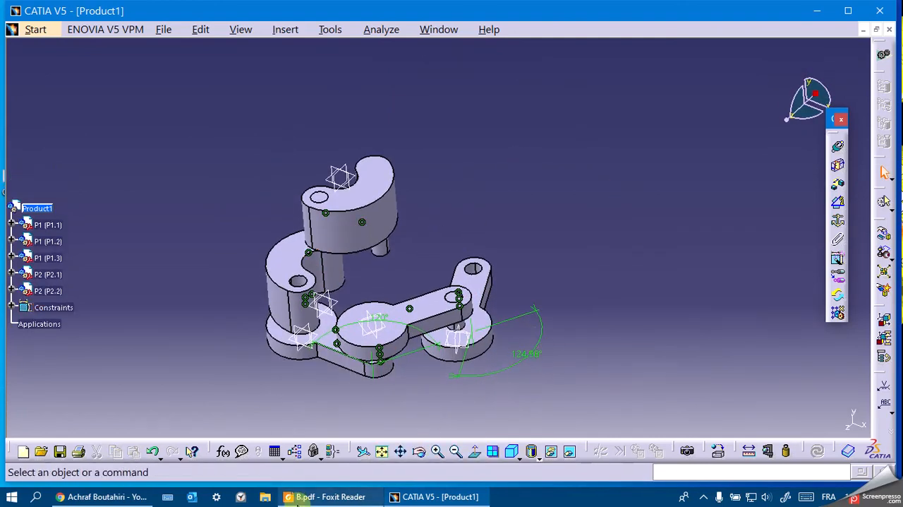
# Consult B.pdf in Foxit Reader, and insert a third instance of P2 into Product1 in CATIA.
pyautogui.click(325, 496)
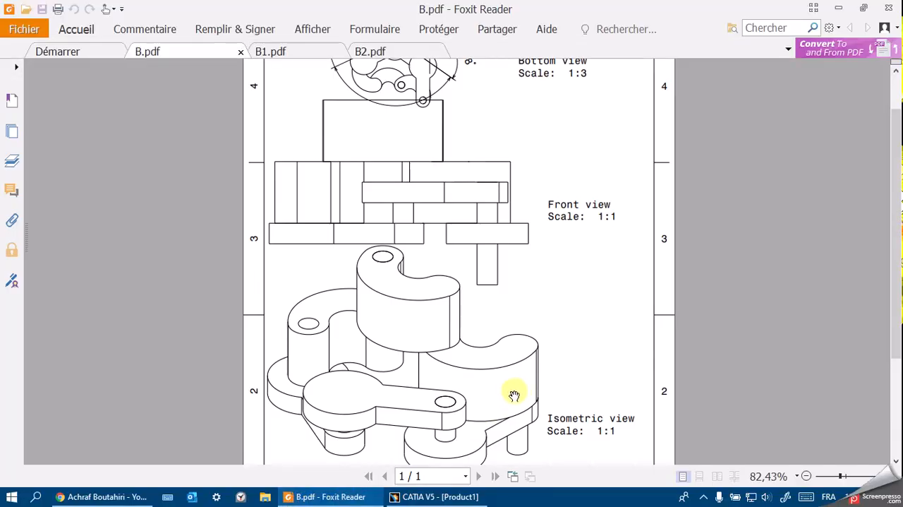
pyautogui.click(353, 497)
pyautogui.rightClick(37, 207)
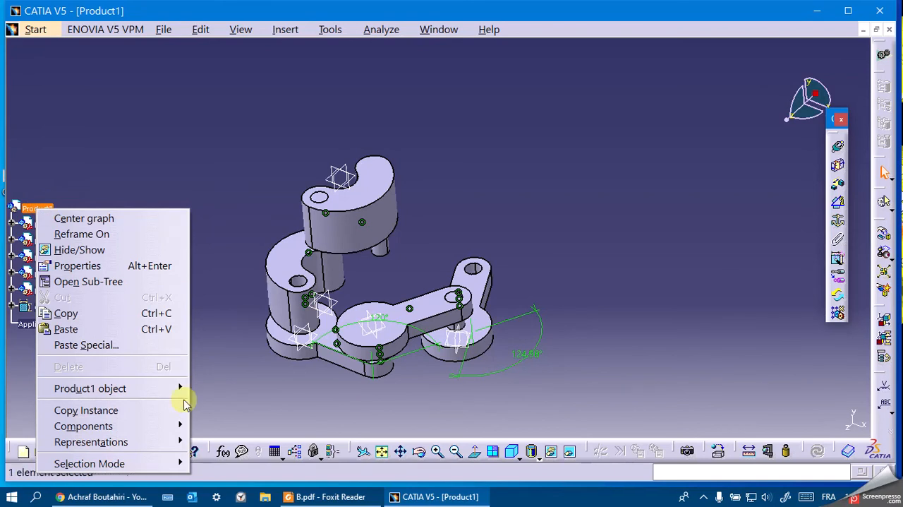
pyautogui.moveTo(165, 426)
pyautogui.click(291, 315)
pyautogui.click(572, 265)
pyautogui.doubleClick(572, 265)
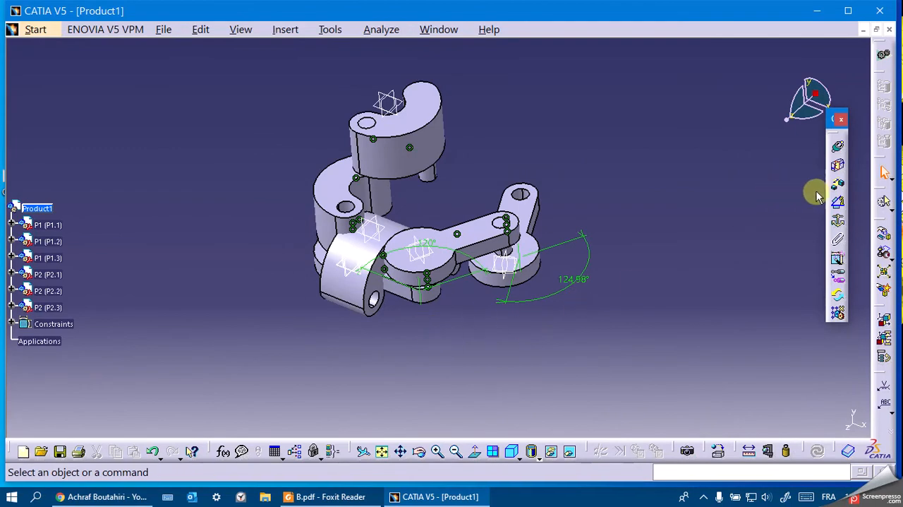
# Use the compass to move P2.3 beside the assembly with its pin pointing downward, check B.pdf in Foxit Reader, and detach the compass in CATIA.
pyautogui.moveTo(816, 93); pyautogui.dragTo(441, 248)
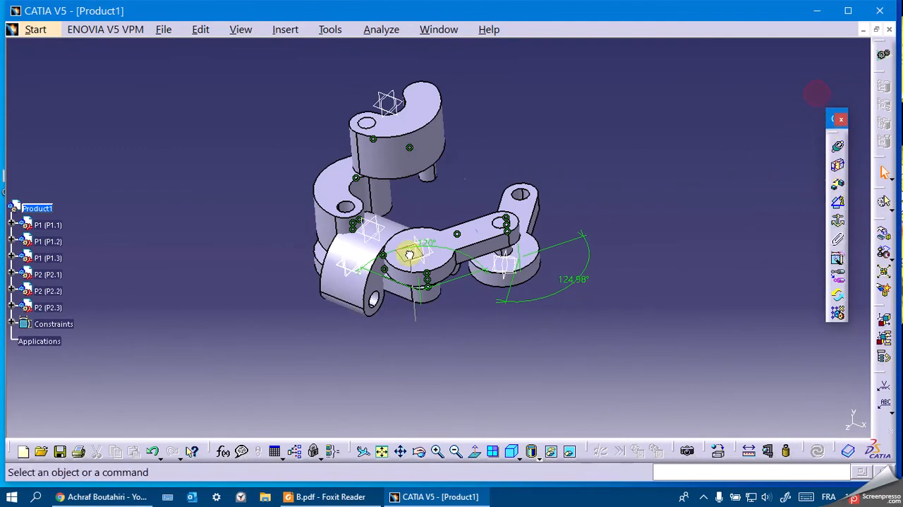
pyautogui.moveTo(364, 259); pyautogui.dragTo(599, 263)
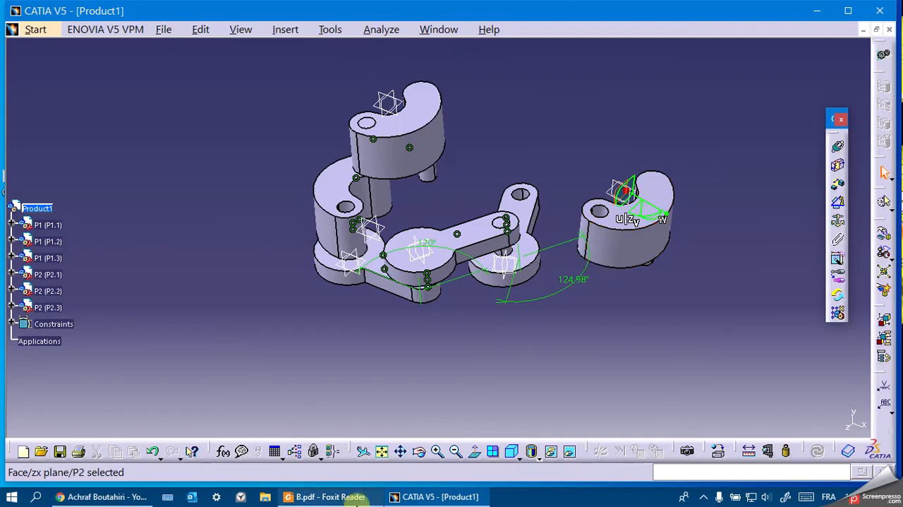
pyautogui.click(354, 498)
pyautogui.click(356, 499)
pyautogui.moveTo(551, 57); pyautogui.dragTo(499, 119, button='middle')
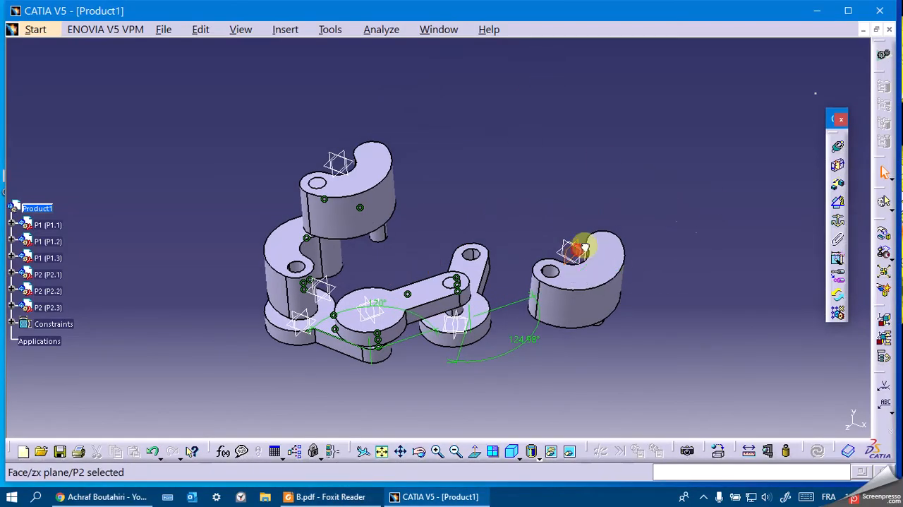
pyautogui.click(736, 131)
# Make P2.3's hole axis coincident with P2.2's pin axis and update the assembly.
pyautogui.click(839, 146)
pyautogui.click(544, 267)
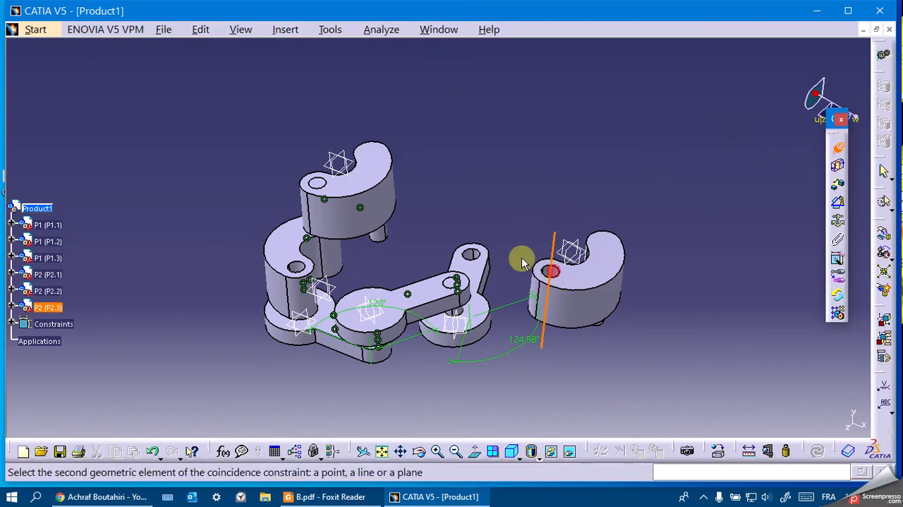
pyautogui.click(381, 232)
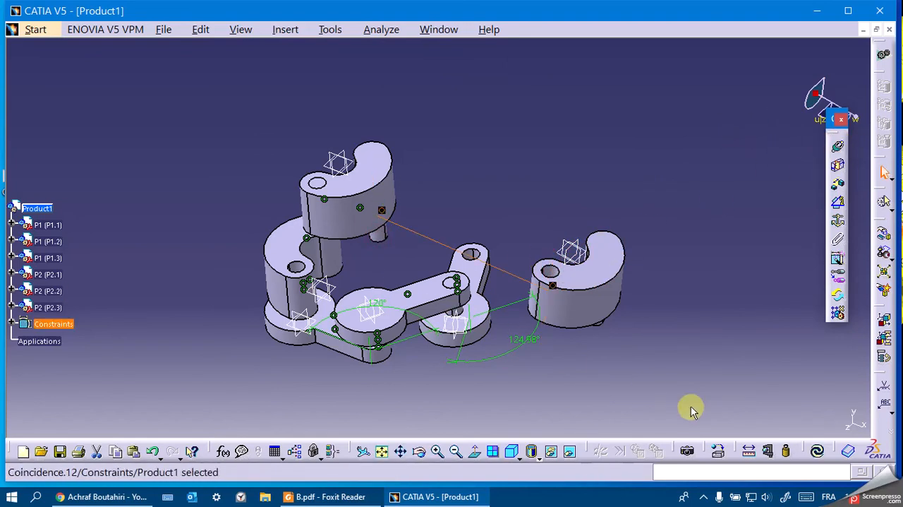
pyautogui.click(816, 452)
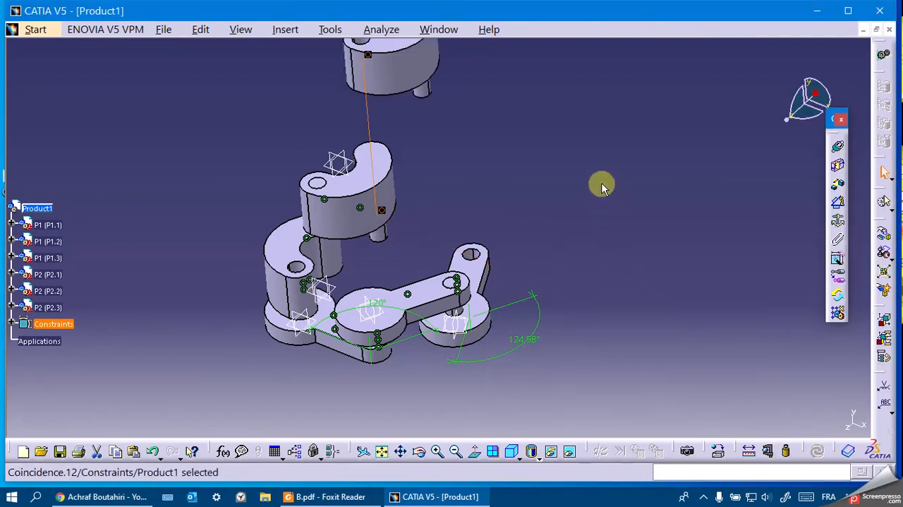
# Make P2.3's upper face coincident with P2.2's pin-side underside, orientation Opposite, and update the assembly.
pyautogui.click(843, 147)
pyautogui.click(409, 117)
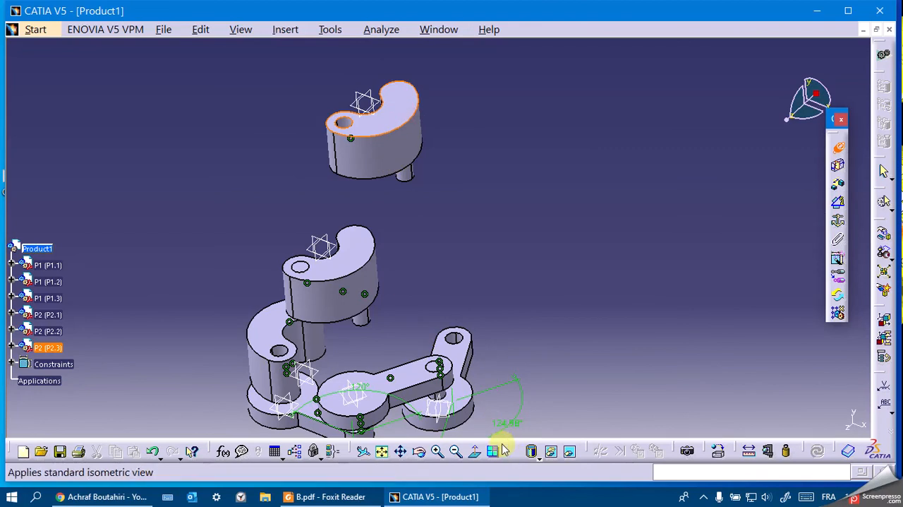
pyautogui.moveTo(408, 354); pyautogui.dragTo(368, 207, button='middle')
pyautogui.click(344, 272)
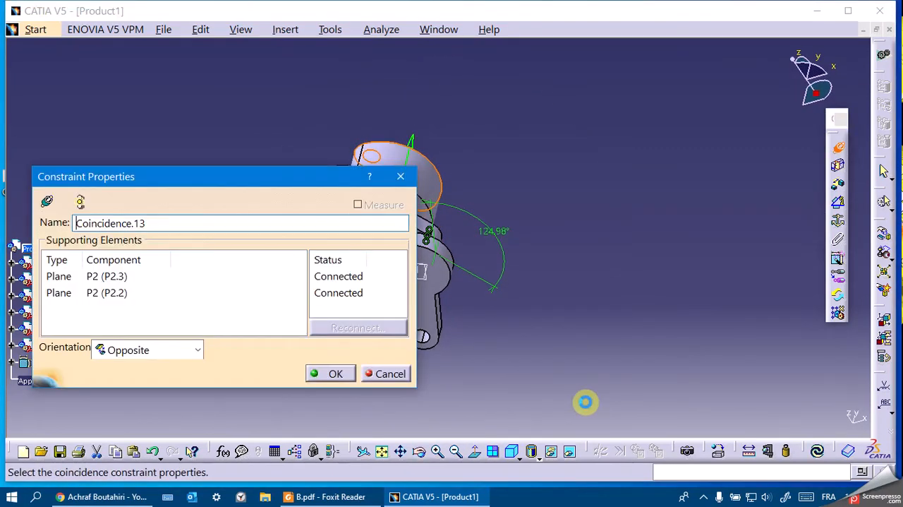
pyautogui.click(335, 371)
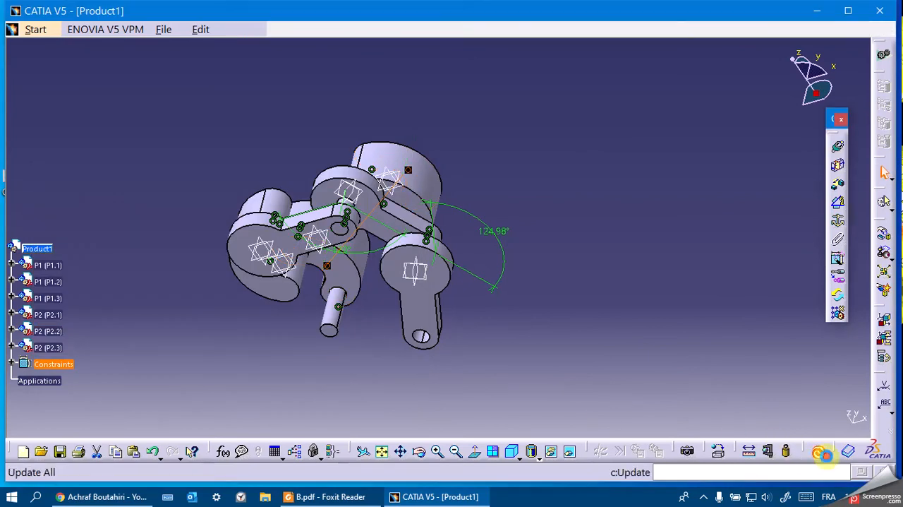
pyautogui.click(820, 453)
# Make the hole axis at P1.3's free end coincident with P2.3's pin axis and update the assembly.
pyautogui.moveTo(420, 453); pyautogui.dragTo(381, 446)
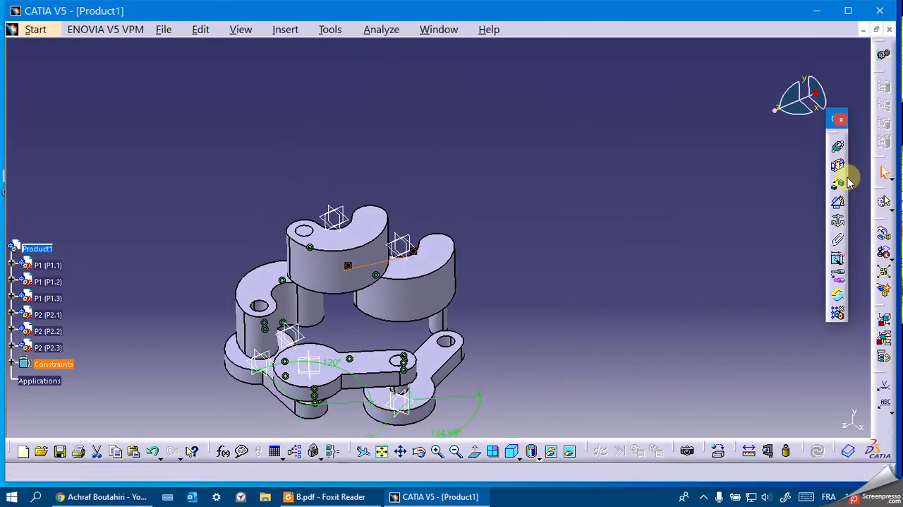
pyautogui.click(838, 146)
pyautogui.click(448, 341)
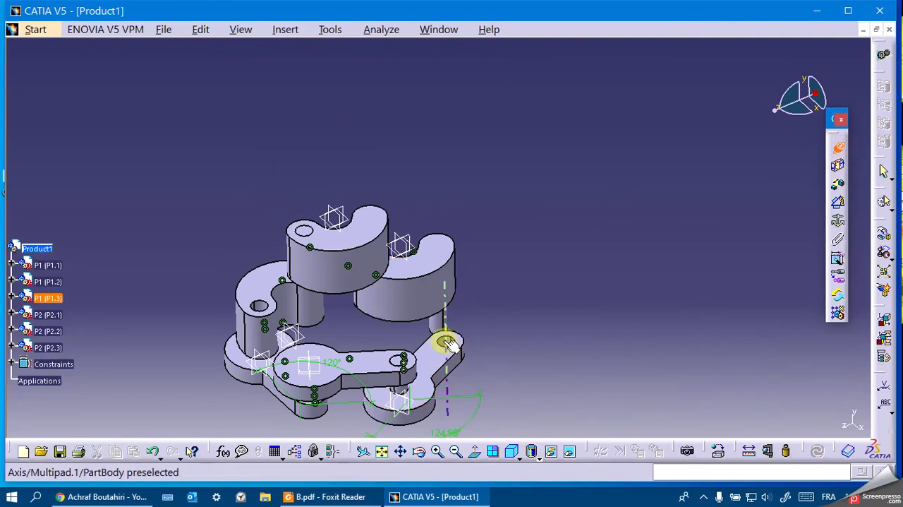
pyautogui.click(442, 322)
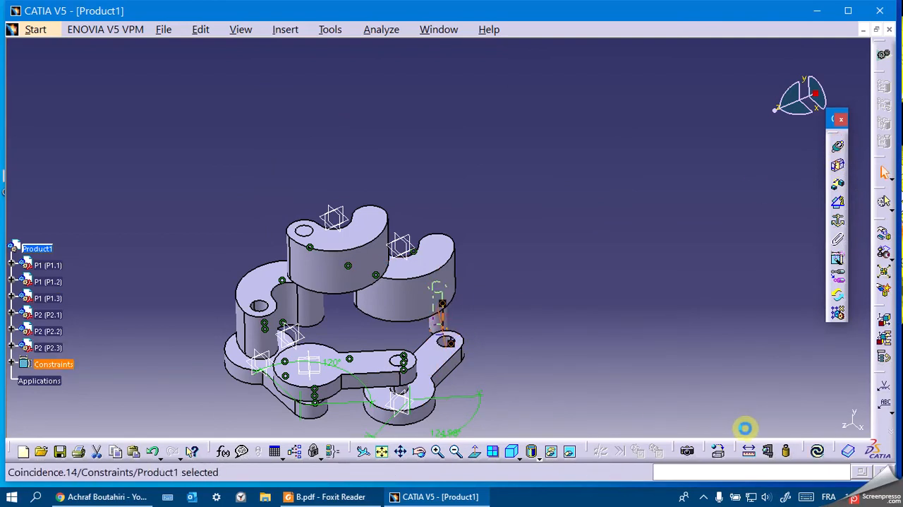
pyautogui.click(822, 454)
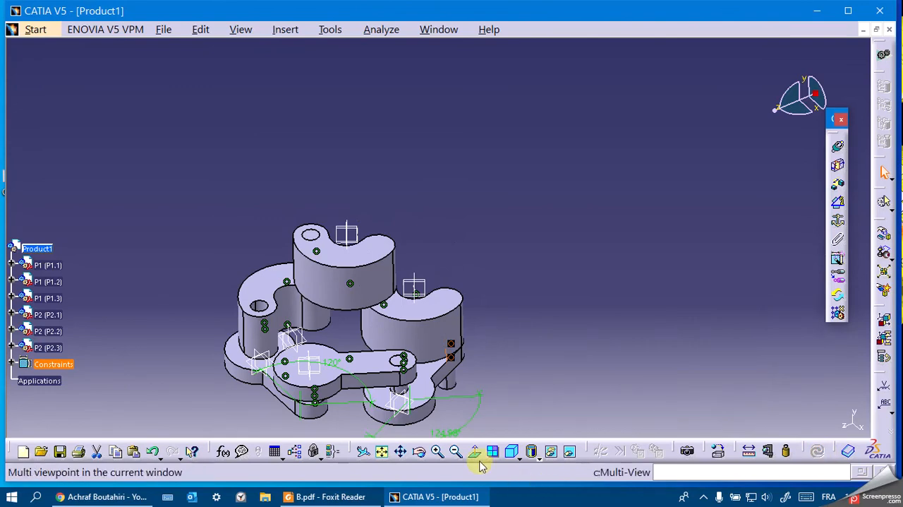
# Compare the assembly from above and below in CATIA with the isometric and bottom views of B.pdf in Foxit Reader.
pyautogui.click(419, 450)
pyautogui.moveTo(451, 358)
pyautogui.mouseDown()
pyautogui.moveTo(339, 292)
pyautogui.moveTo(321, 302)
pyautogui.moveTo(383, 383)
pyautogui.moveTo(468, 343)
pyautogui.moveTo(447, 389)
pyautogui.moveTo(455, 360)
pyautogui.mouseUp()
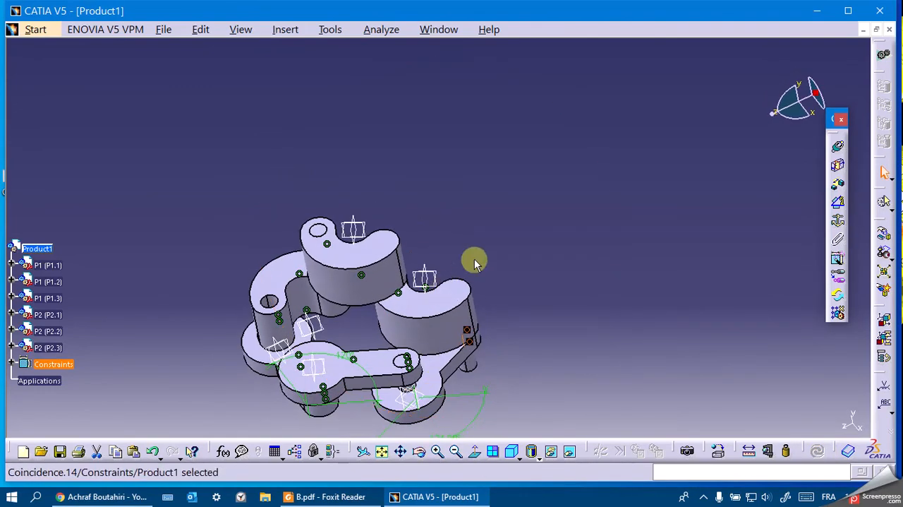
pyautogui.click(340, 497)
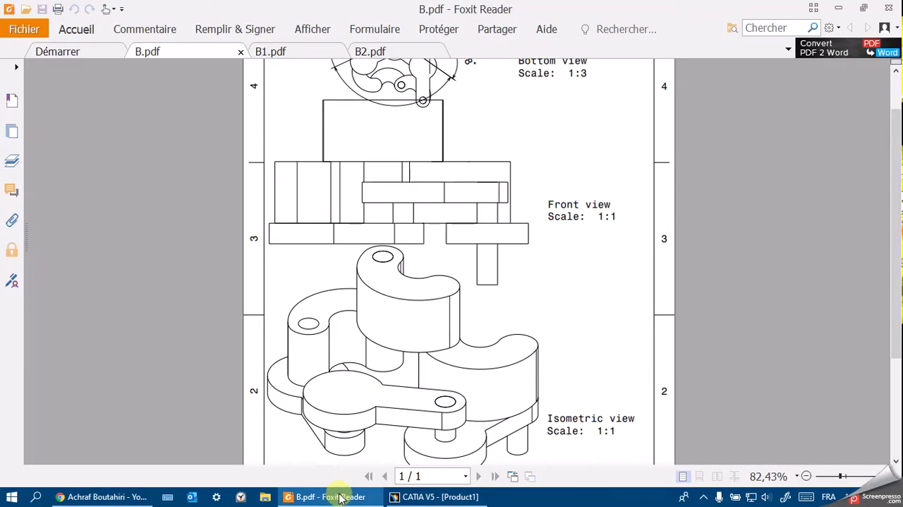
pyautogui.scroll(-1, 412, 369)
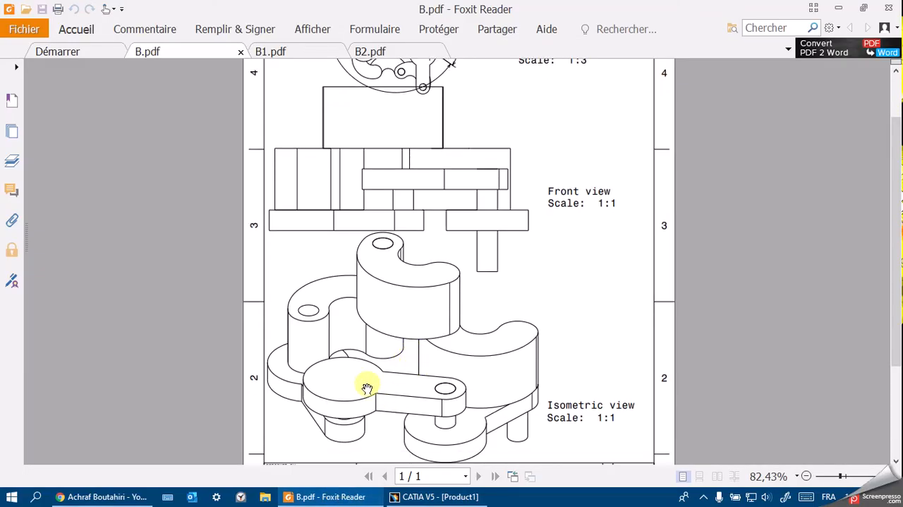
pyautogui.click(360, 497)
pyautogui.click(361, 497)
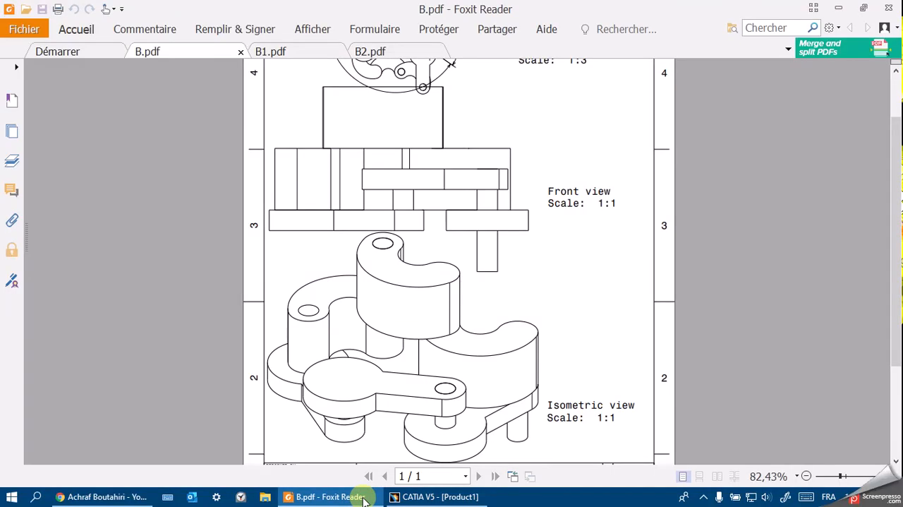
pyautogui.click(362, 496)
pyautogui.moveTo(429, 425); pyautogui.dragTo(423, 78)
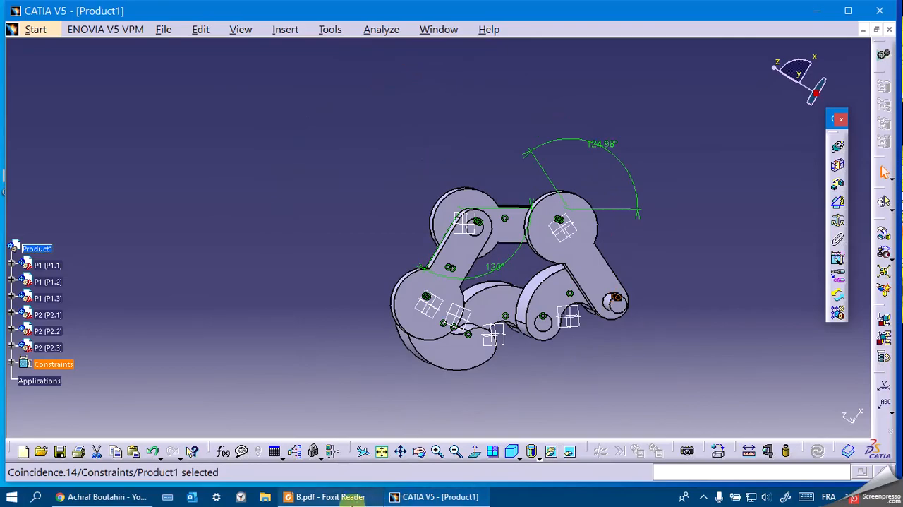
pyautogui.click(331, 497)
pyautogui.scroll(3, 424, 212)
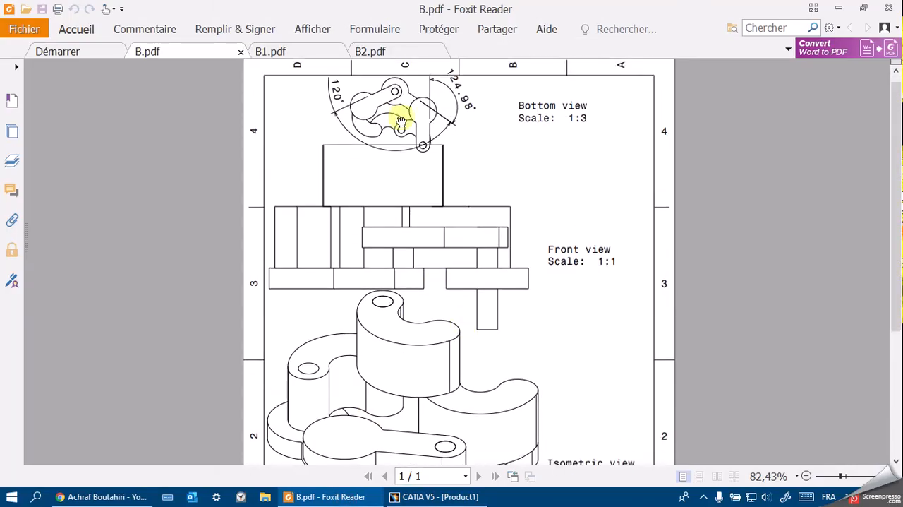
pyautogui.click(405, 496)
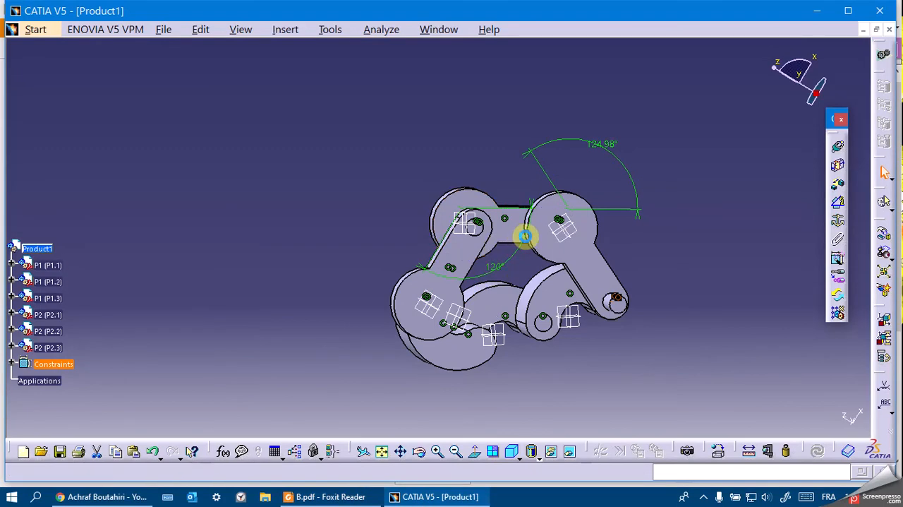
# Save the assembly as P, type CATProduct, in the FINAL EXAM B2 folder.
pyautogui.hotkey('ctrl', 's')
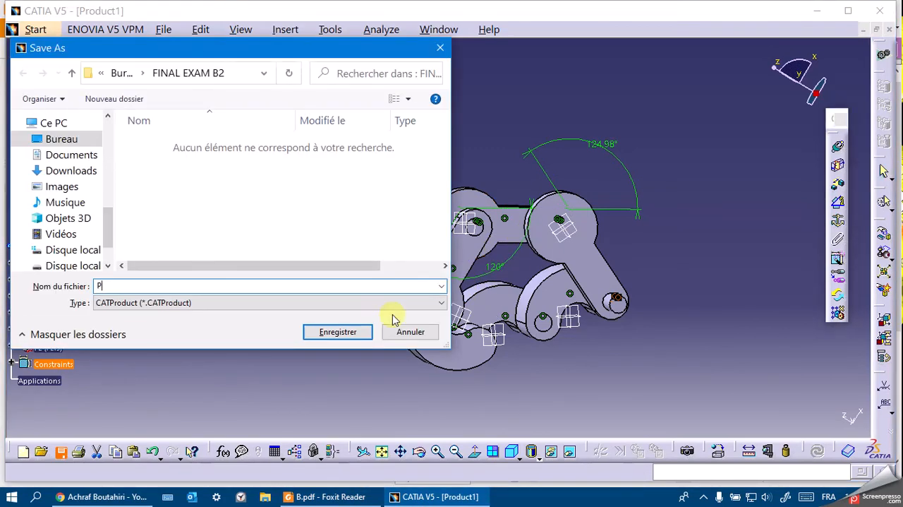
pyautogui.click(361, 329)
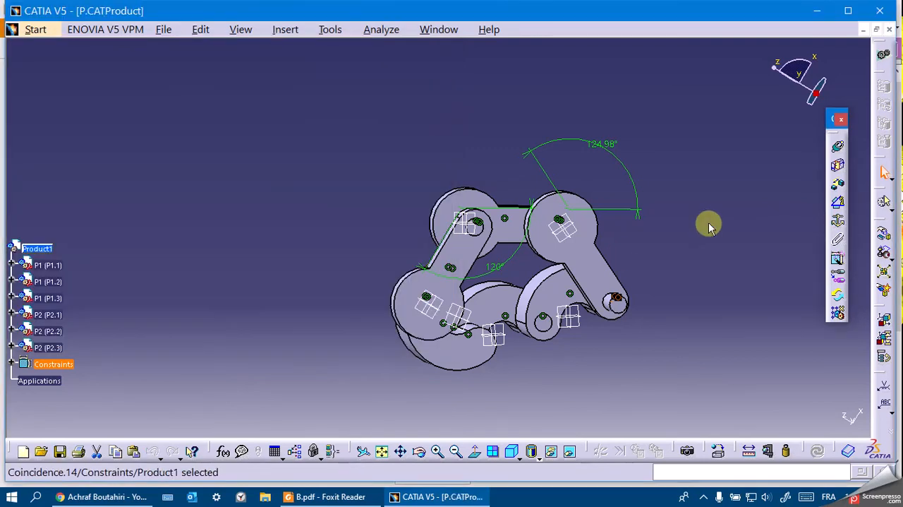